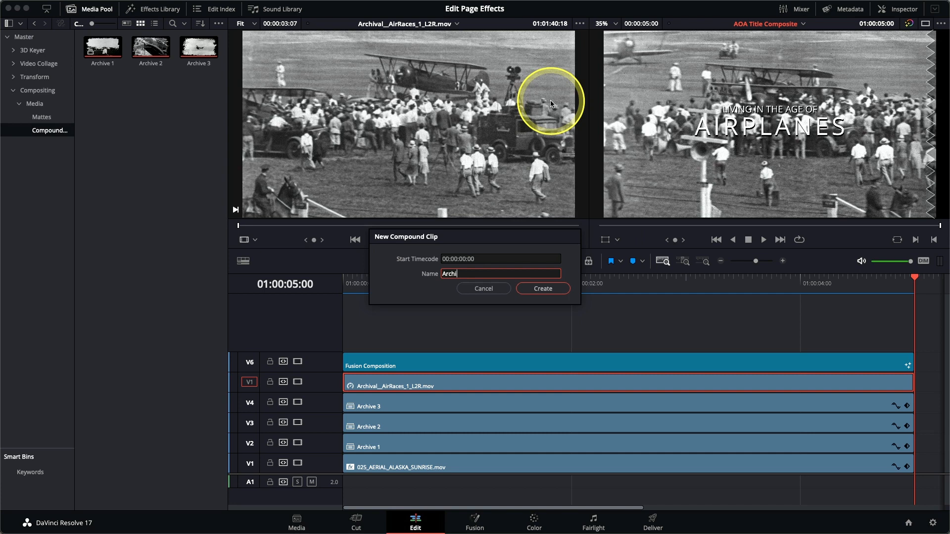
Create a compound clip named Archive 4 from the Archival__AirRaces_1_L2R.mov clip
click(543, 289)
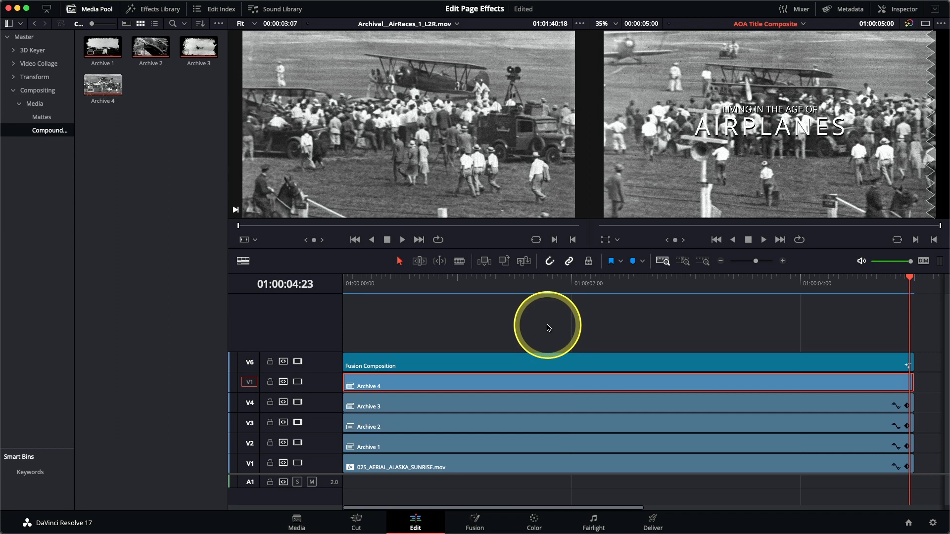
Enable stacked timelines and open the Archive 4 compound clip in its own timeline
click(246, 265)
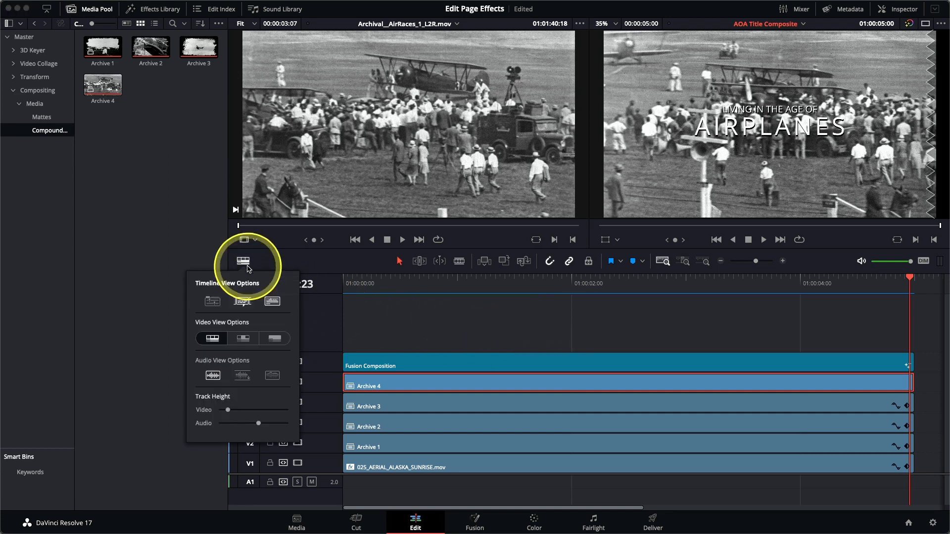
click(211, 303)
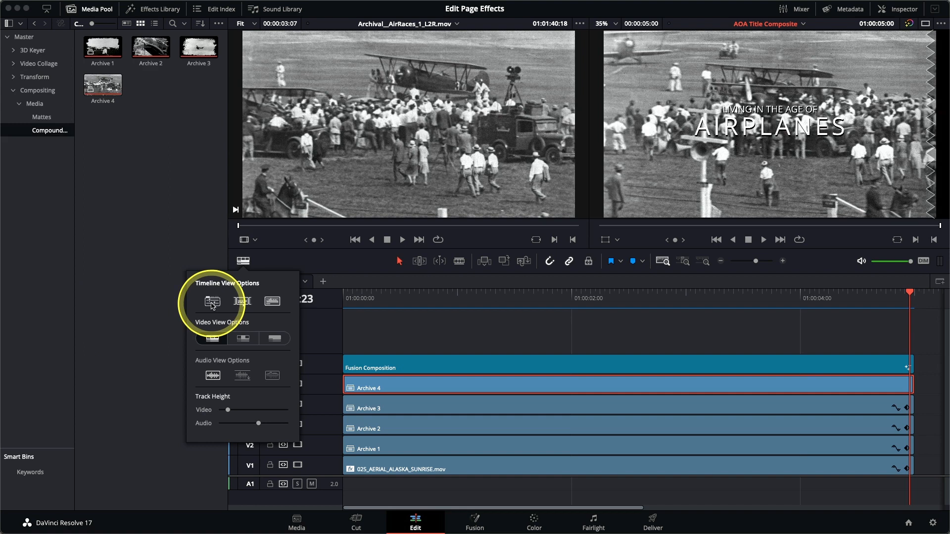
right_click(413, 386)
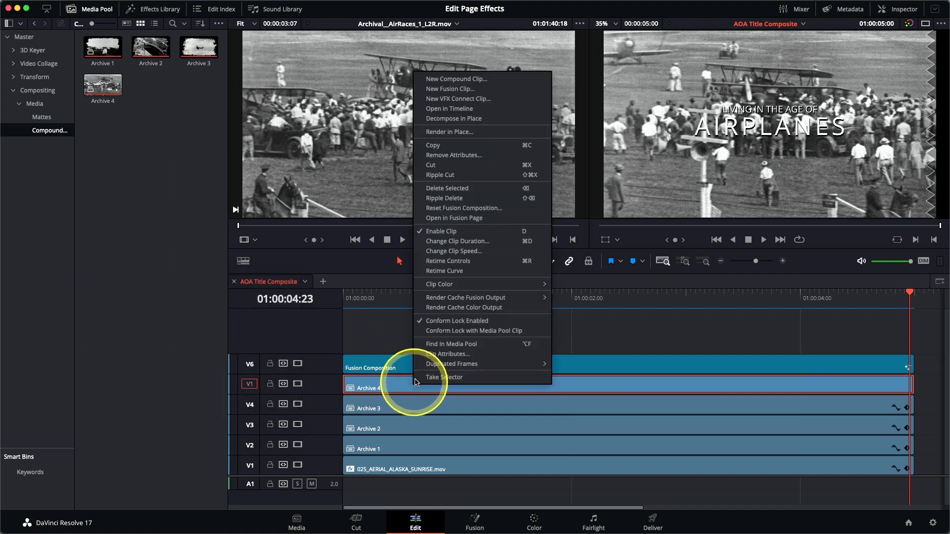
click(451, 109)
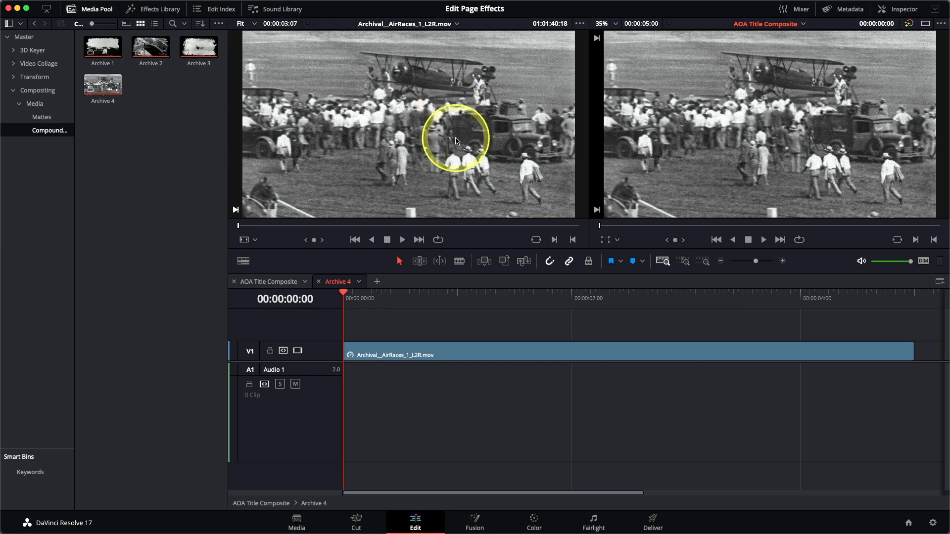
Add one video track below the first track of the Archive 4 timeline, with 0 audio tracks
right_click(329, 353)
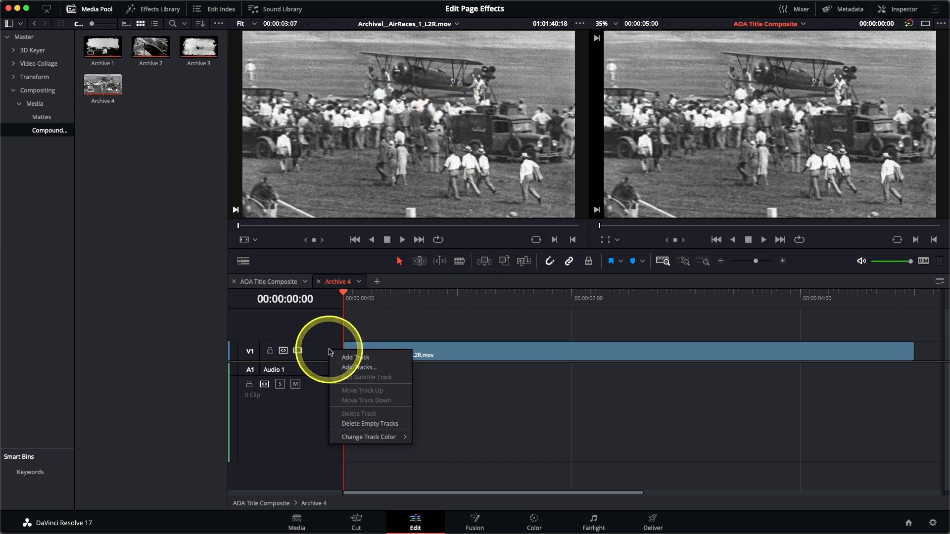
click(360, 366)
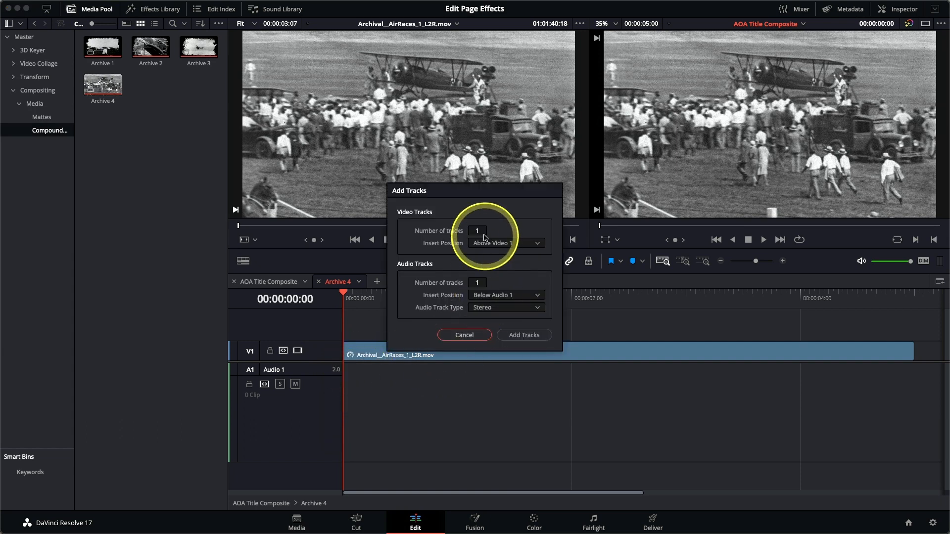
drag(481, 279, 476, 280)
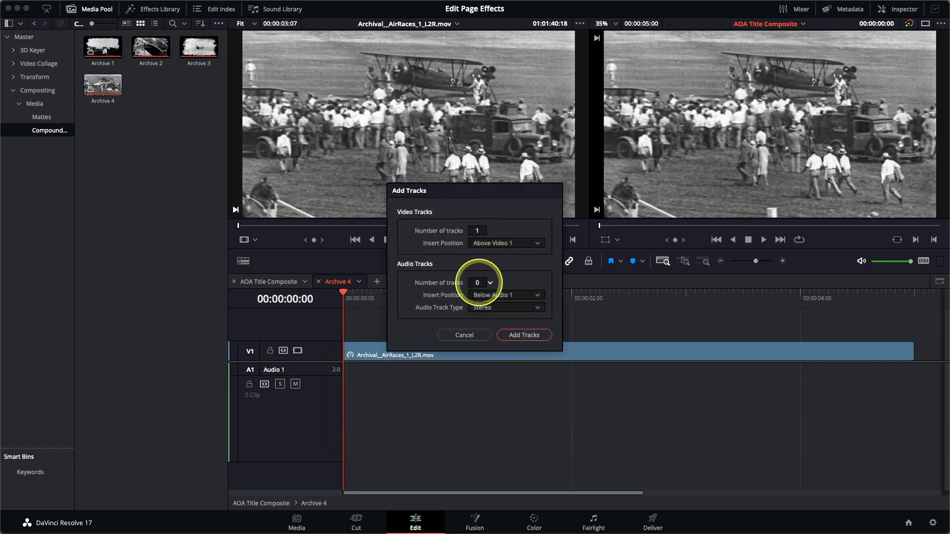
click(501, 244)
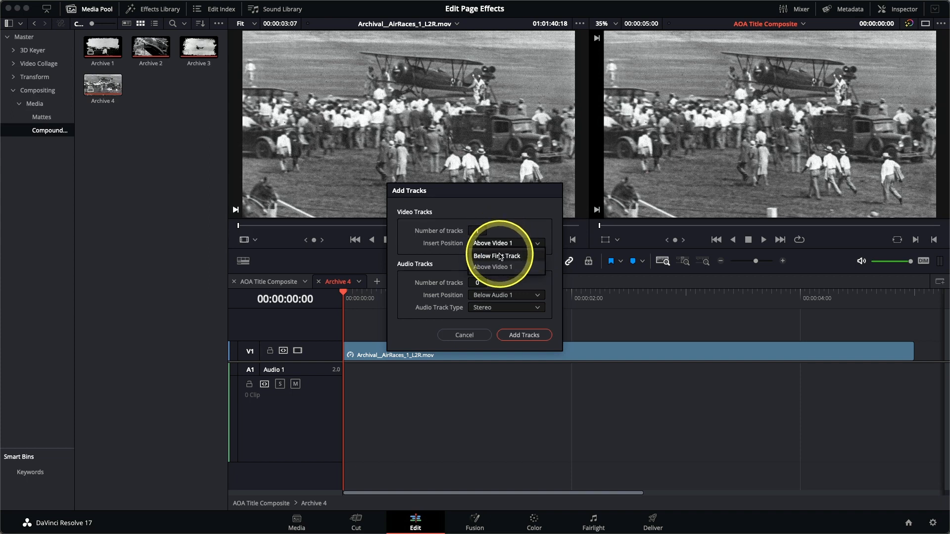
click(529, 336)
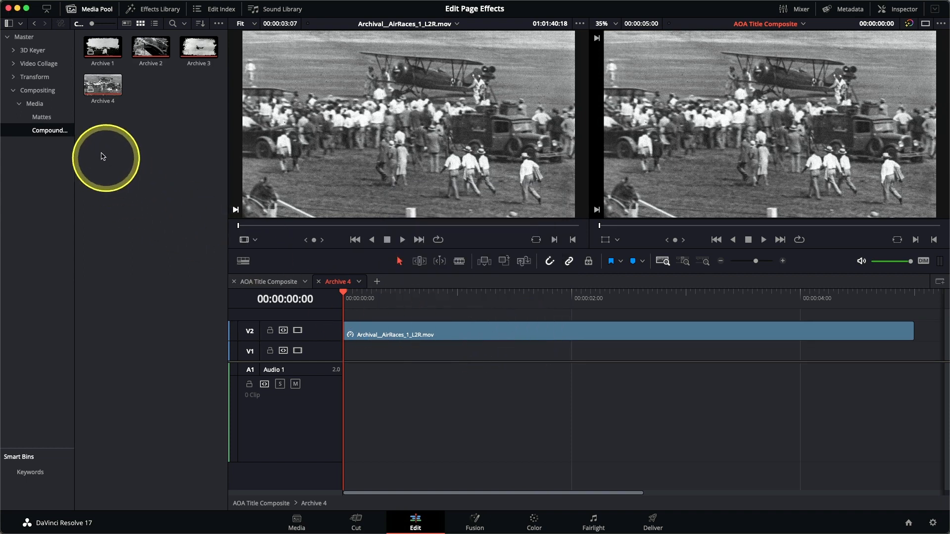
Place matte 4 alpha.png from the Mattes bin on V1 under the archival clip and extend its end to match that clip
click(42, 117)
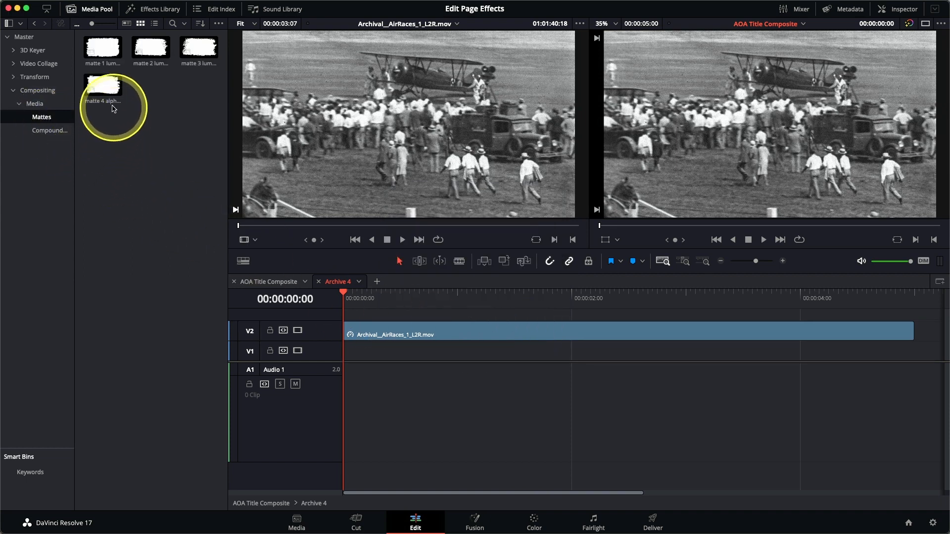
click(105, 91)
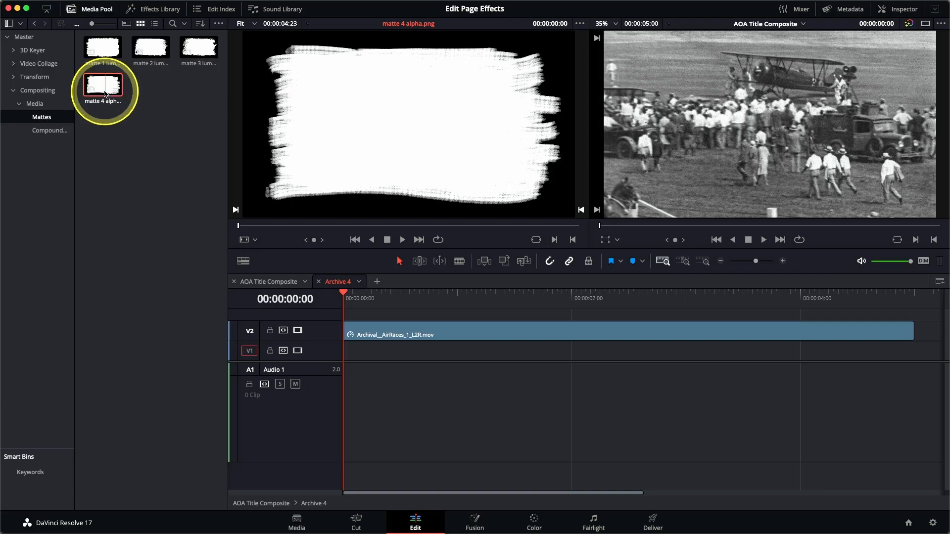
drag(104, 94, 701, 143)
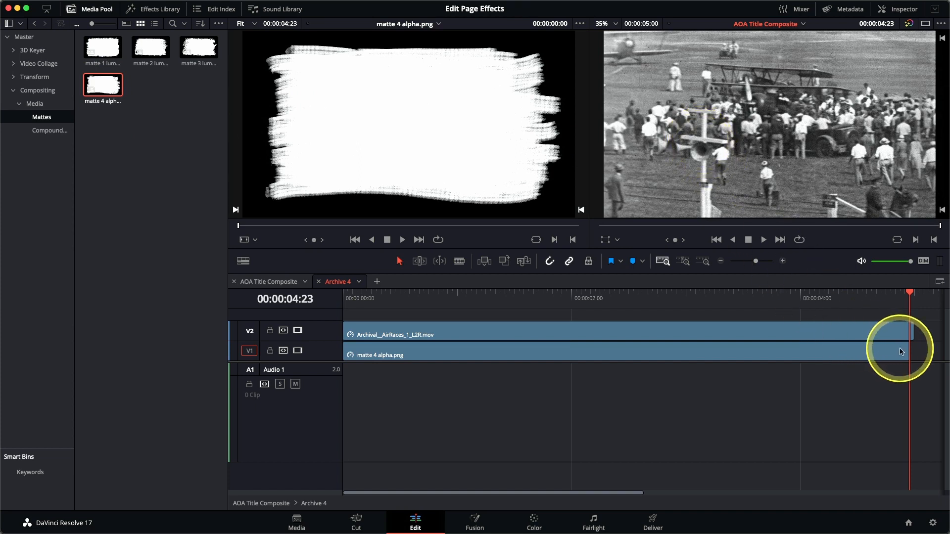
drag(909, 353, 916, 352)
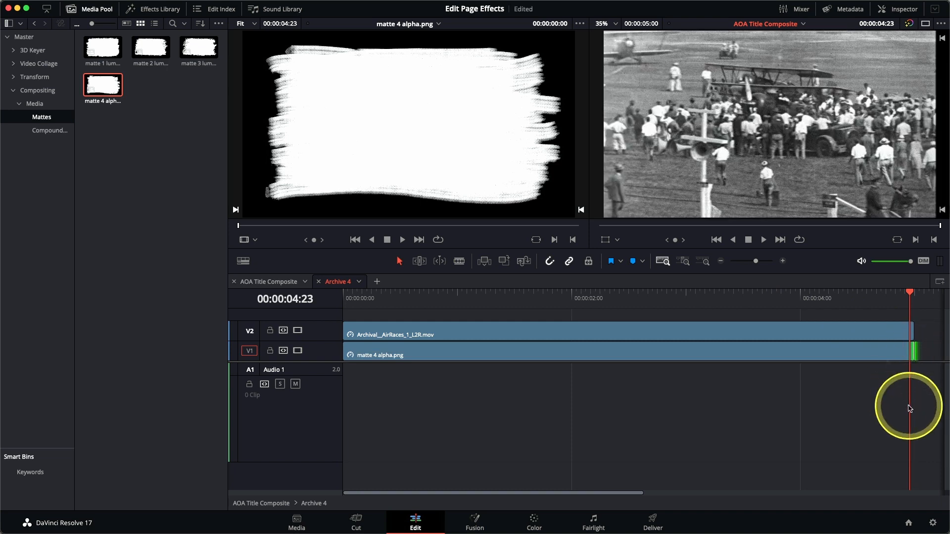
Set the composite mode of the matte 4 alpha.png clip on V1 to Alpha
click(609, 294)
click(546, 360)
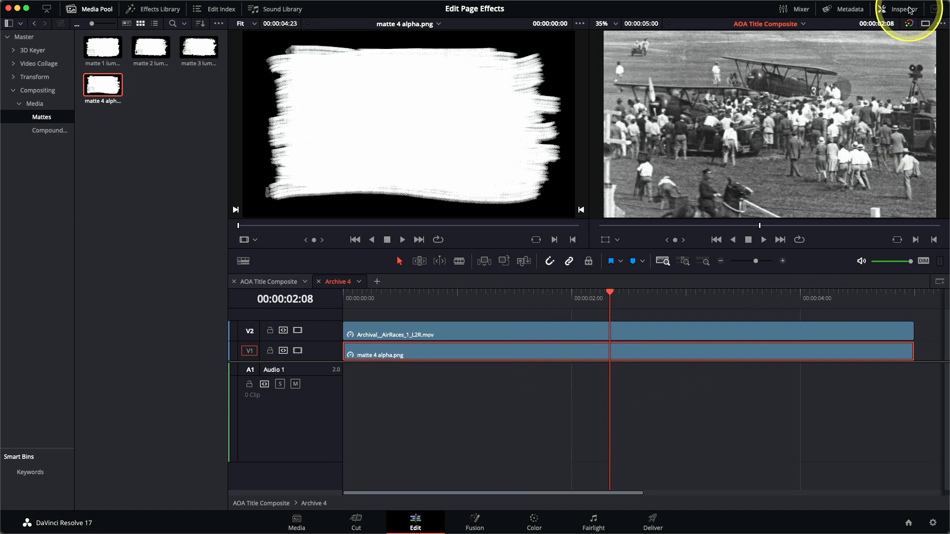
click(908, 9)
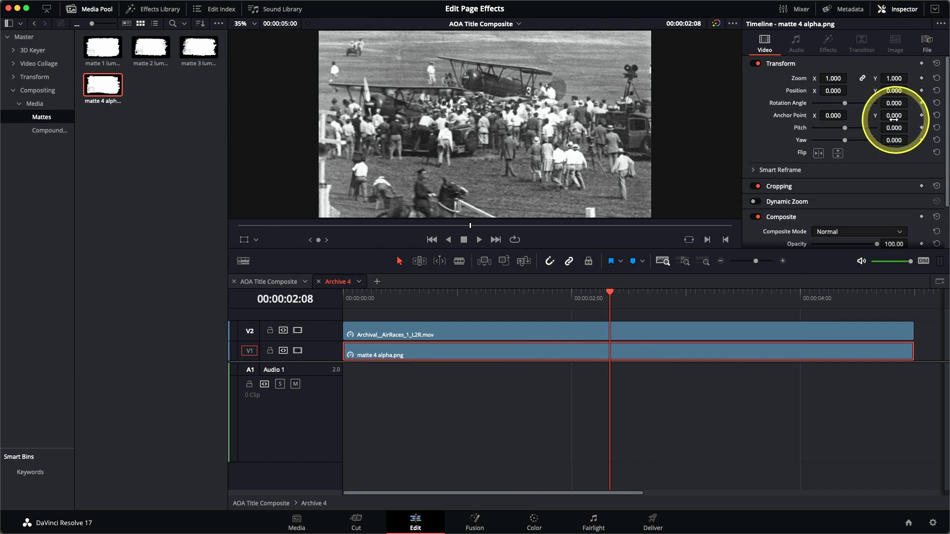
scroll(880, 138, down, 3)
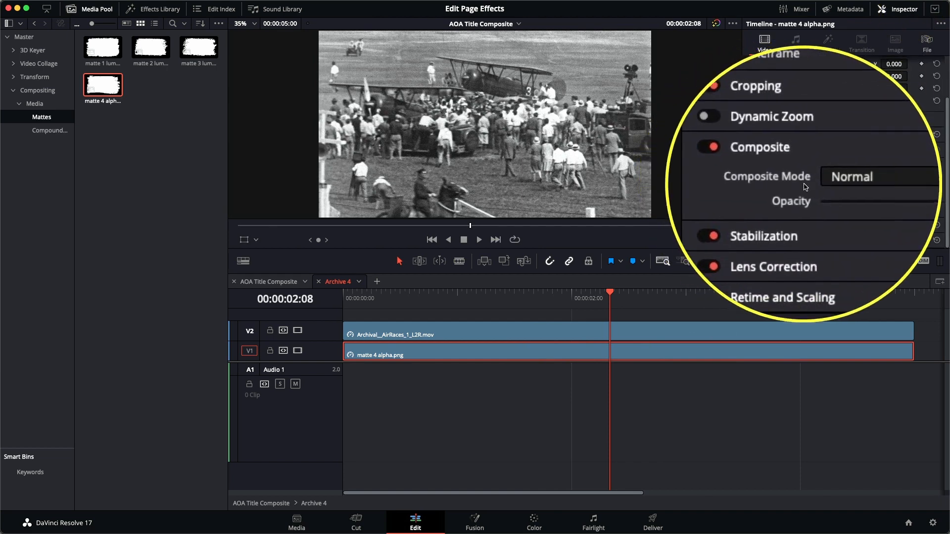
click(827, 181)
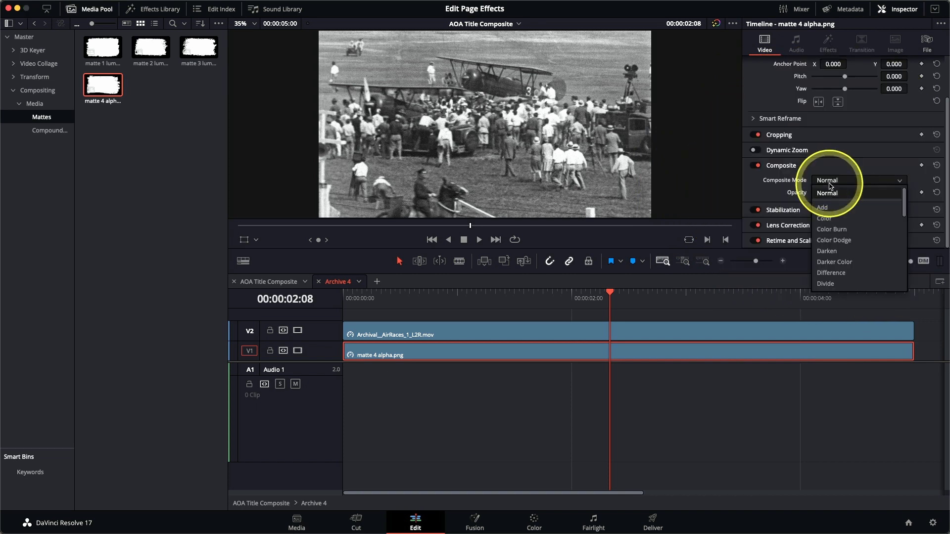
scroll(829, 217, down, 3)
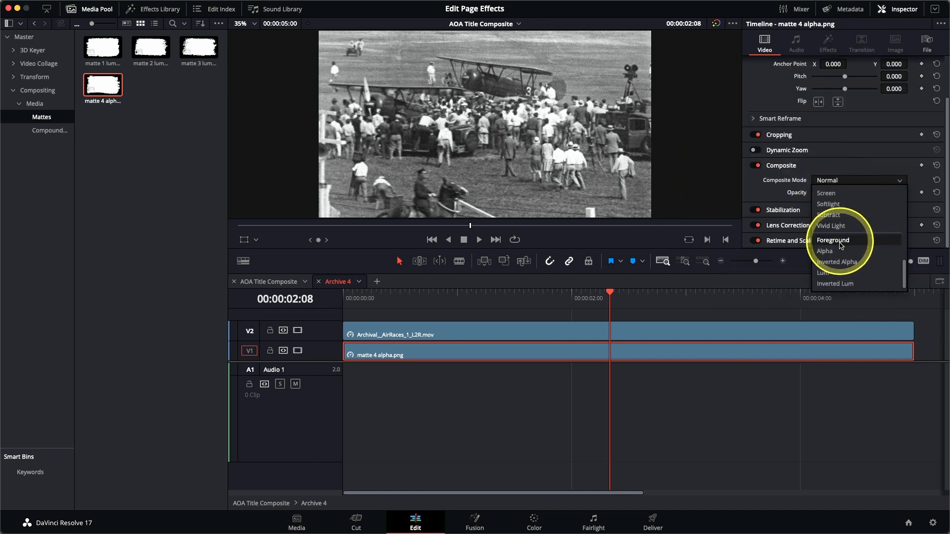
click(841, 254)
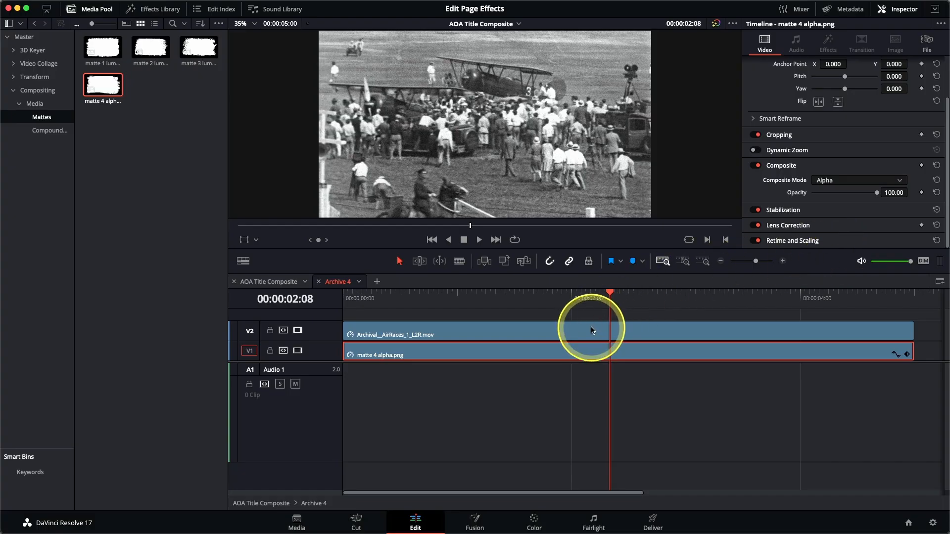
Set the composite mode of the archival air races clip on V2 to Foreground
click(592, 331)
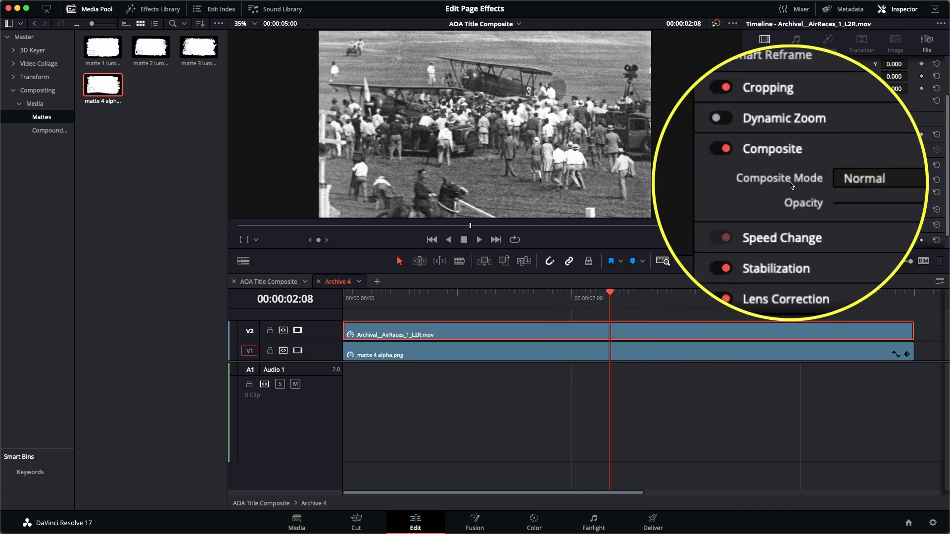
click(836, 181)
scroll(844, 250, down, 3)
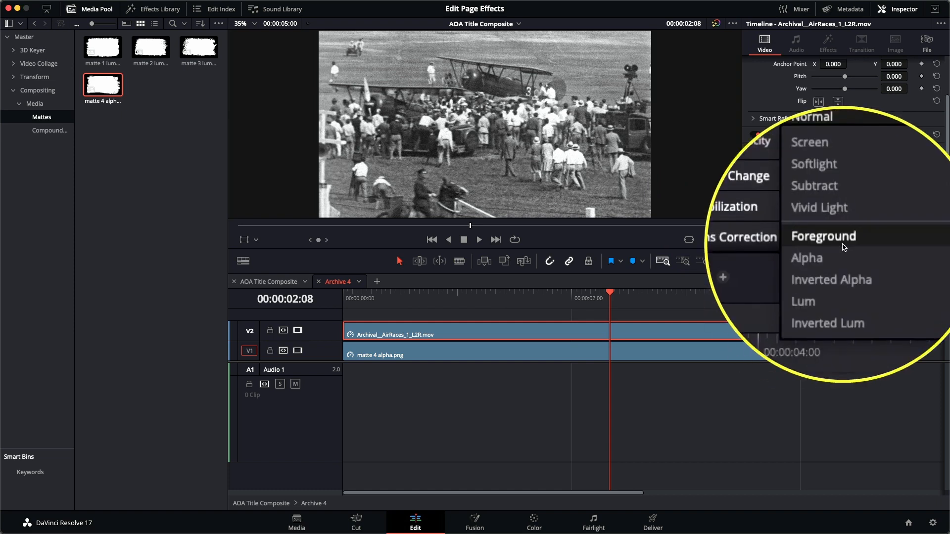
click(844, 248)
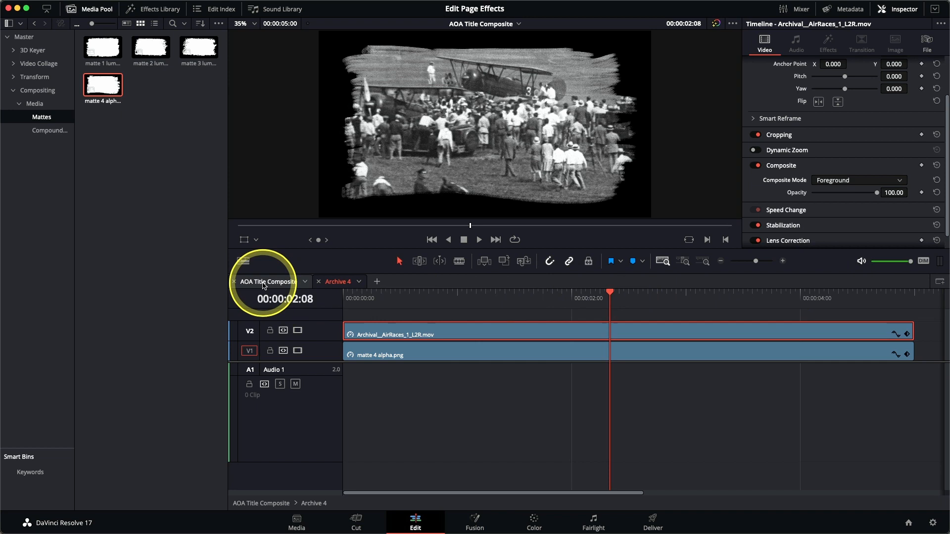
Return to the AOA Title Composite timeline and transform Archive 4 to about 0.396 zoom, positioned at about X 551, Y -269
click(264, 283)
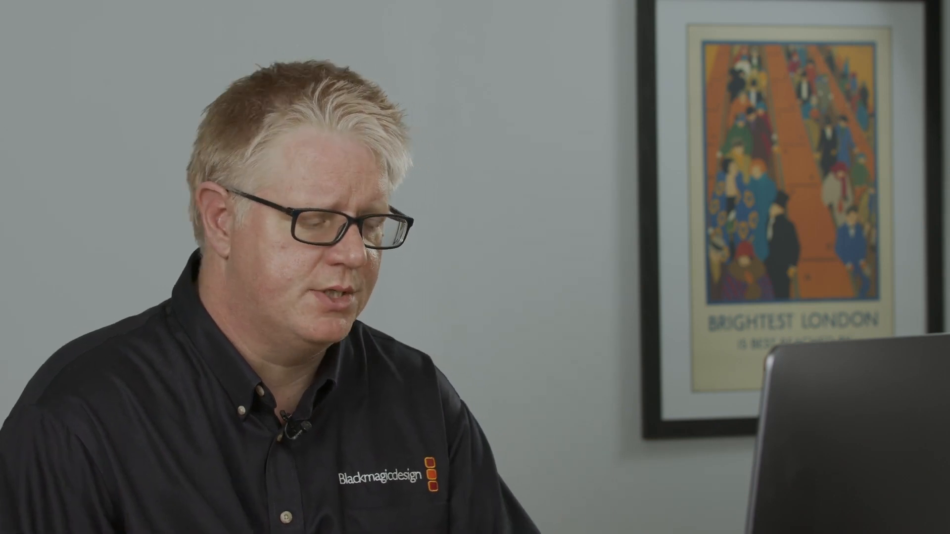
click(266, 288)
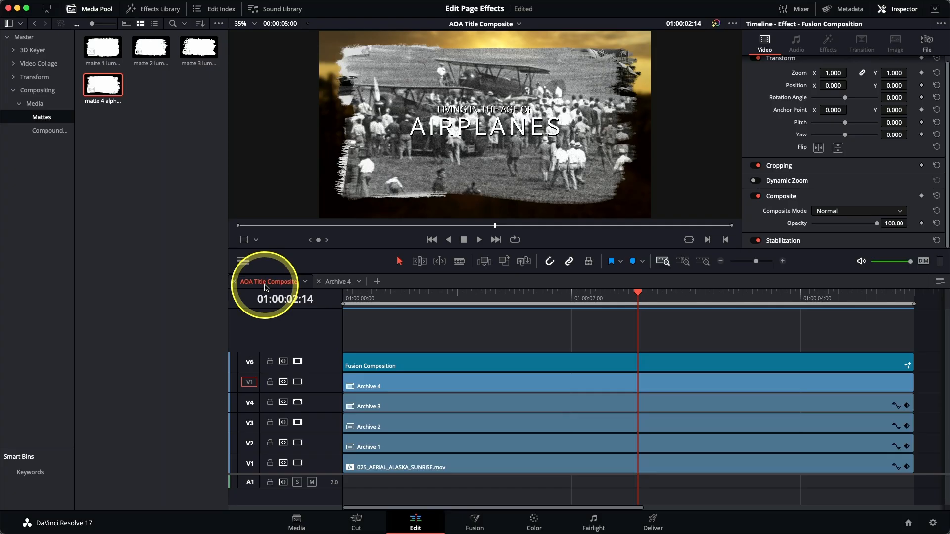
click(446, 392)
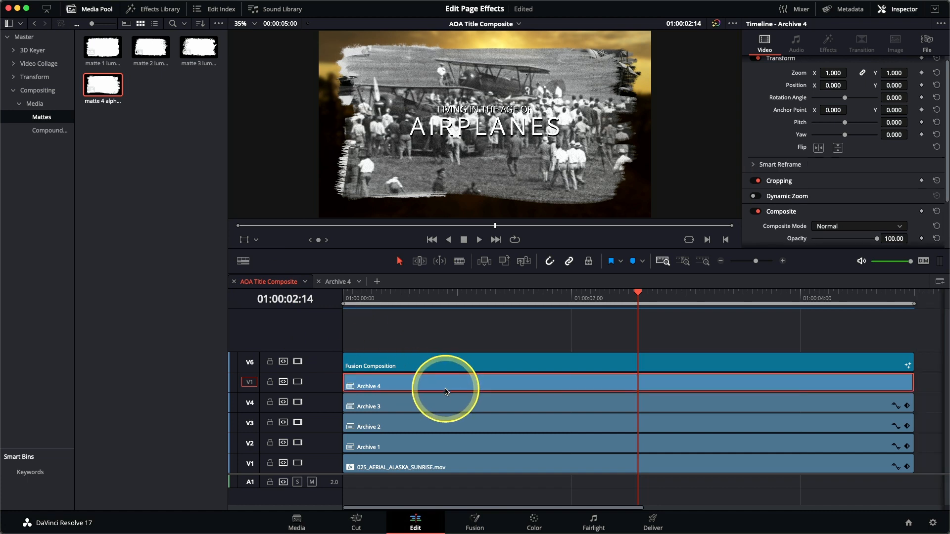
click(247, 244)
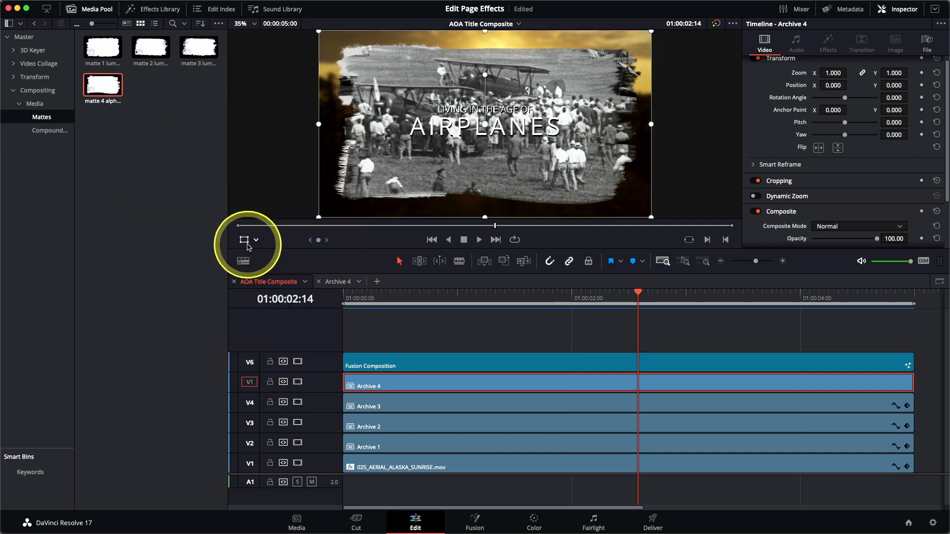
drag(320, 33, 378, 82)
drag(469, 148, 562, 198)
drag(493, 128, 548, 174)
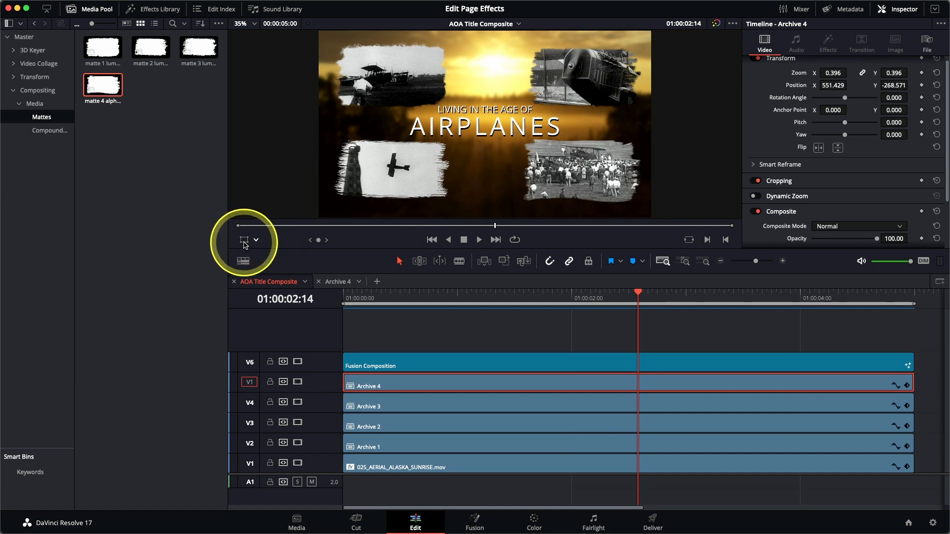
Play the AOA Title Composite timeline from its start to review the finished composite
drag(365, 297, 324, 299)
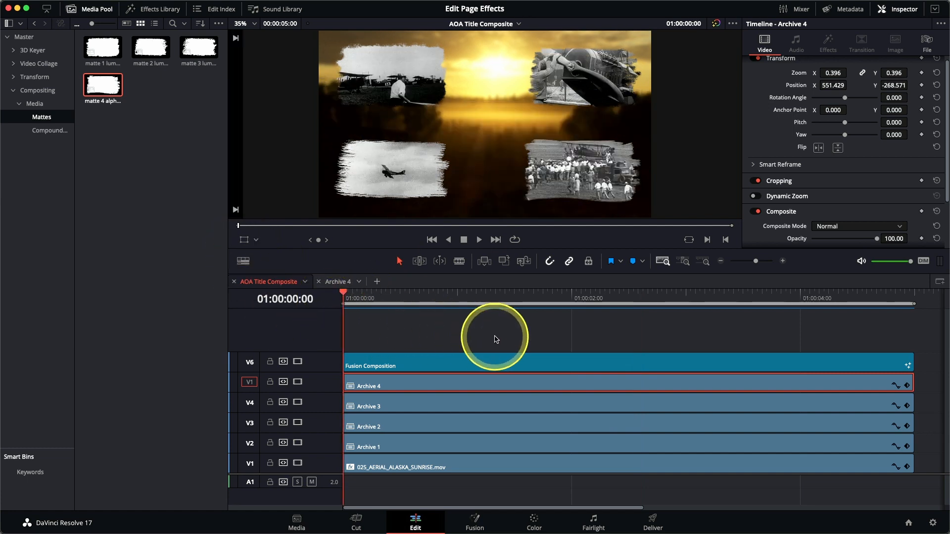
key(space)
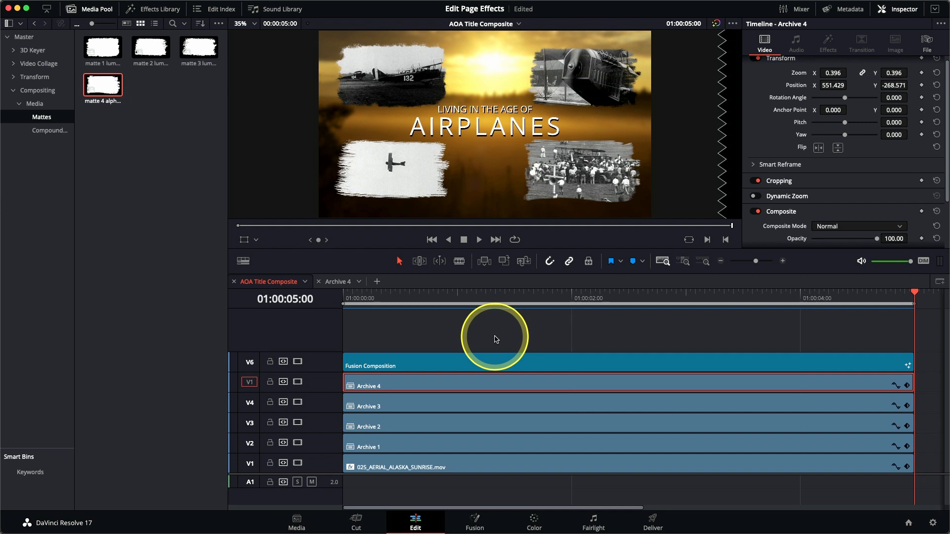
Load matte 4 alpha.png from the Mattes bin into the viewer and hide the Media Pool
double_click(103, 85)
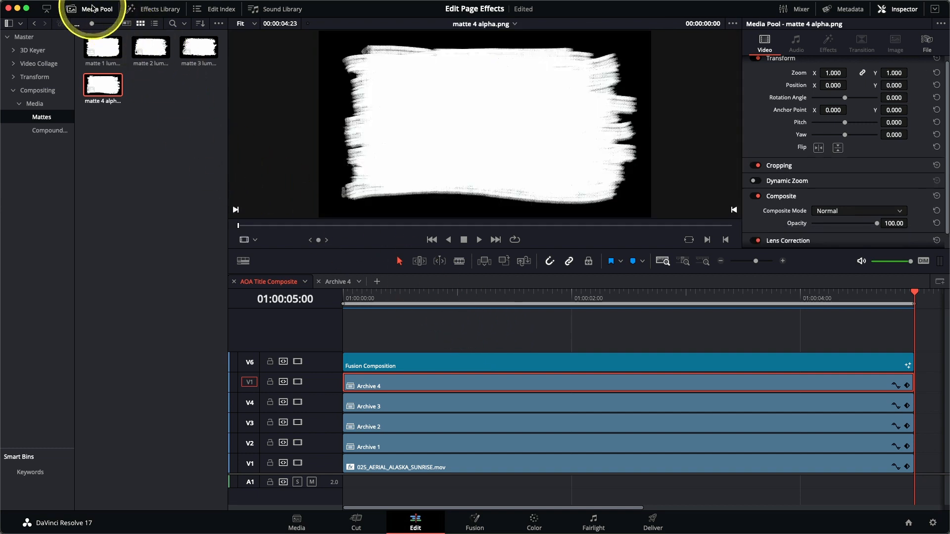
click(92, 8)
key(shift+z)
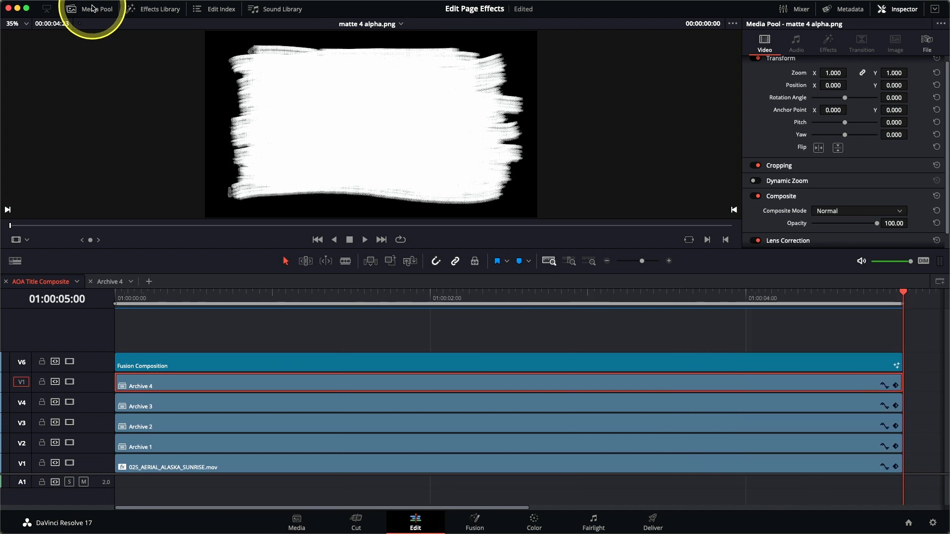
Show the Effects Library at half height and fit the whole timeline to the available width
click(166, 11)
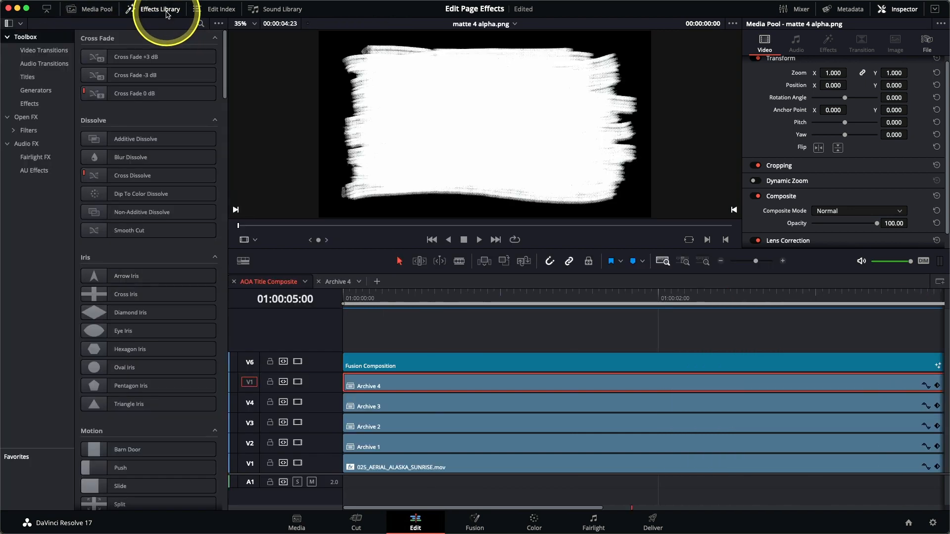
key(shift+z)
click(48, 11)
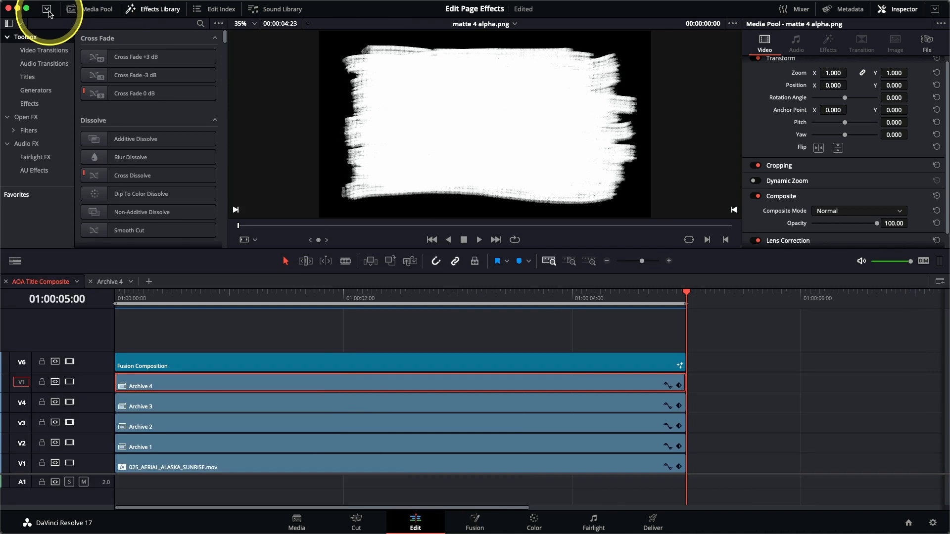
key(shift+z)
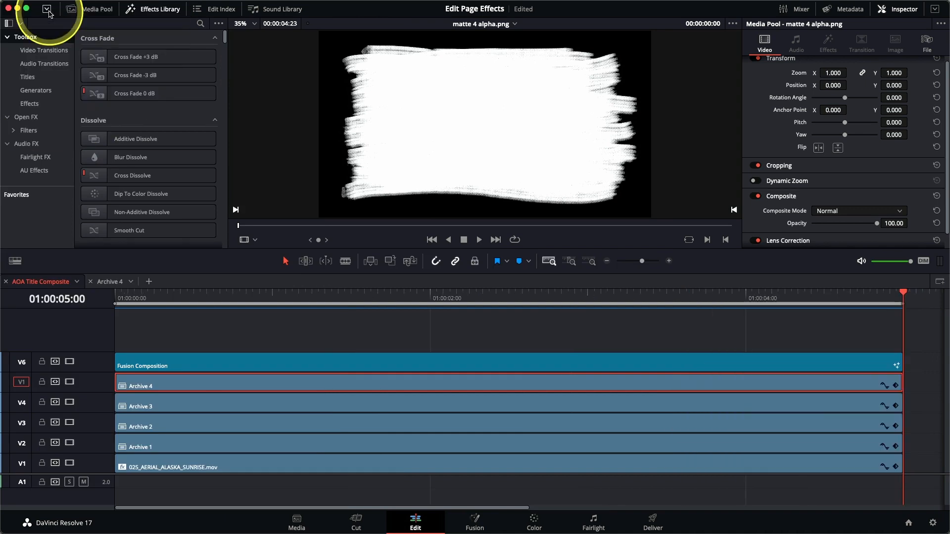
Expand the Effects Library and the Inspector to full height and fit the timeline to the available width
click(48, 11)
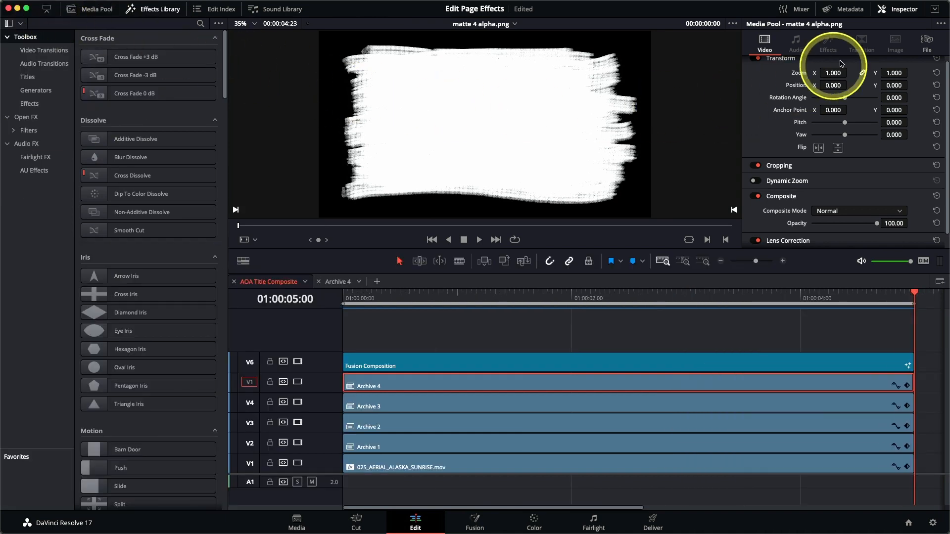
key(shift+z)
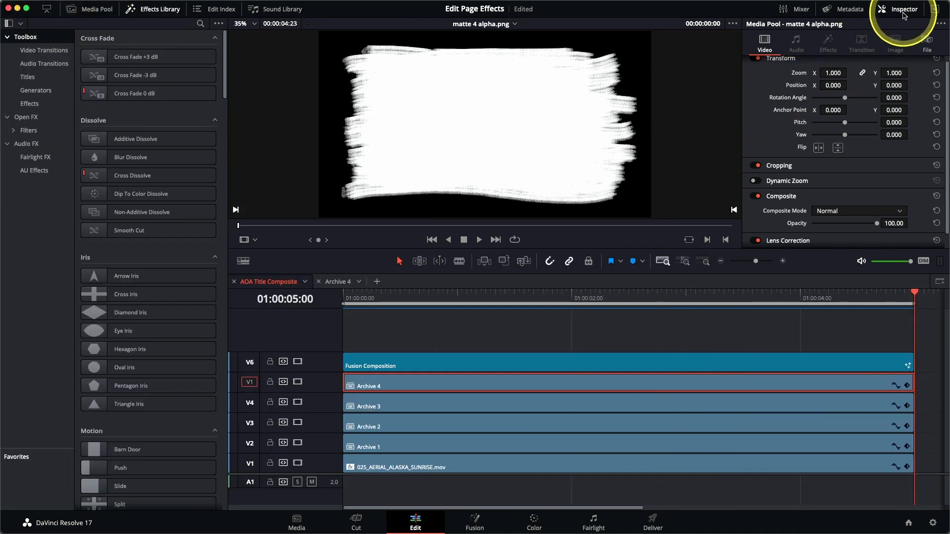
click(935, 11)
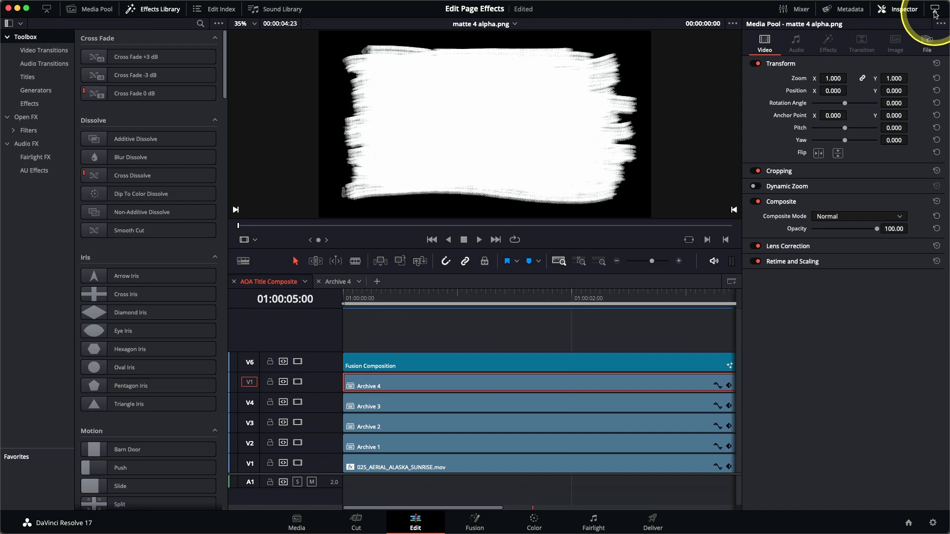
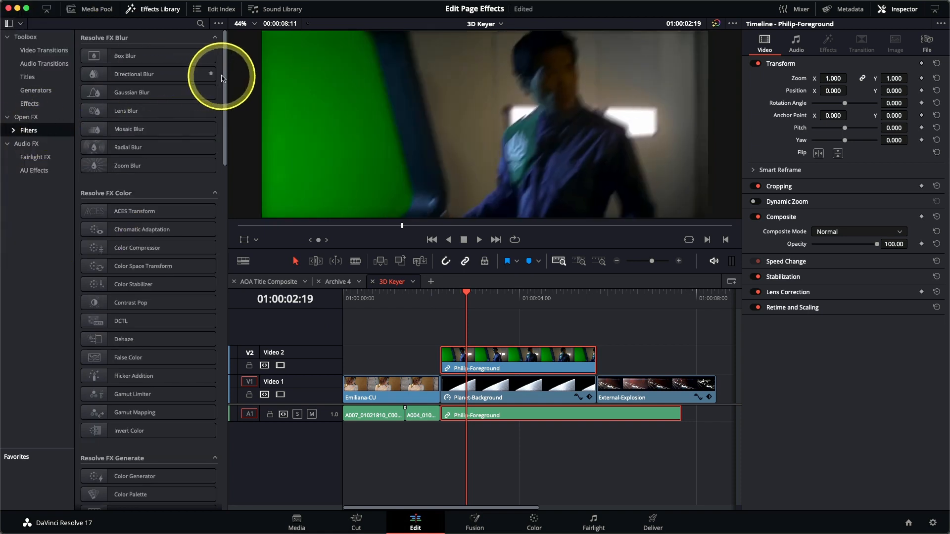
Apply the Resolve FX 3D Keyer to the green-screen foreground clip on Video 2, show its settings and enable the Open FX Overlay
drag(221, 79, 228, 185)
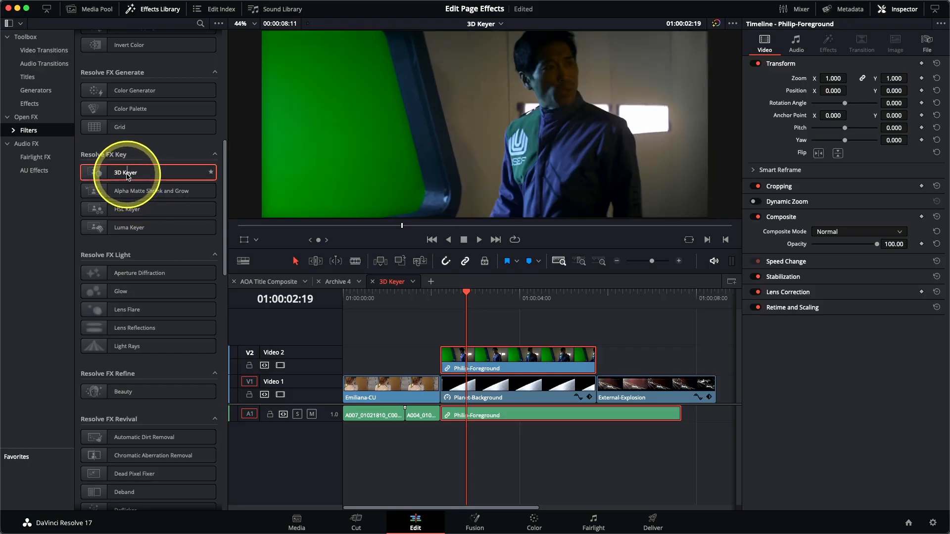
double_click(126, 174)
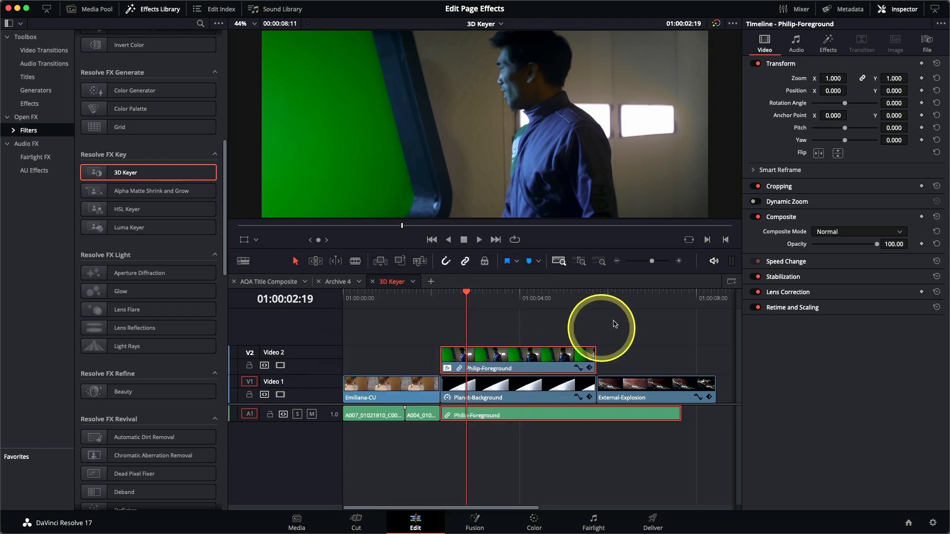
click(833, 50)
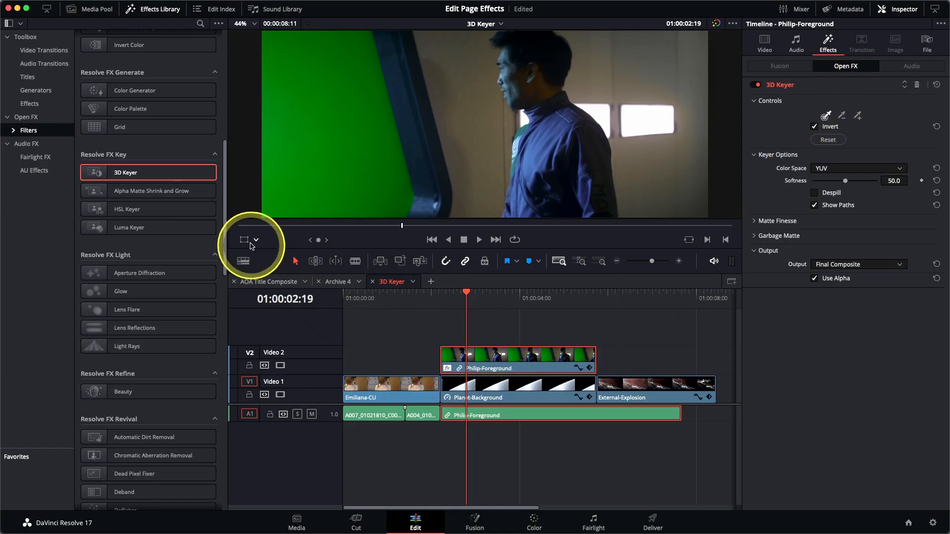
click(256, 242)
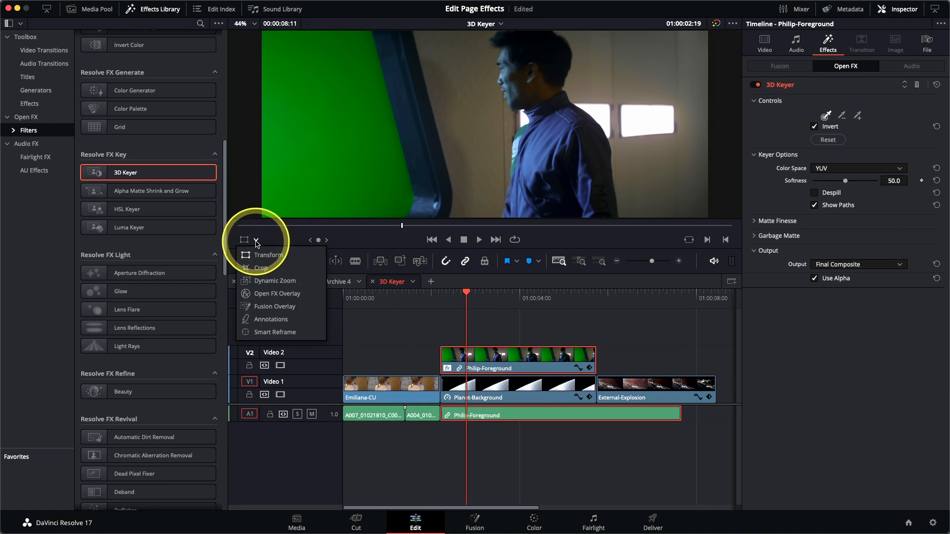
click(268, 296)
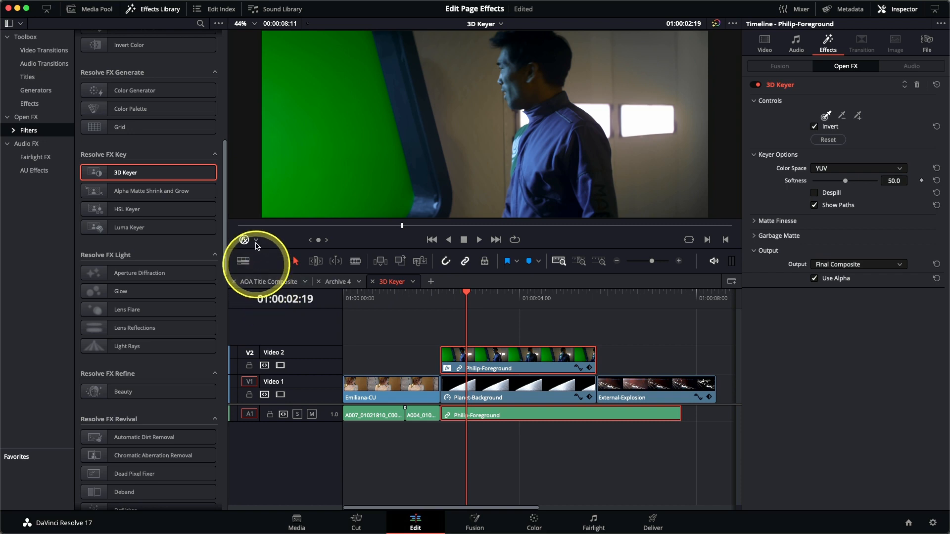
Sample the green screen with a winding stroke, adding strokes along its far left edge and beside the window frame
drag(295, 63, 341, 60)
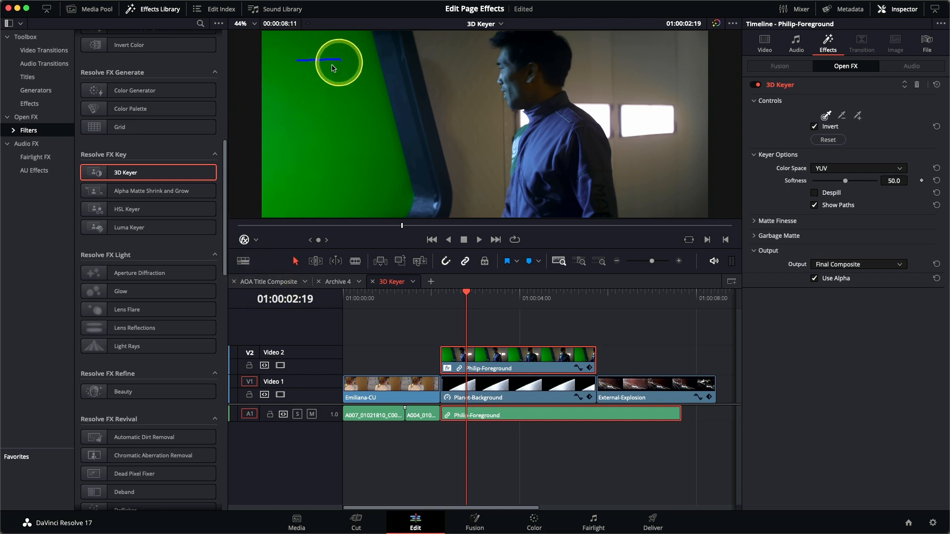
mouse_move(341, 144)
mouse_down()
mouse_move(313, 178)
mouse_move(381, 197)
mouse_move(319, 203)
mouse_up()
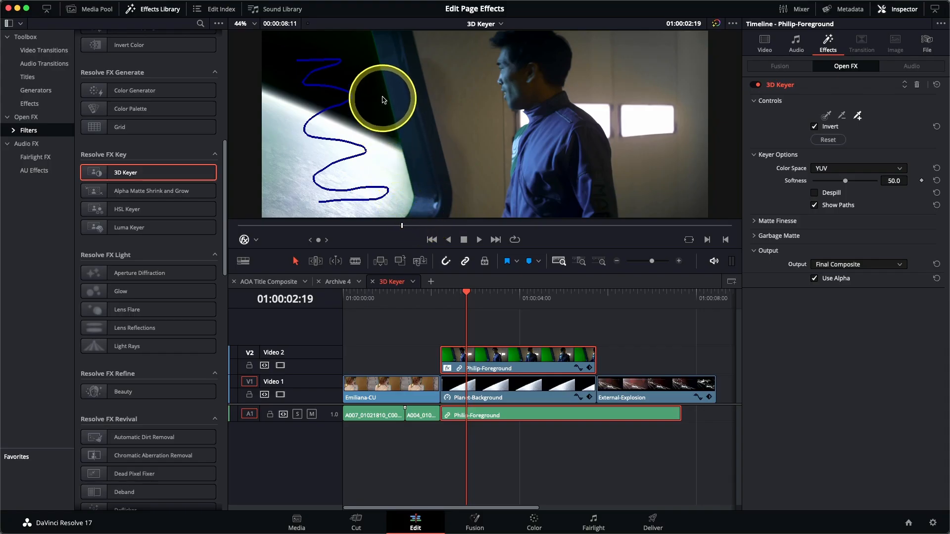
drag(376, 78, 393, 139)
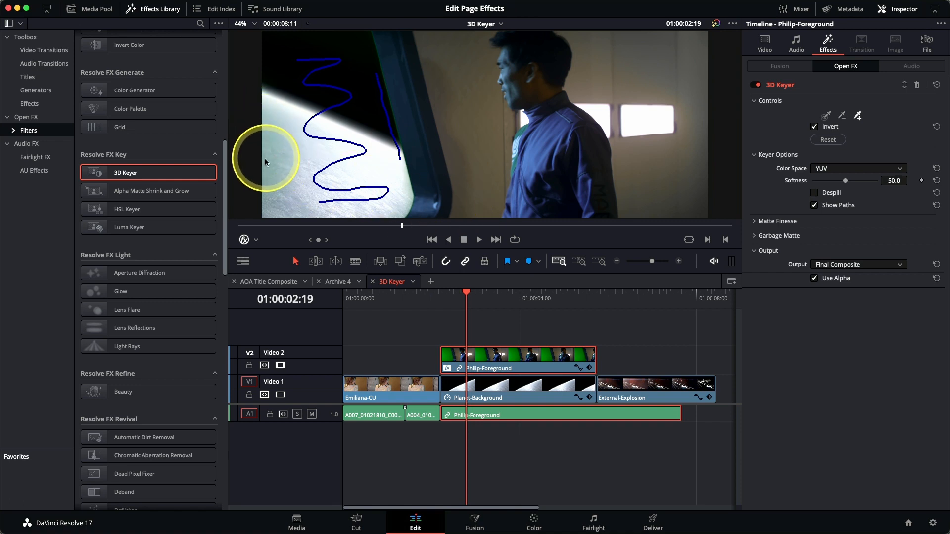
drag(266, 104, 265, 179)
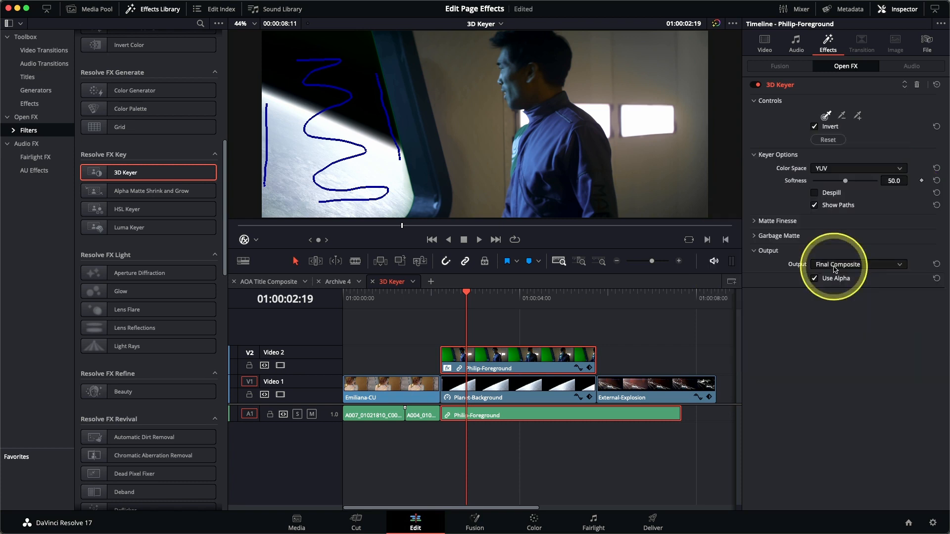
Refine the key in Alpha Highlight B/W output with Clean Black about 10.1 and Clean White about 3.9, and restore Final Composite output
click(835, 269)
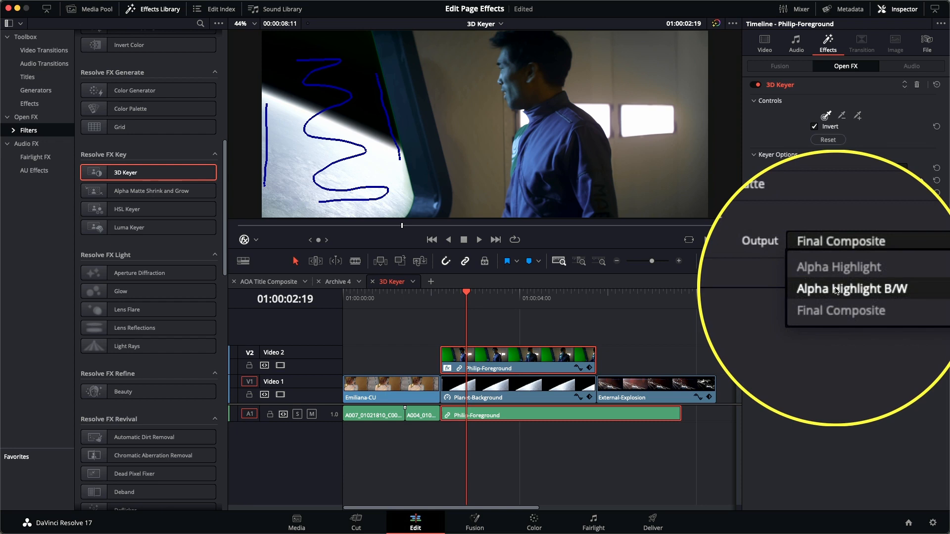
click(836, 291)
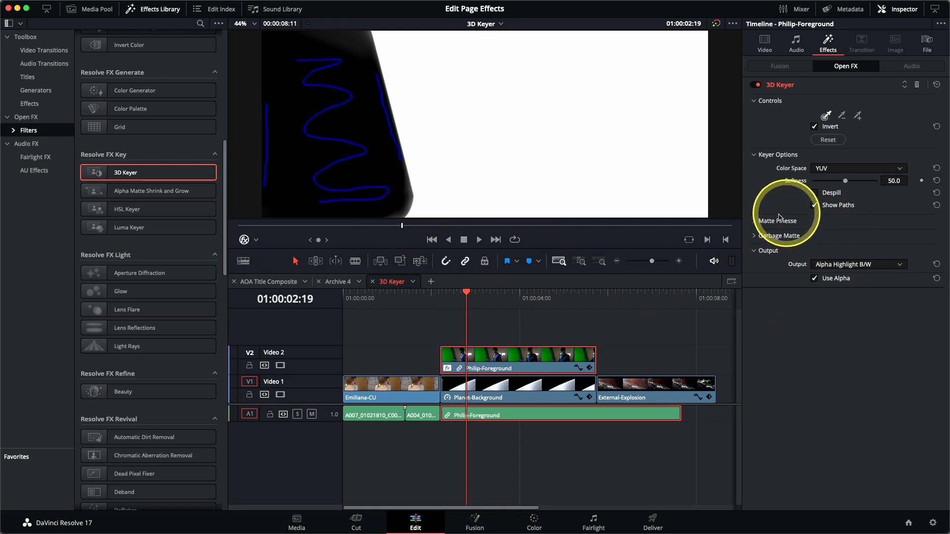
click(753, 221)
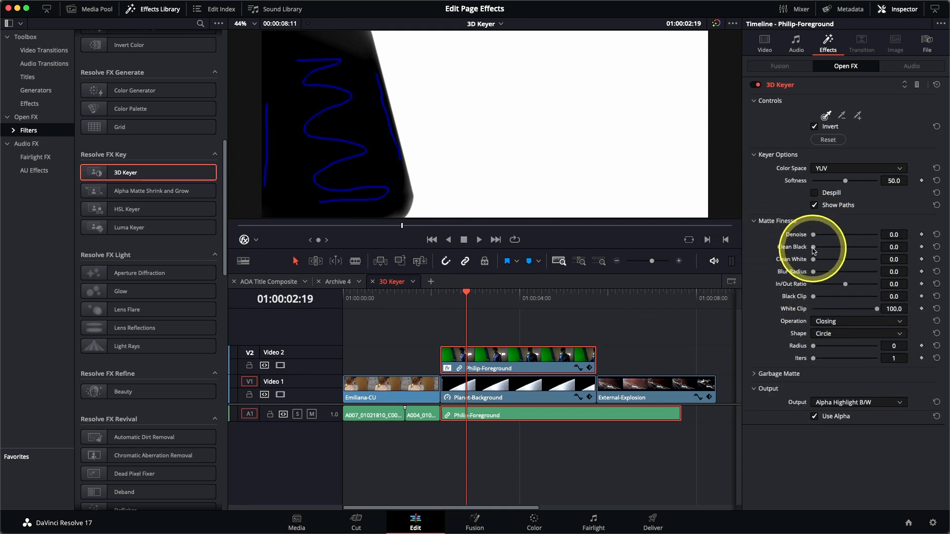
drag(814, 250, 817, 251)
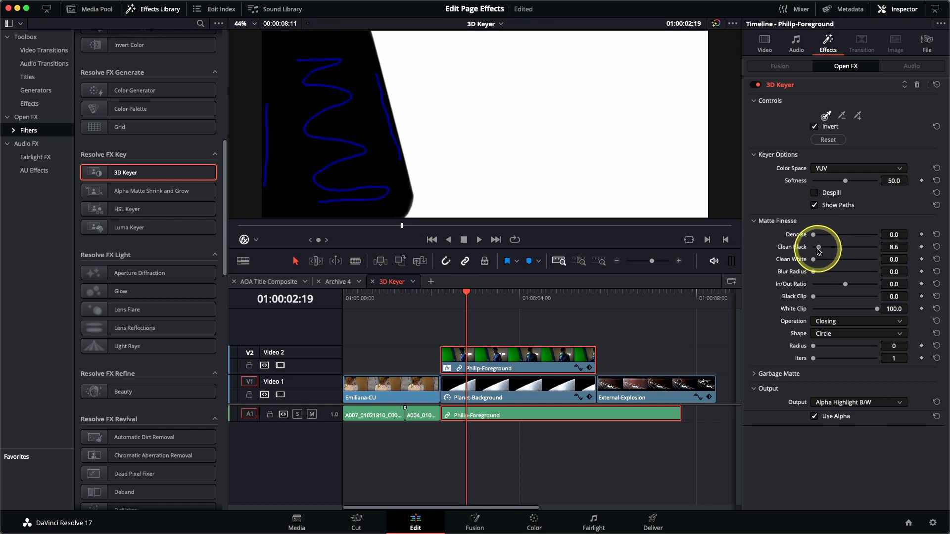
drag(811, 259, 819, 248)
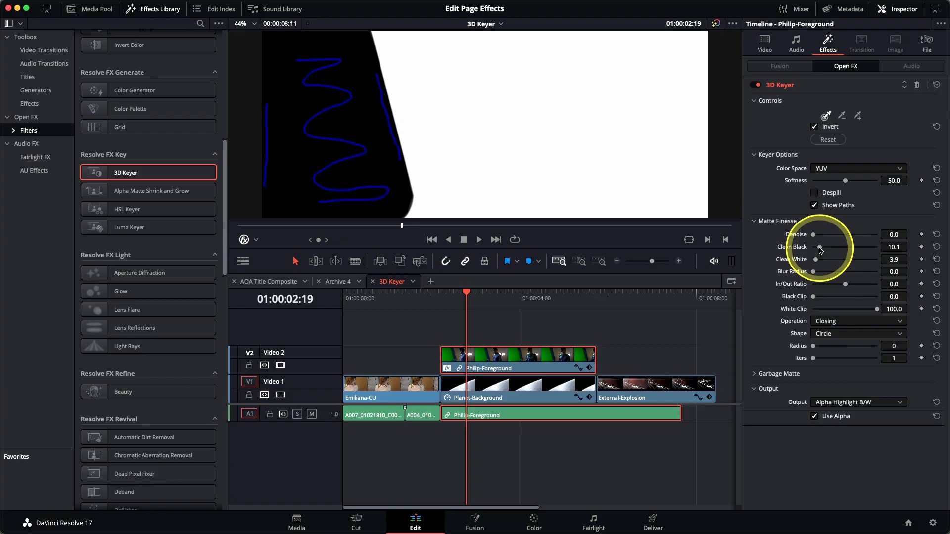
click(838, 405)
click(837, 437)
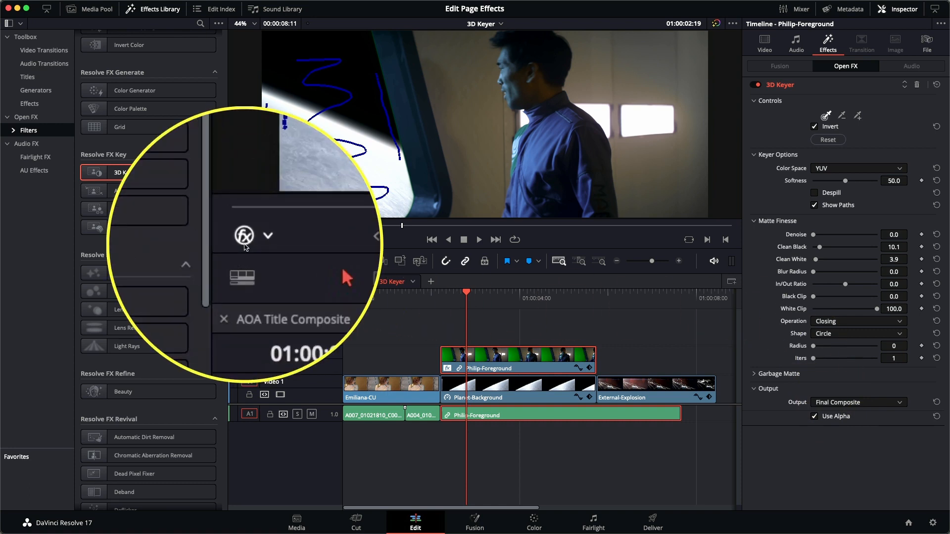
Hide the keyer's viewer overlay, enable Despill and scrub through the keyed clip to check the composite
click(245, 246)
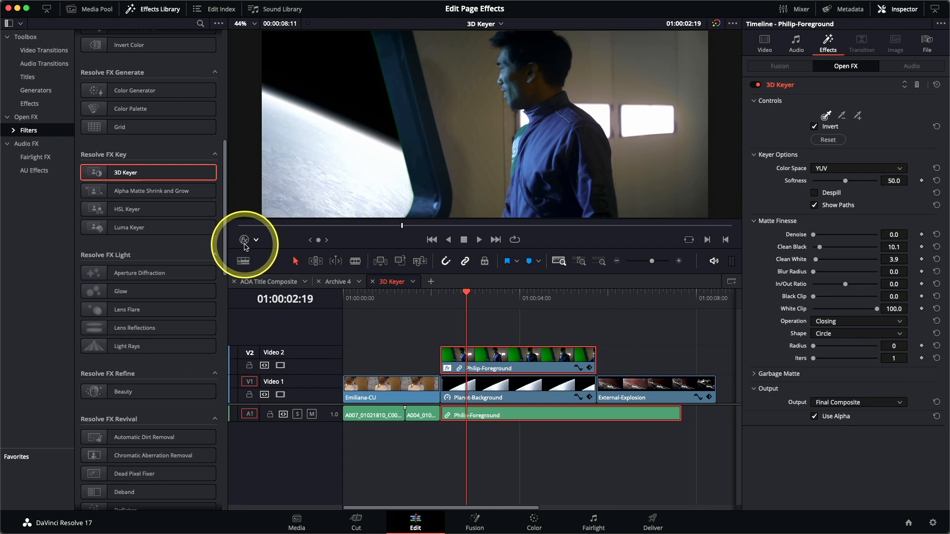
drag(458, 295, 518, 315)
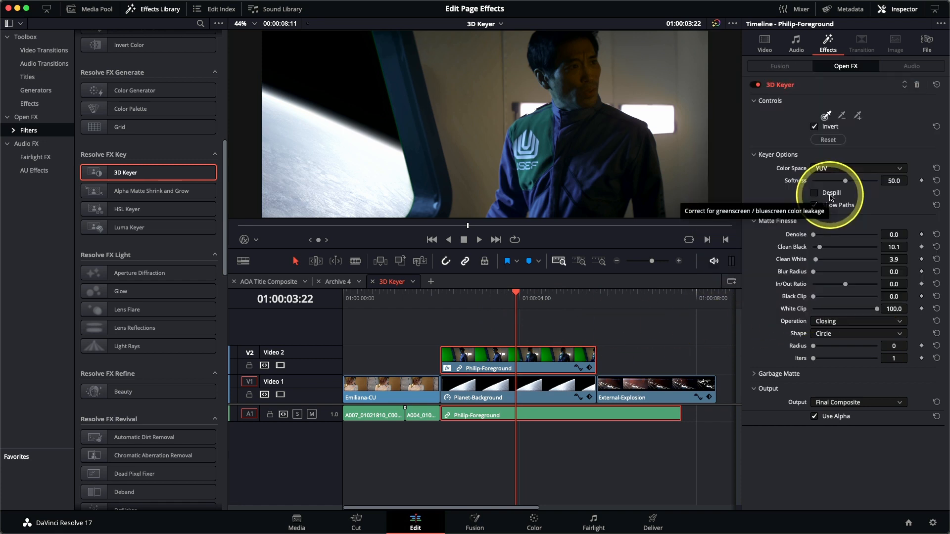
click(831, 197)
drag(519, 304, 580, 310)
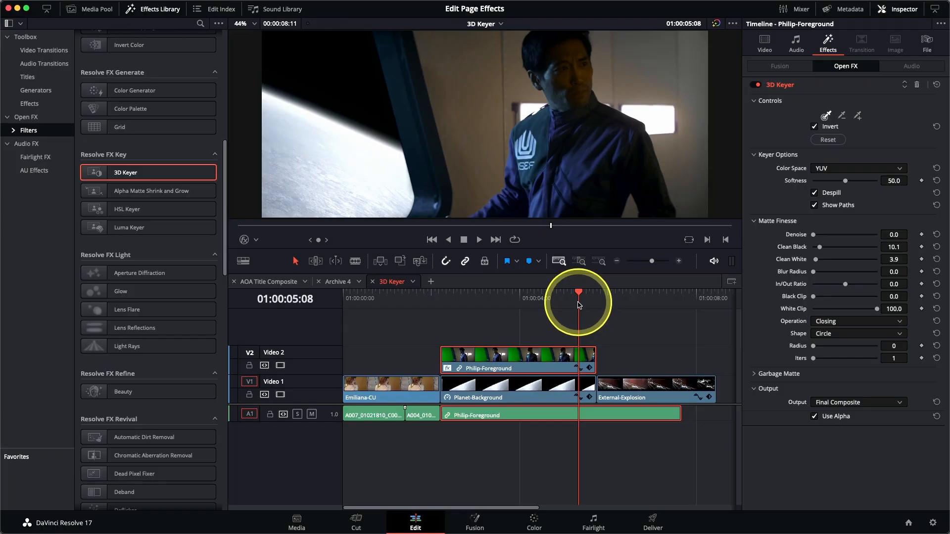
Open the Transform timeline and scrub its opening frames
click(485, 24)
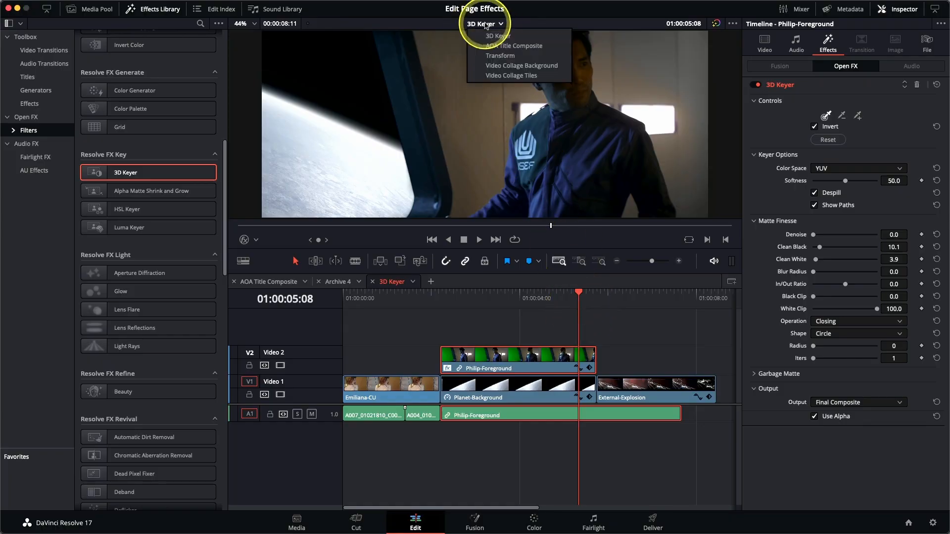
click(510, 56)
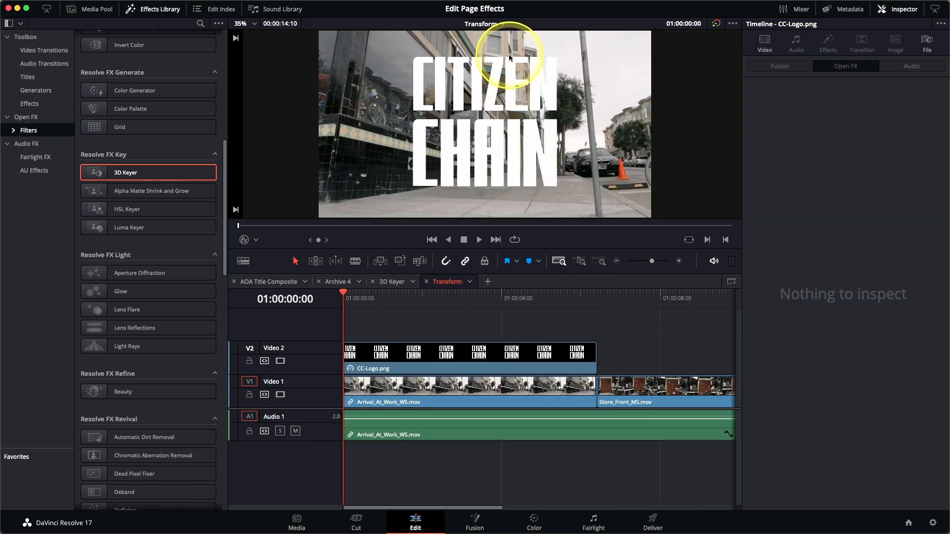
click(356, 303)
mouse_move(357, 305)
mouse_down()
mouse_move(559, 316)
mouse_move(348, 303)
mouse_up()
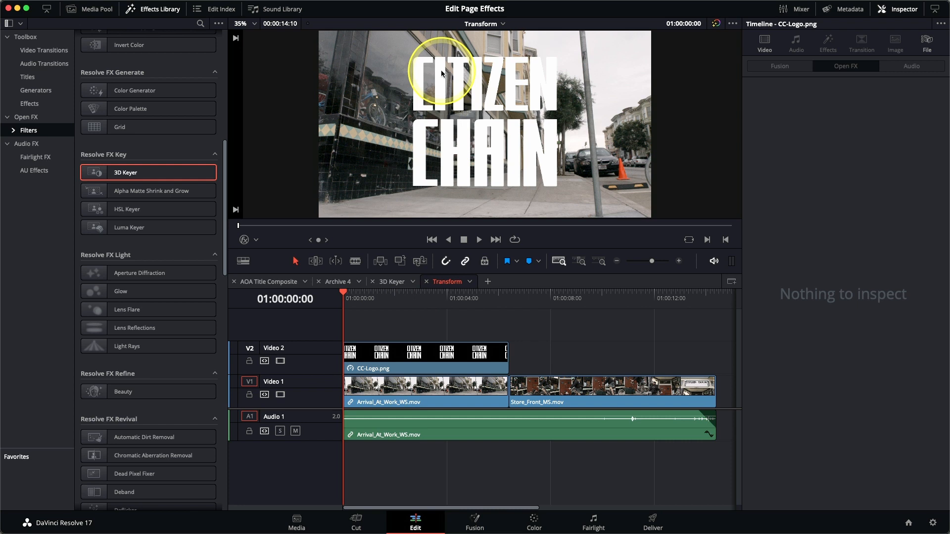
Apply the Resolve FX Transform filter to the CC-Logo.png clip and set its Control Mode to Interactive - Canvas
click(411, 363)
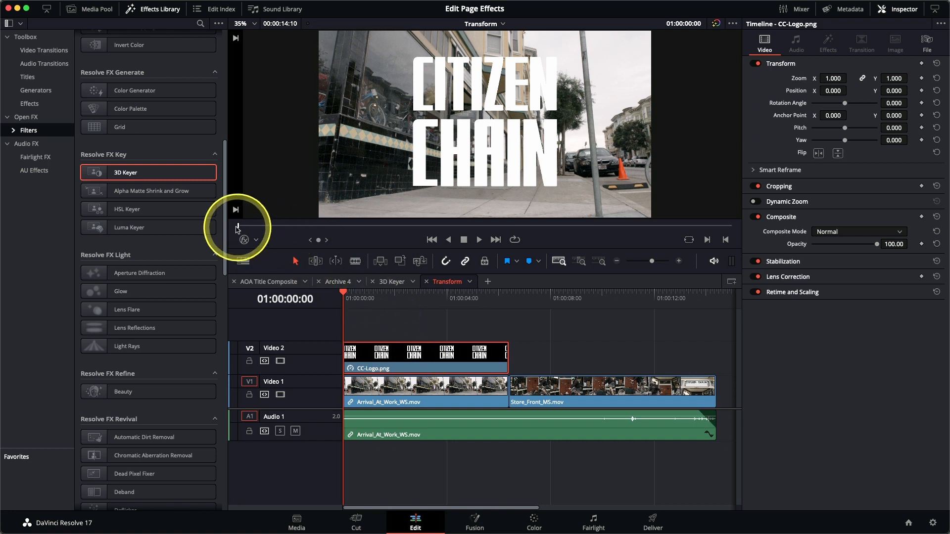
drag(225, 228, 248, 458)
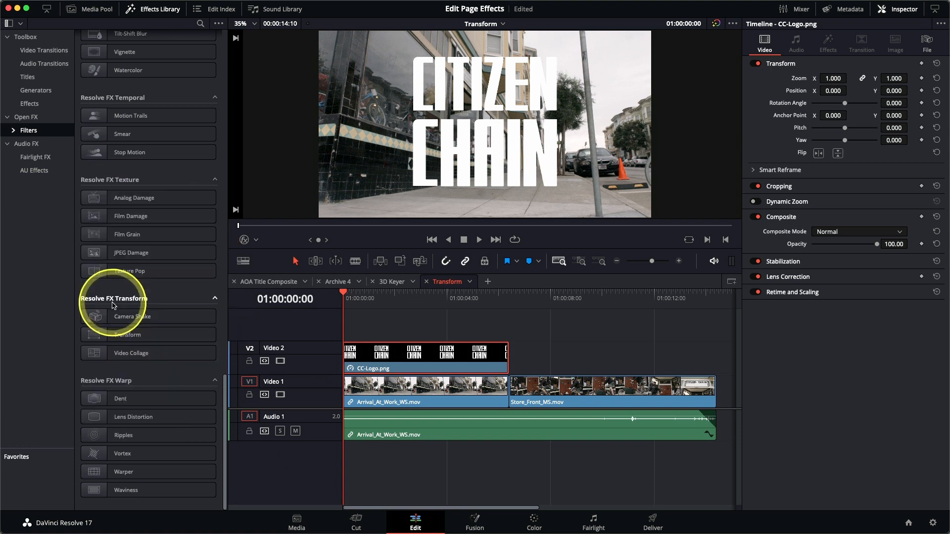
click(117, 337)
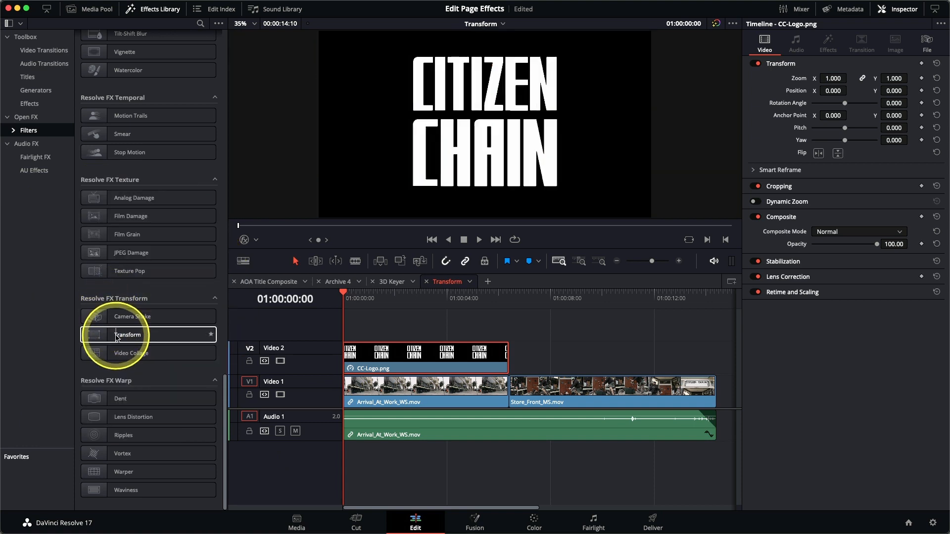
click(827, 50)
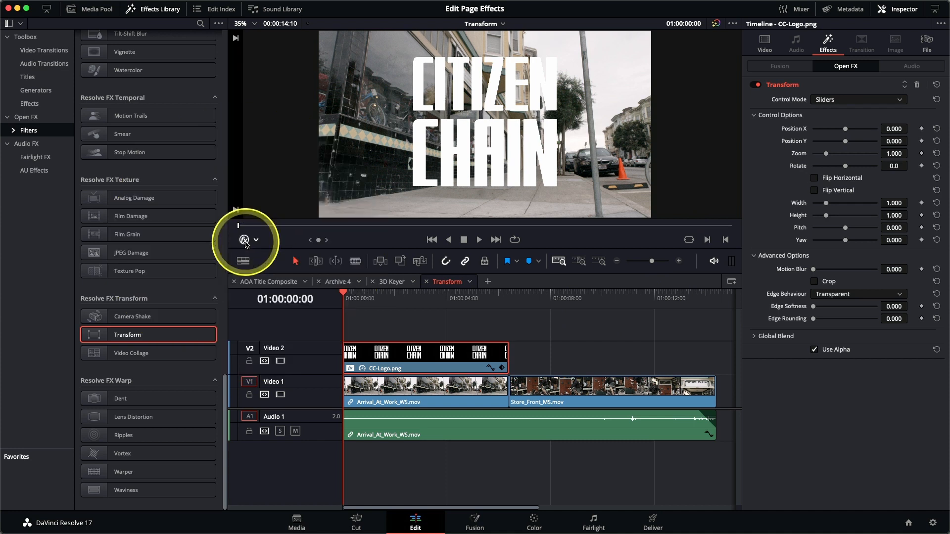
click(843, 99)
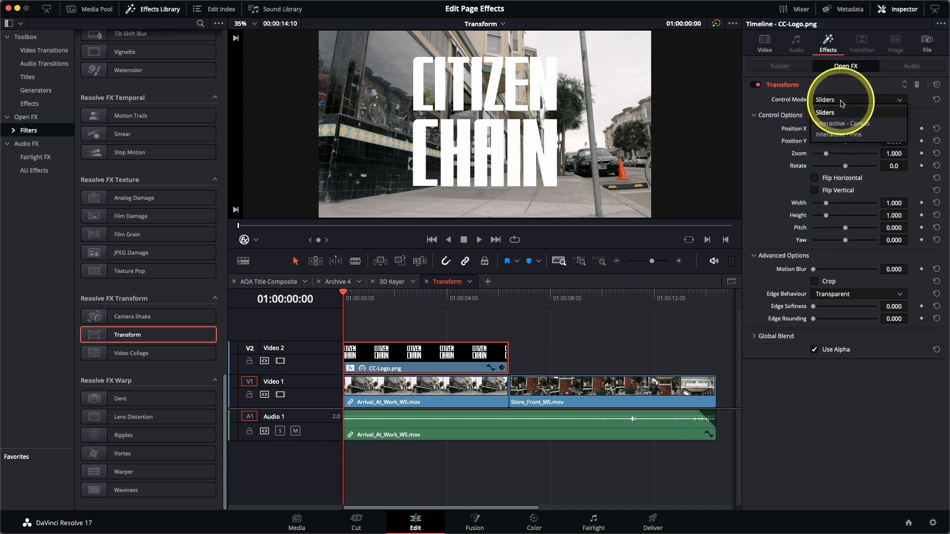
click(843, 128)
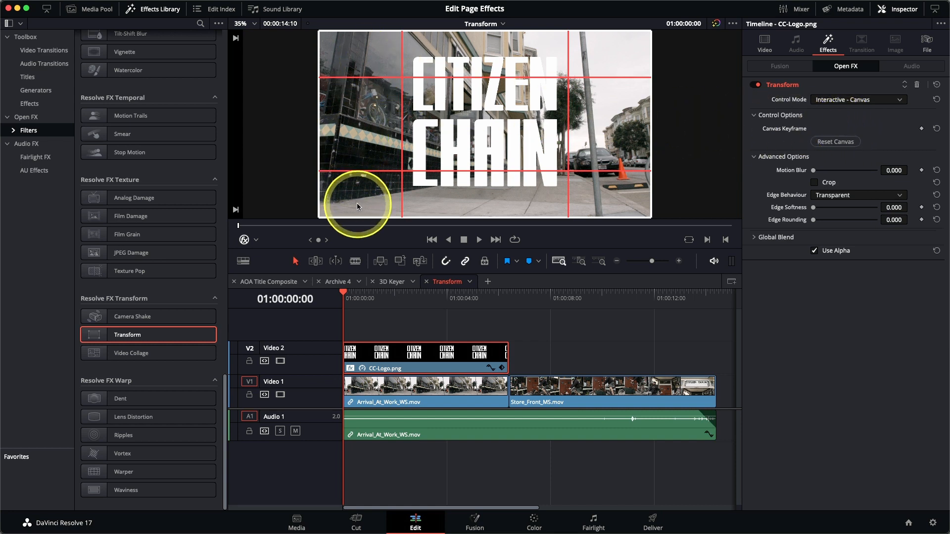
Fit the CC-Logo.png canvas corners to the storefront window's perspective at the first frame and hide the viewer overlay
drag(357, 203, 399, 108)
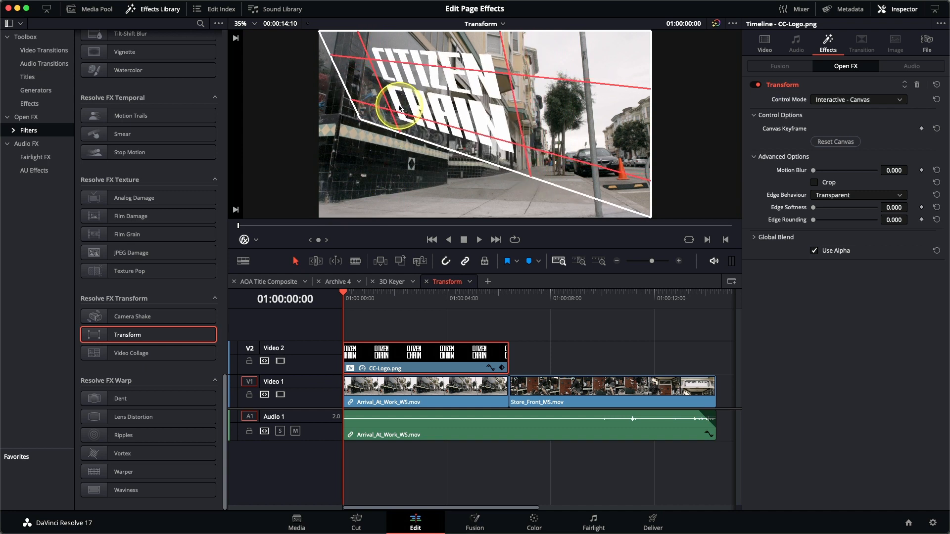
drag(633, 189, 428, 125)
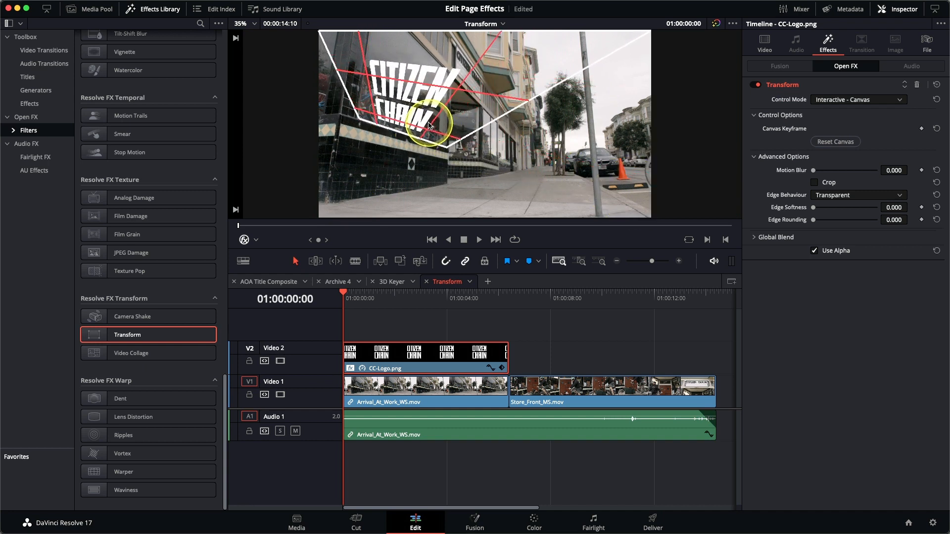
drag(590, 43, 407, 94)
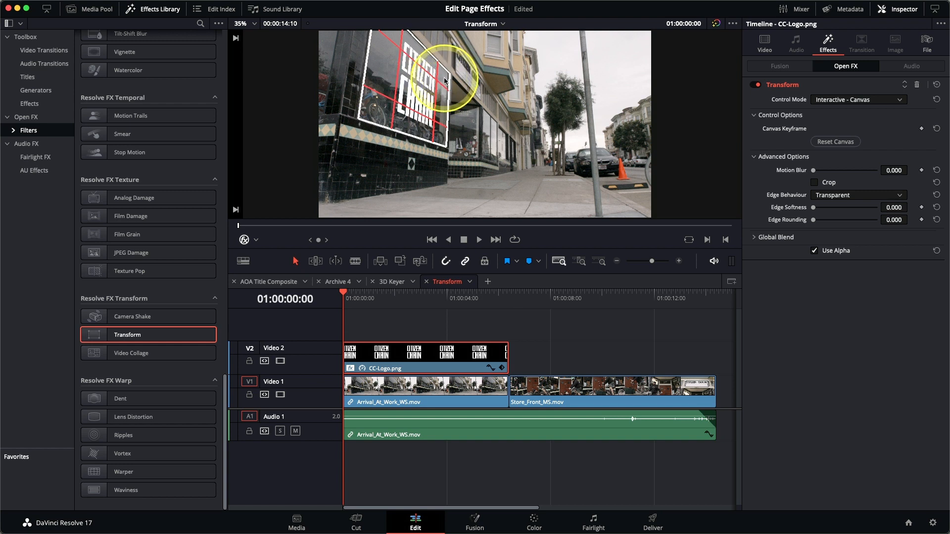
scroll(444, 81, up, 5)
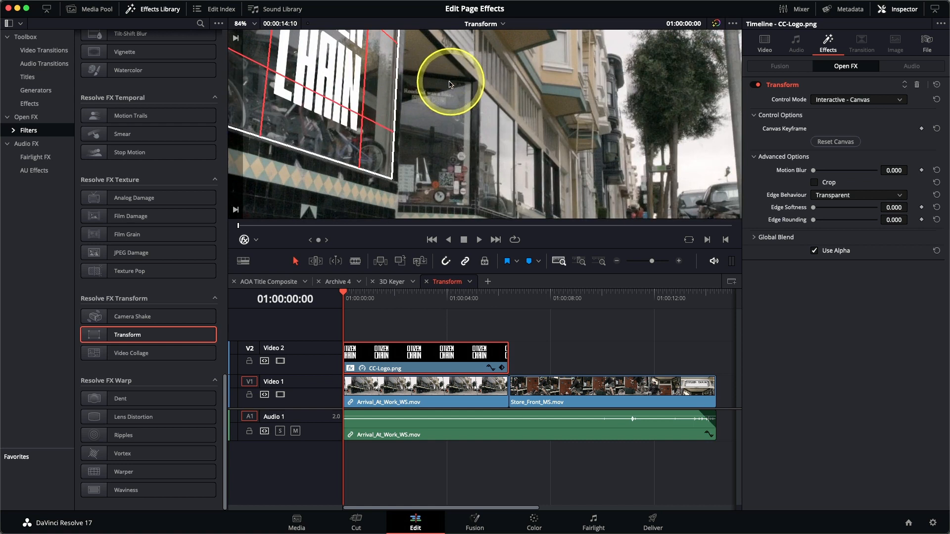
drag(391, 95, 448, 173)
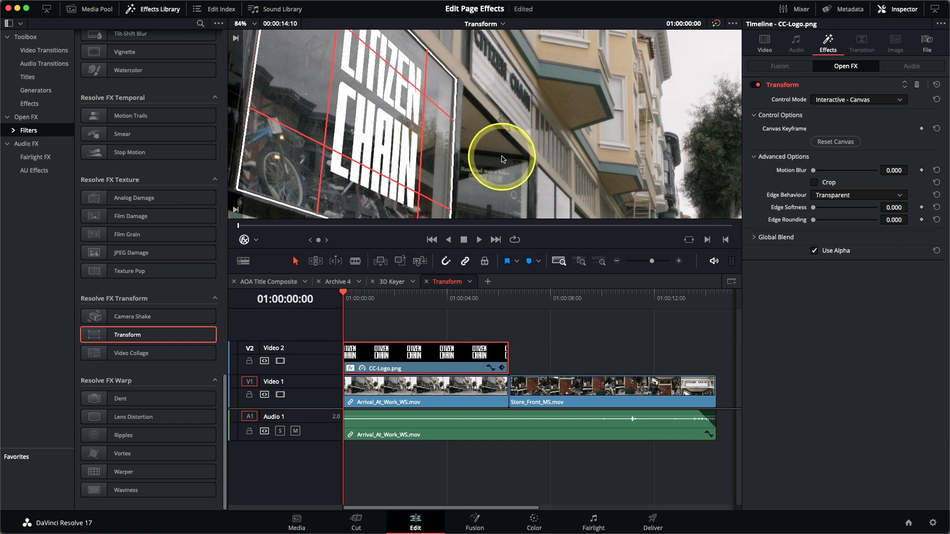
scroll(503, 158, down, 5)
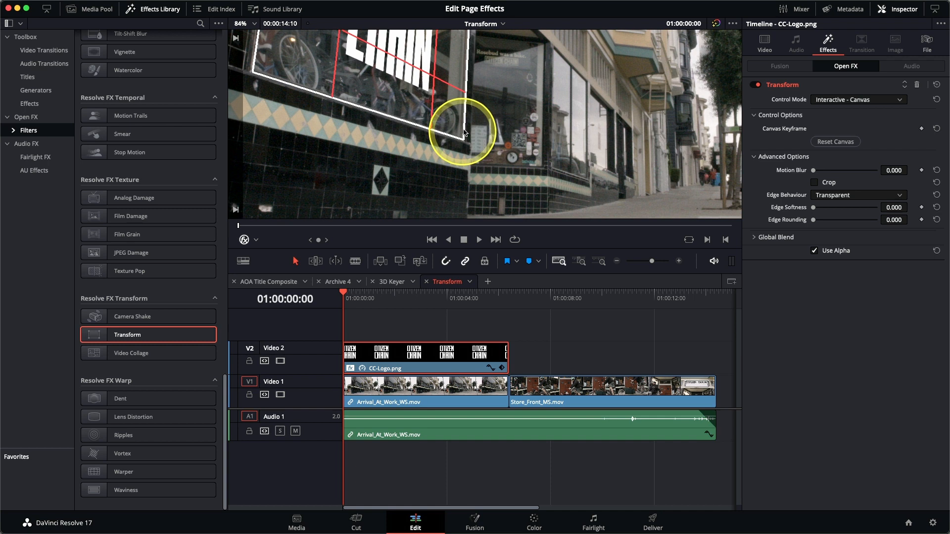
key(shift+z)
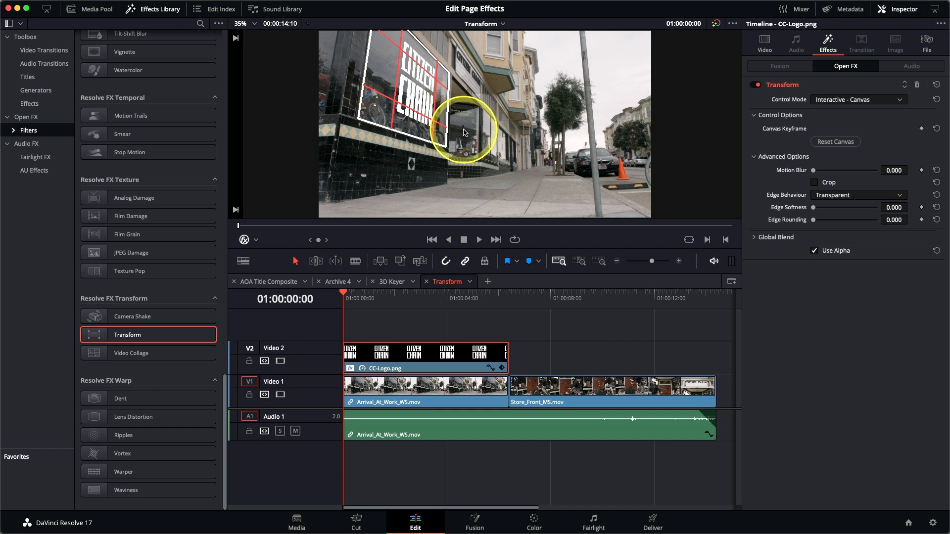
click(244, 241)
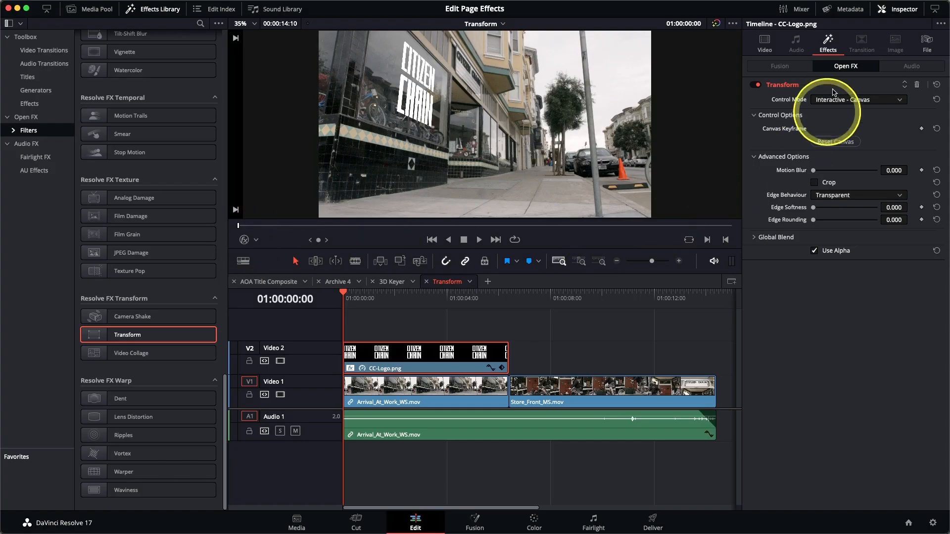
Set the logo clip's Composite Mode to Overlay and lower its Opacity to about 80.92
click(766, 42)
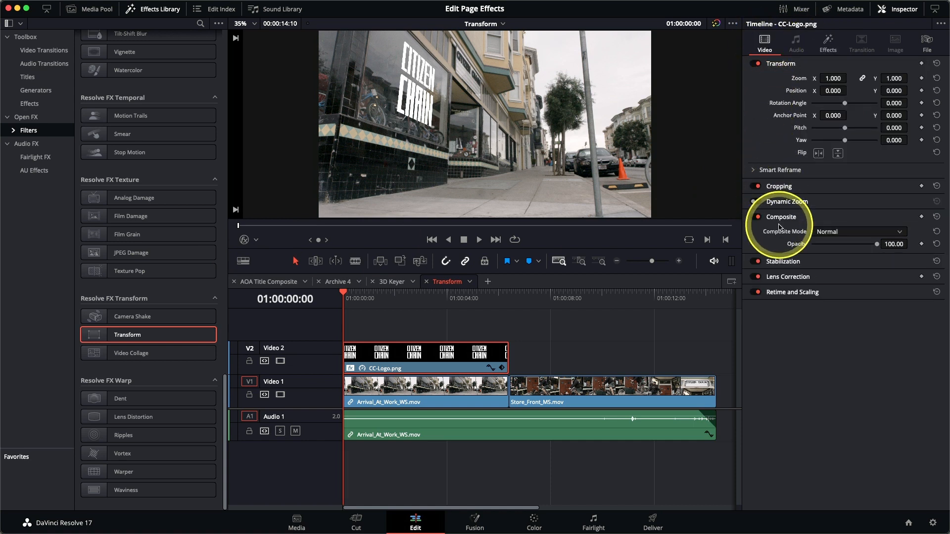
click(836, 232)
scroll(839, 275, down, 5)
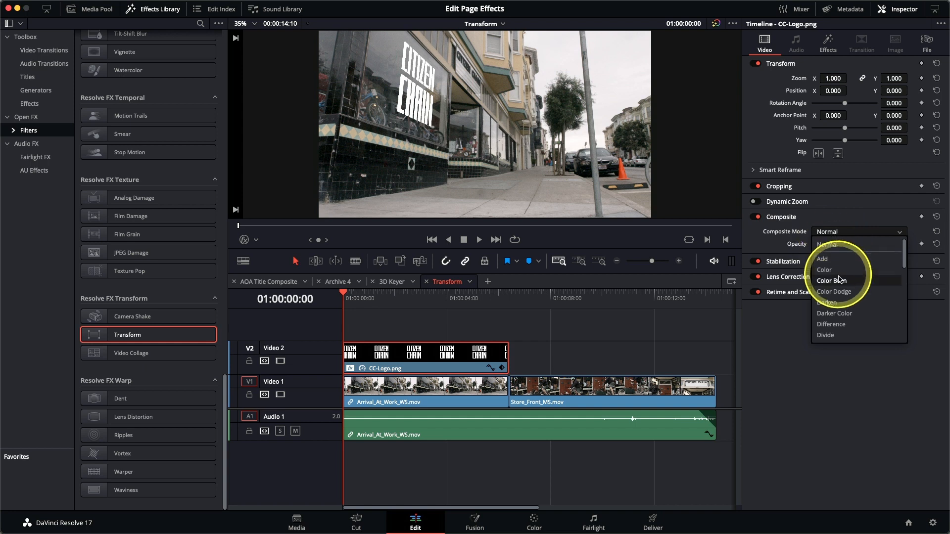
scroll(840, 284, down, 2)
scroll(840, 283, down, 2)
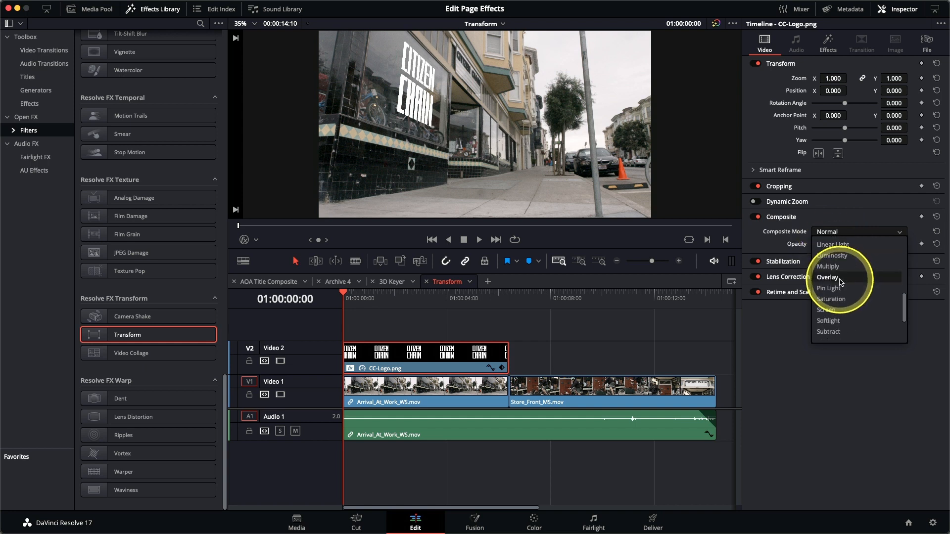
click(840, 279)
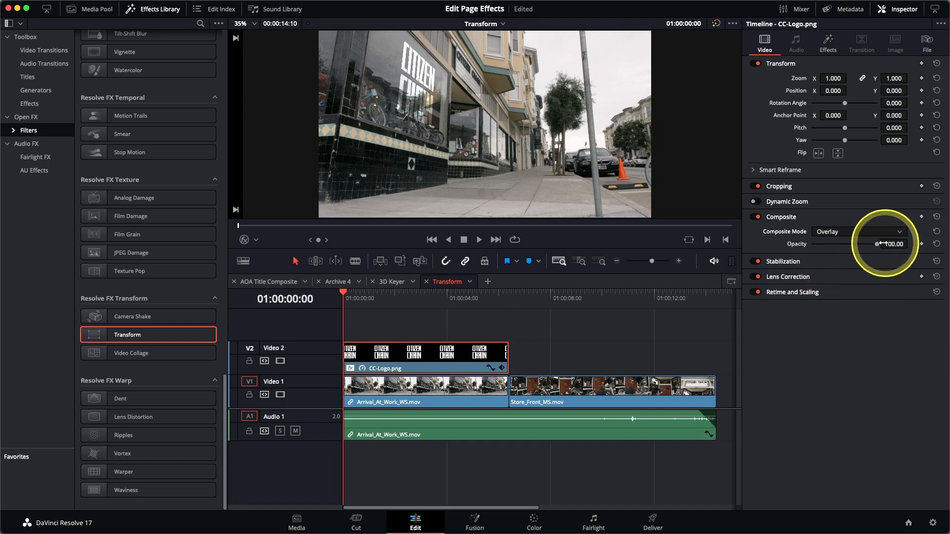
drag(877, 245, 856, 248)
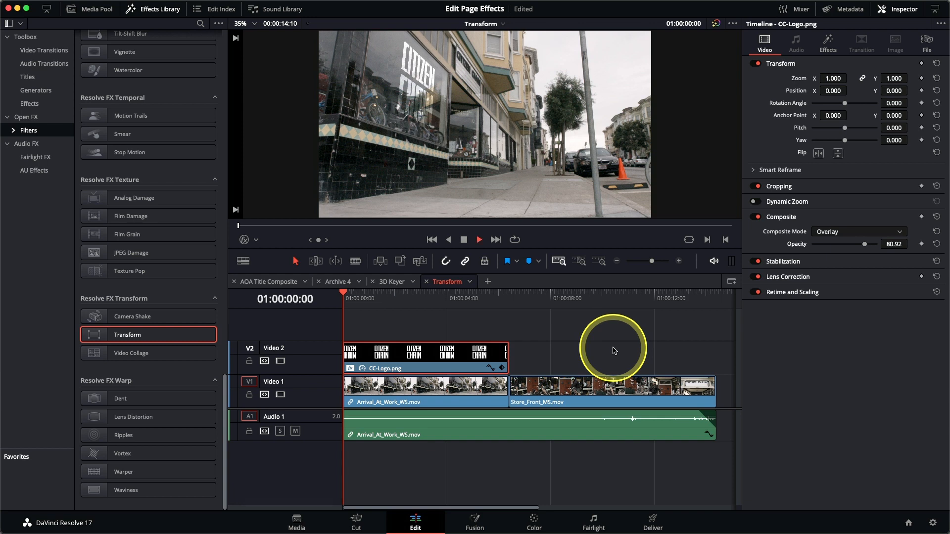
Play the composite to check how the logo tracks the window, return to the first frame and add a Canvas Keyframe
key(space)
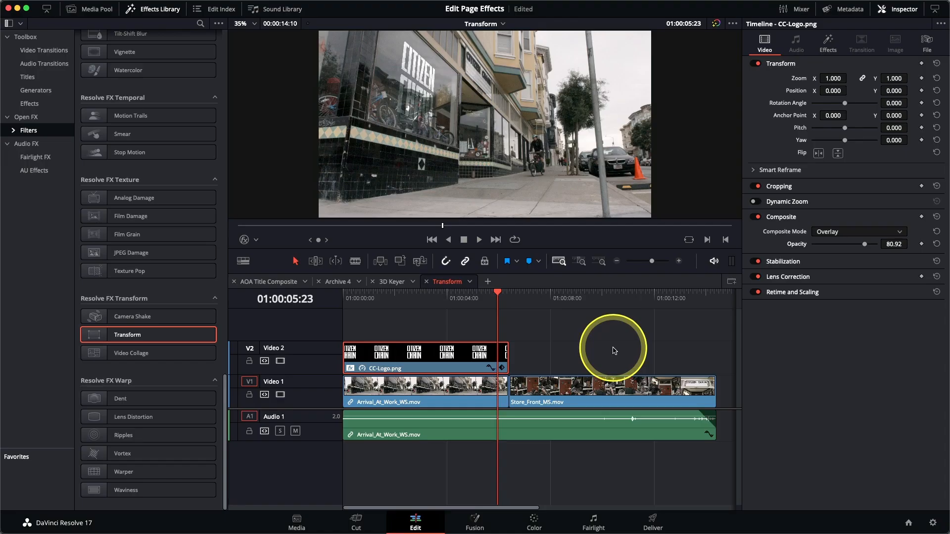
drag(495, 289, 345, 313)
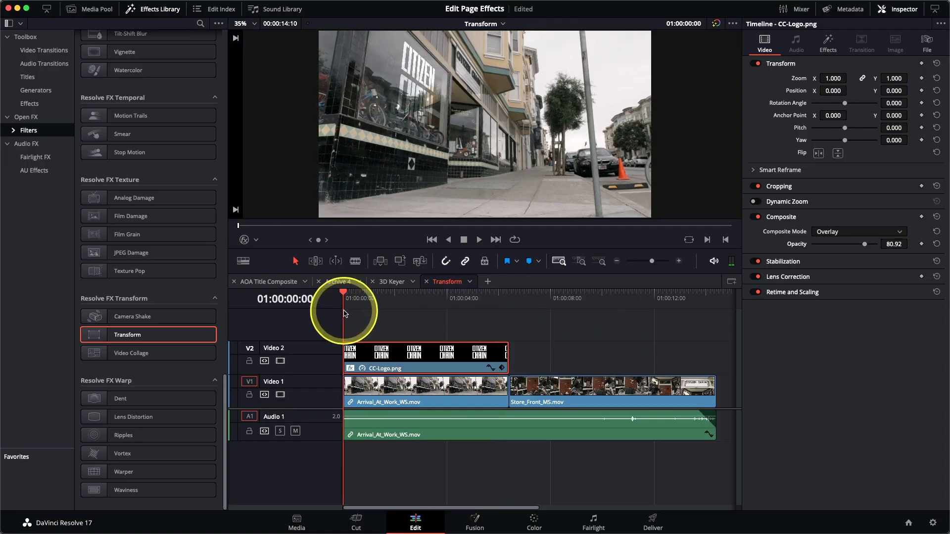
click(828, 45)
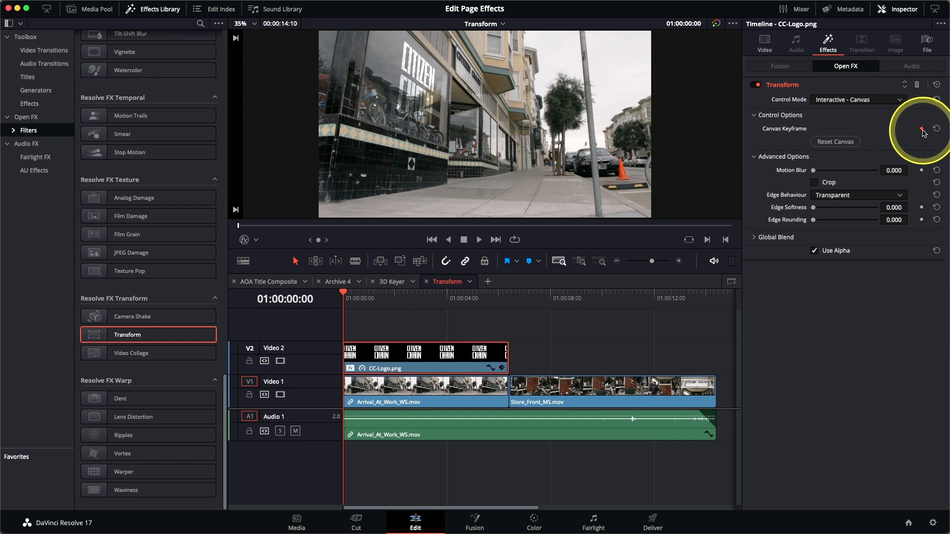
Refit the logo's canvas corners to the window at the clip's last frame, 01:00:06:09, and play the animated result from the start with the overlay hidden
key(Down)
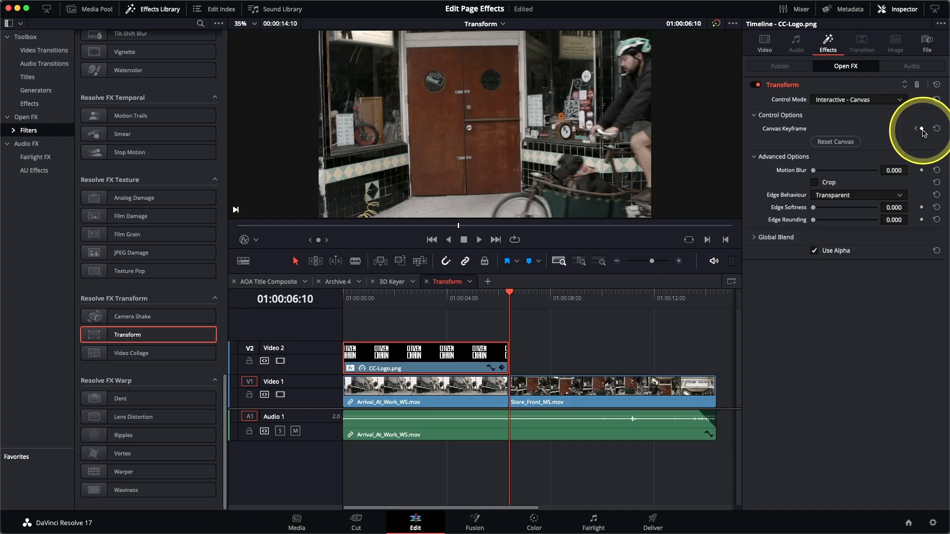
key(Left)
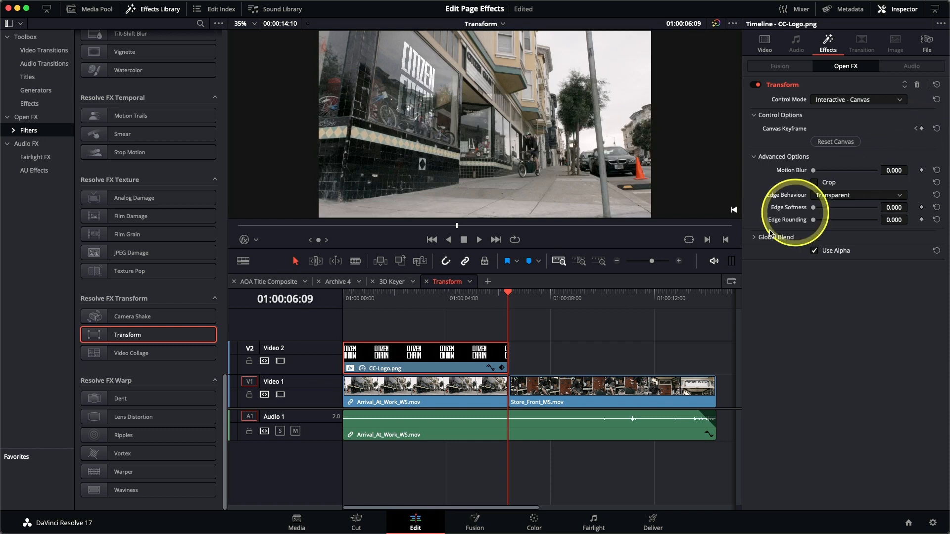
click(245, 240)
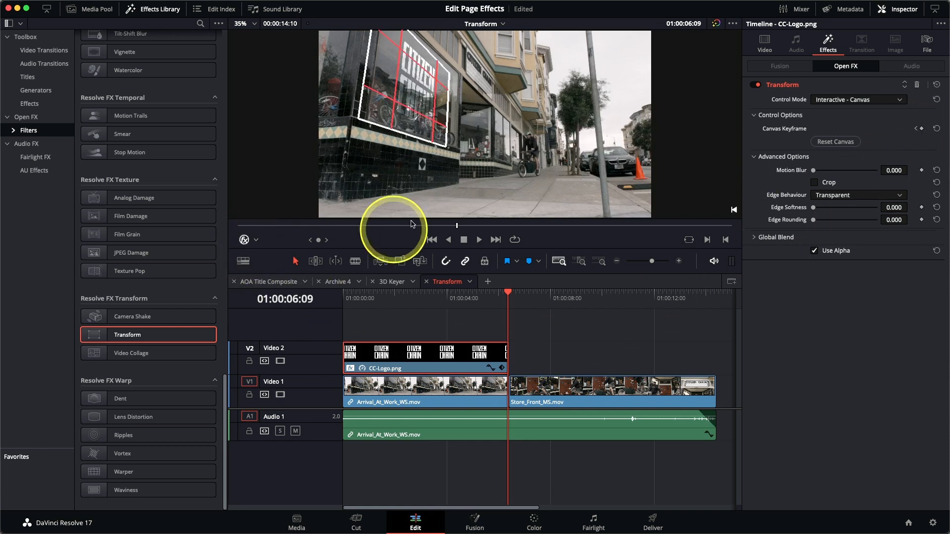
drag(448, 72, 455, 79)
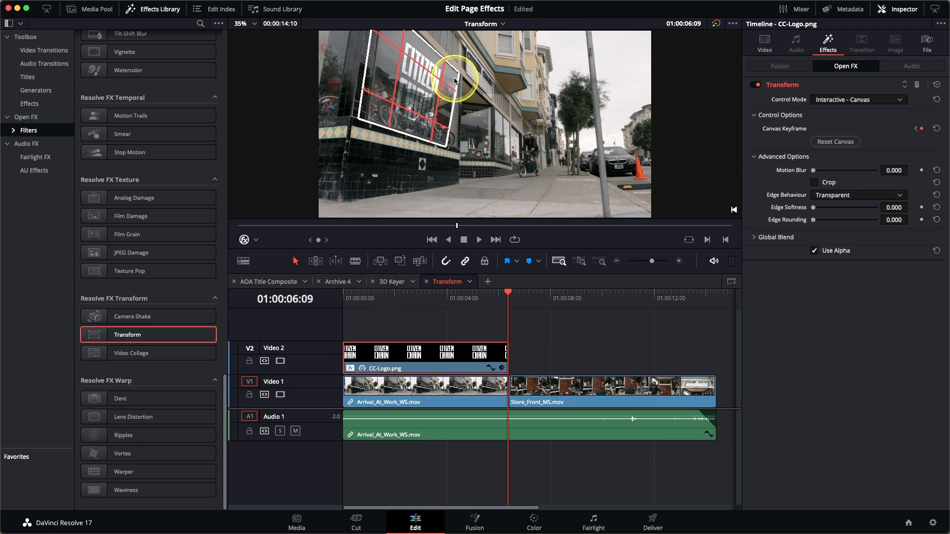
drag(445, 140, 453, 137)
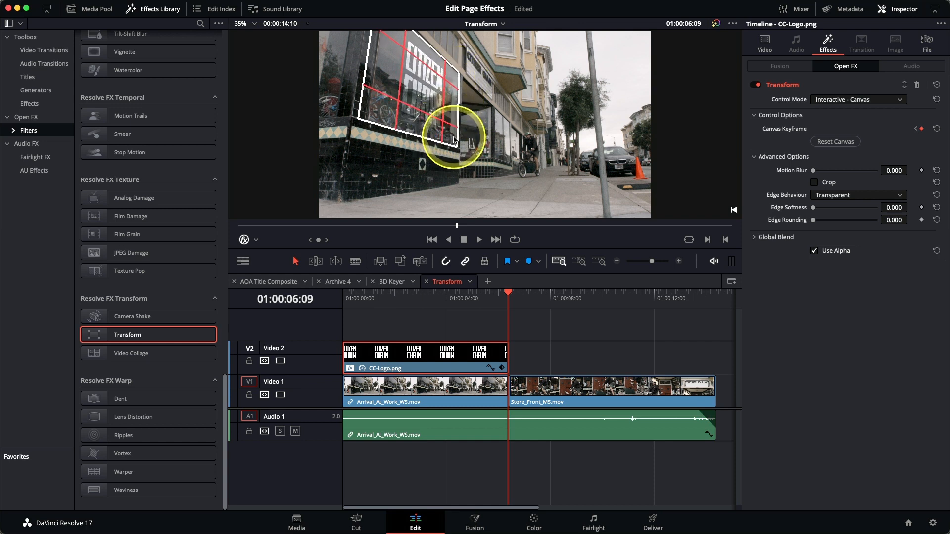
drag(380, 110, 388, 111)
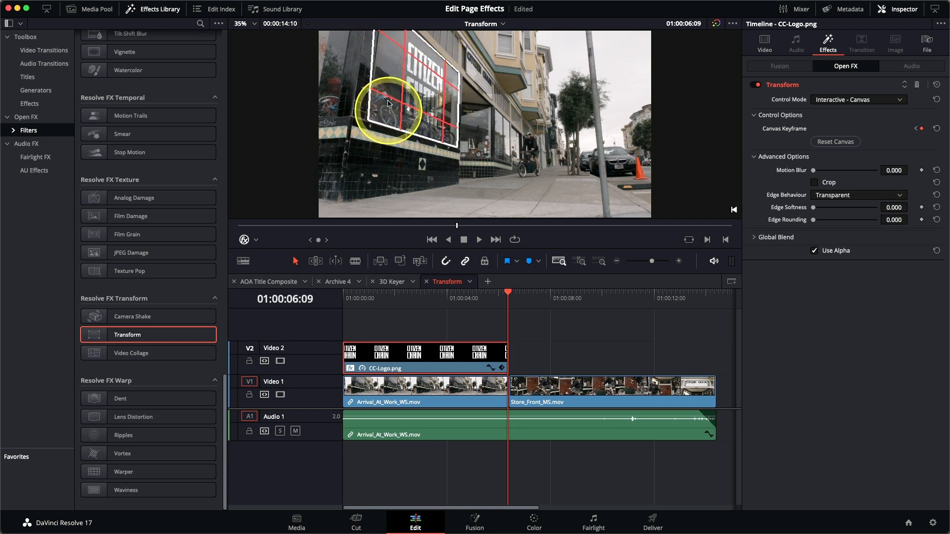
drag(394, 35, 401, 36)
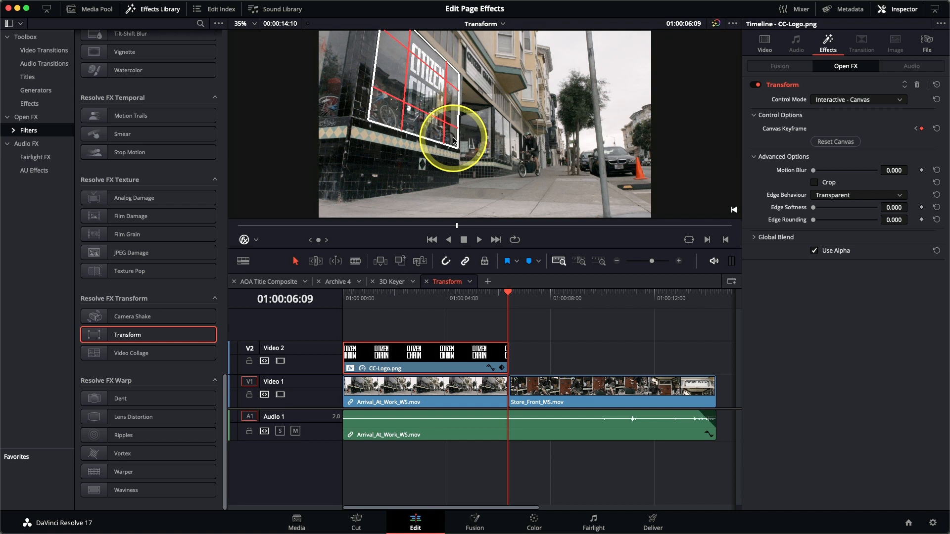
click(242, 242)
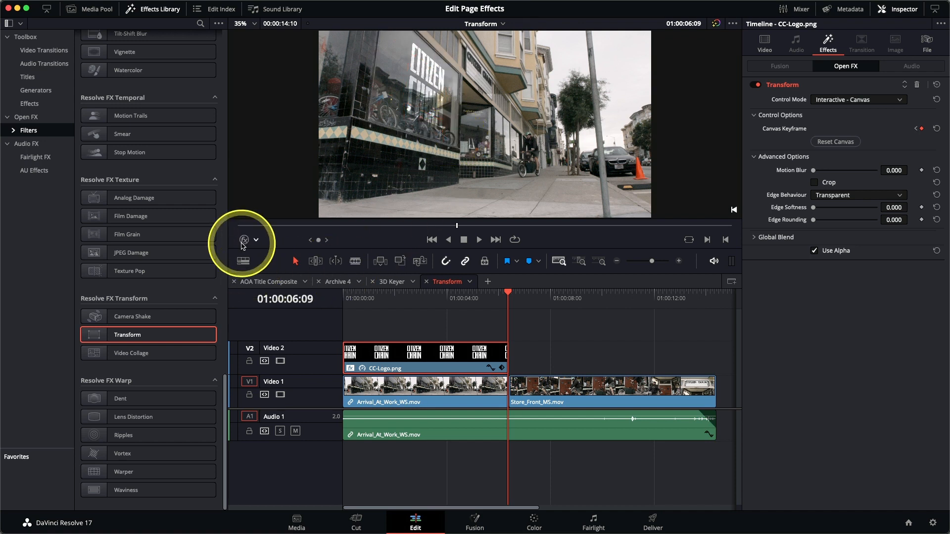
key(Home)
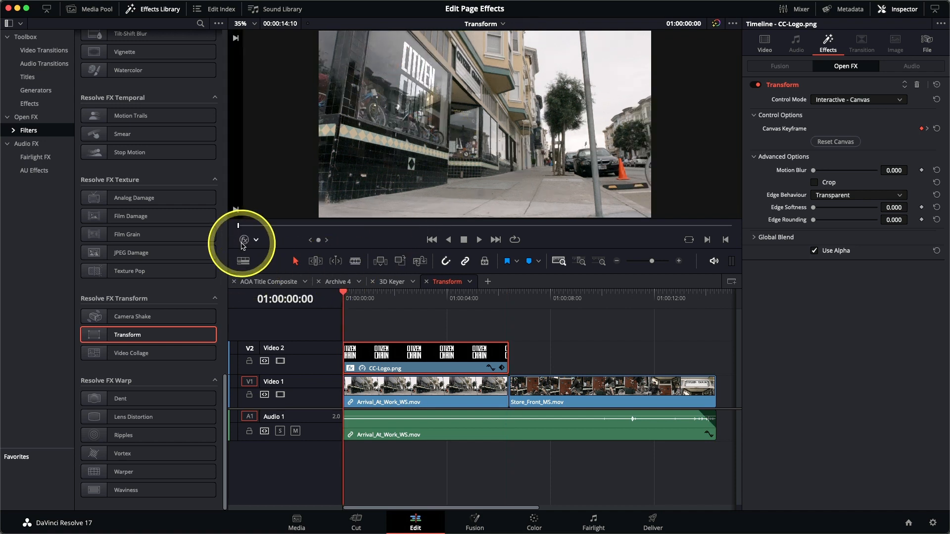
key(space)
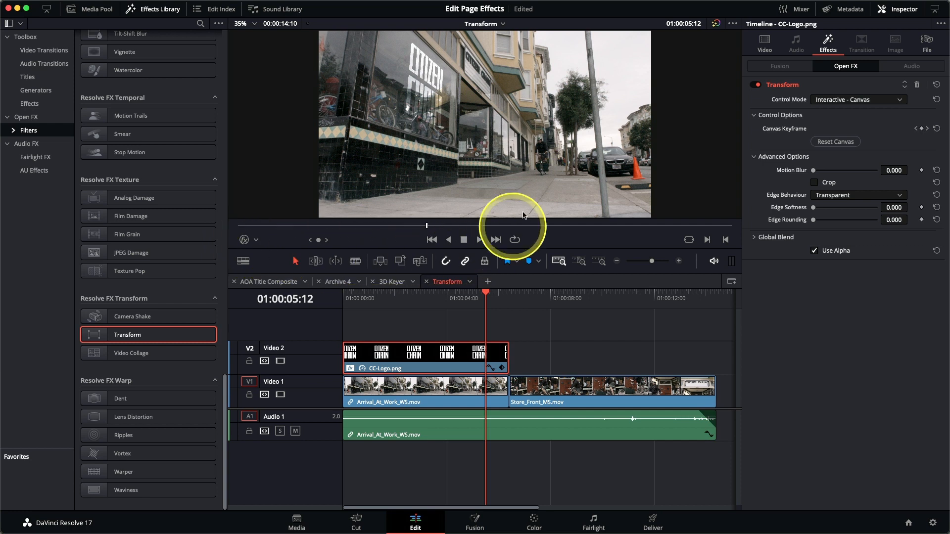
Open the Video Collage Background timeline and enable its three disabled upper video tracks one by one, previewing the layered clips
click(498, 24)
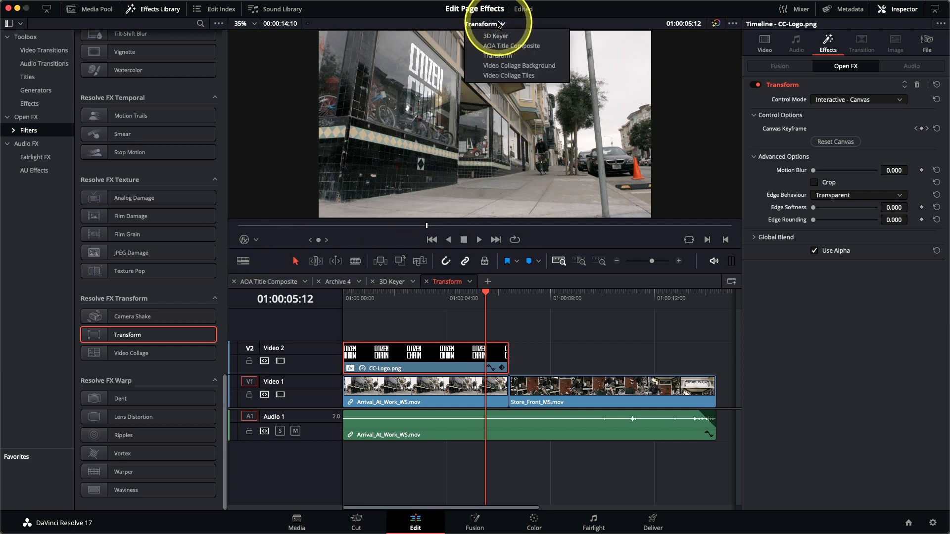
click(511, 66)
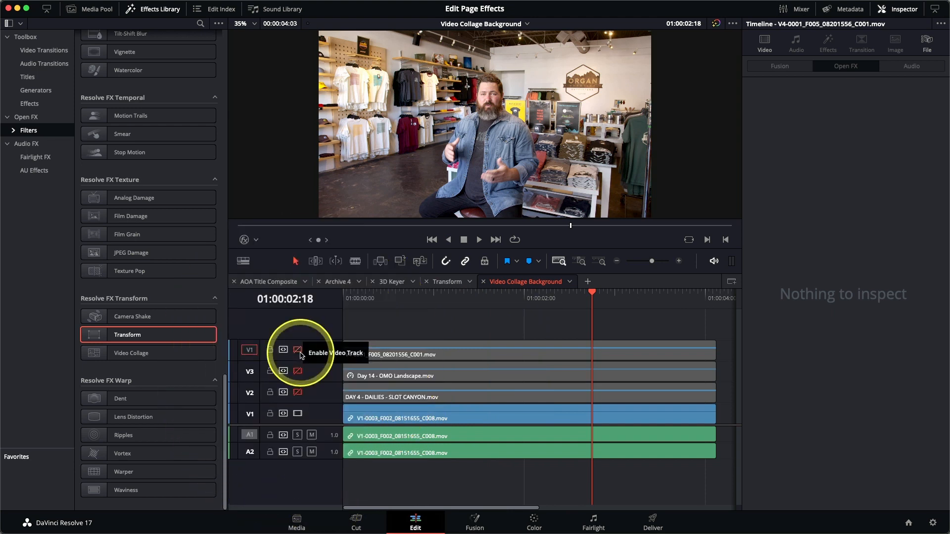
drag(490, 298, 421, 310)
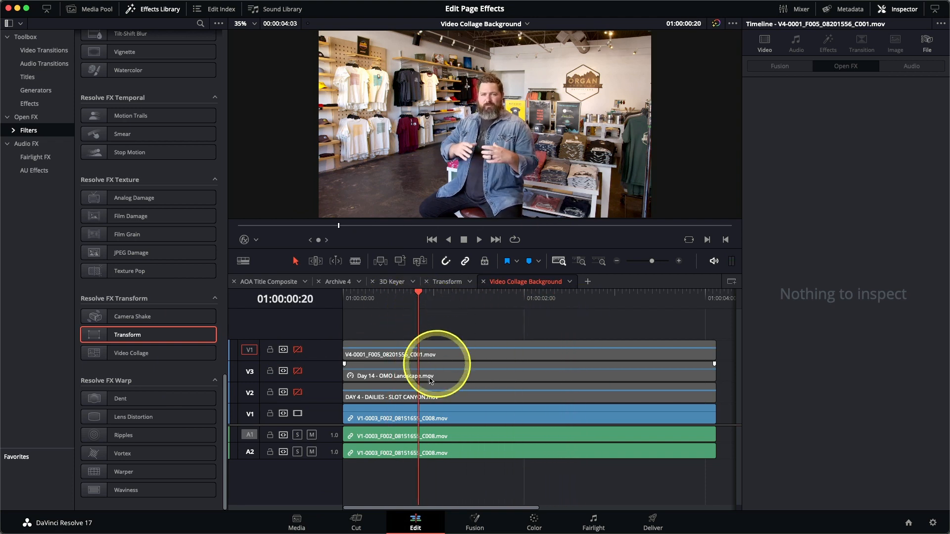
click(298, 394)
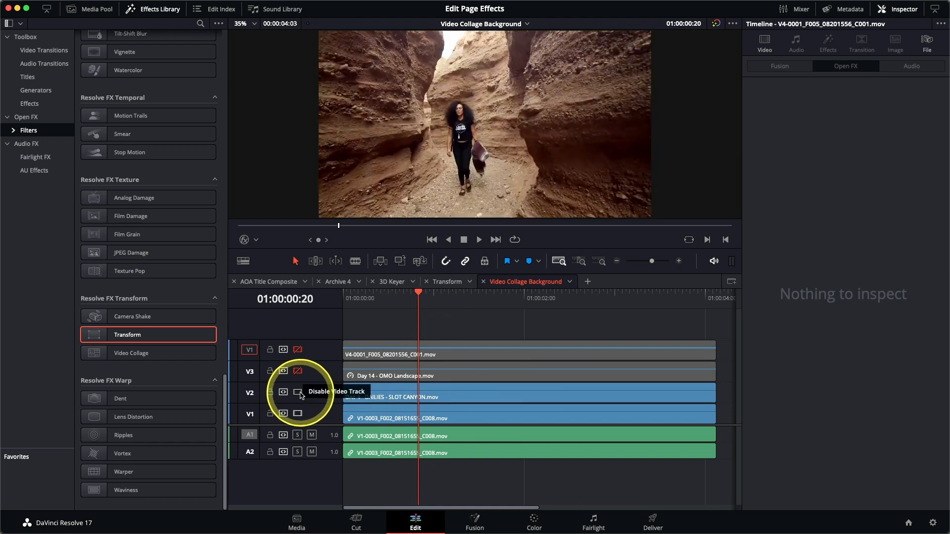
drag(376, 297, 399, 296)
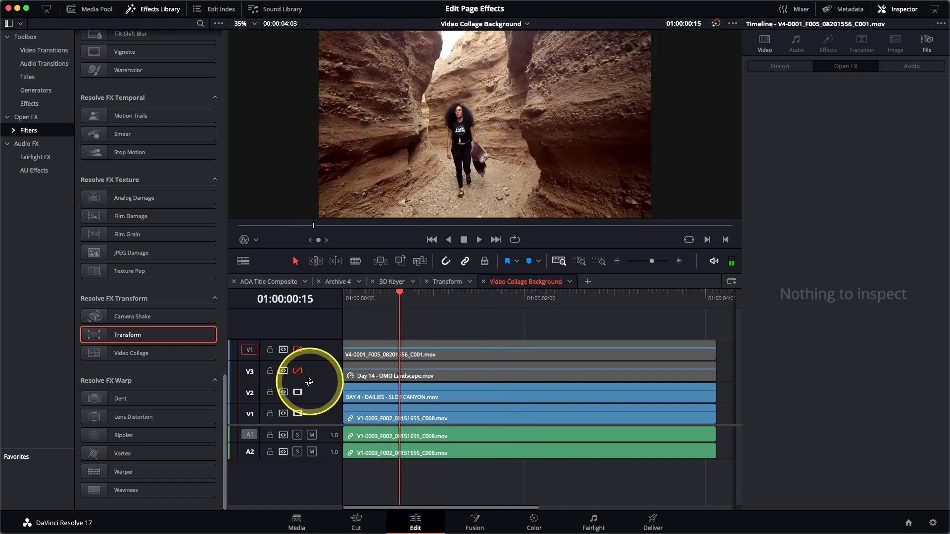
click(298, 372)
mouse_move(400, 296)
mouse_down()
mouse_move(575, 297)
mouse_move(407, 303)
mouse_up()
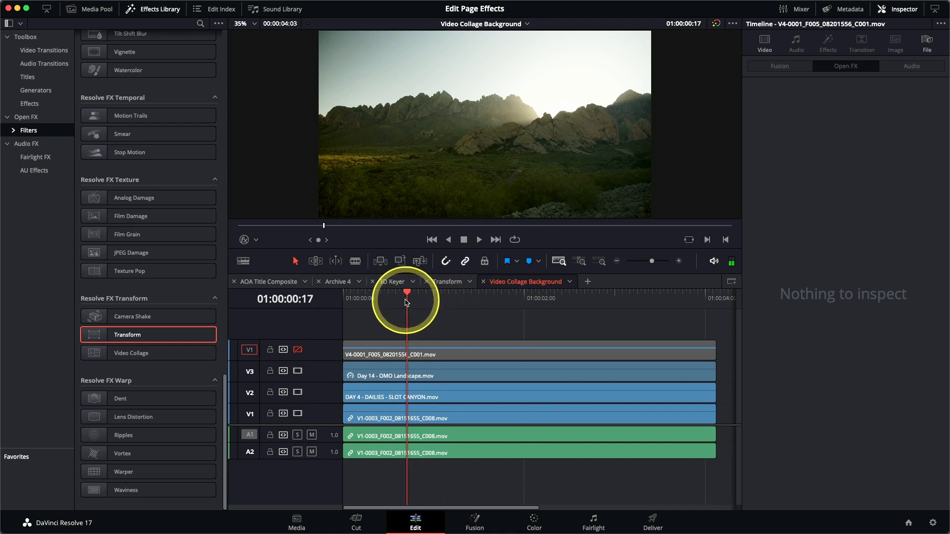
click(298, 350)
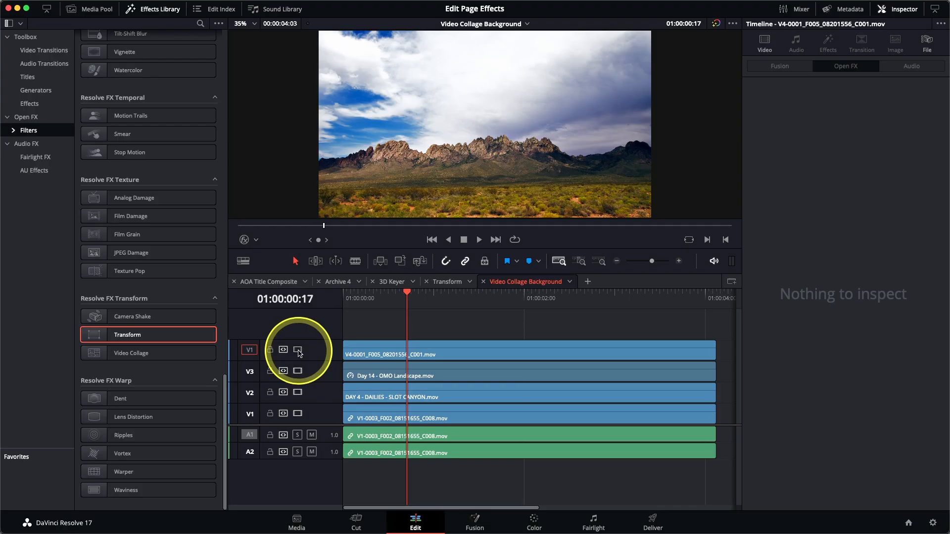
Apply the Video Collage effect to the V4-0001_F005_08201556_C001.mov clip on the top video track and show its effect settings
click(422, 357)
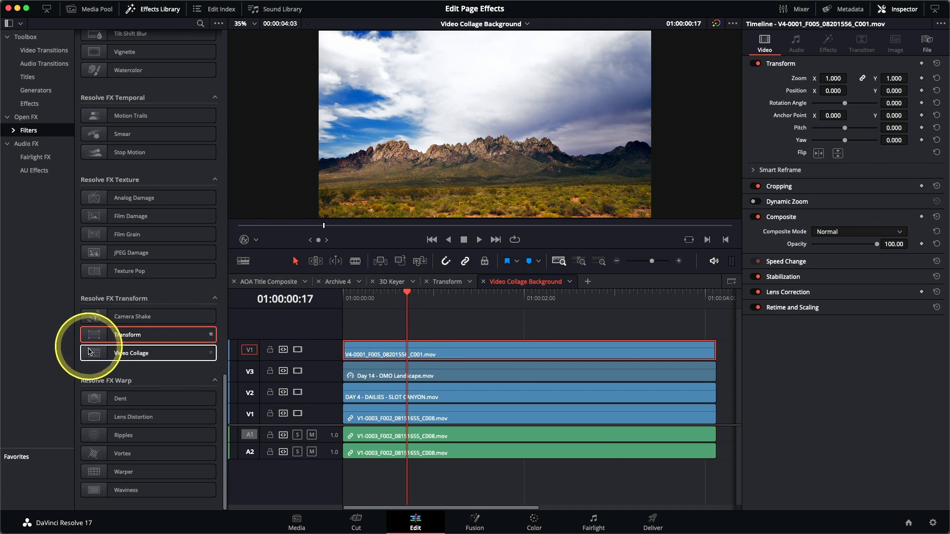
click(109, 362)
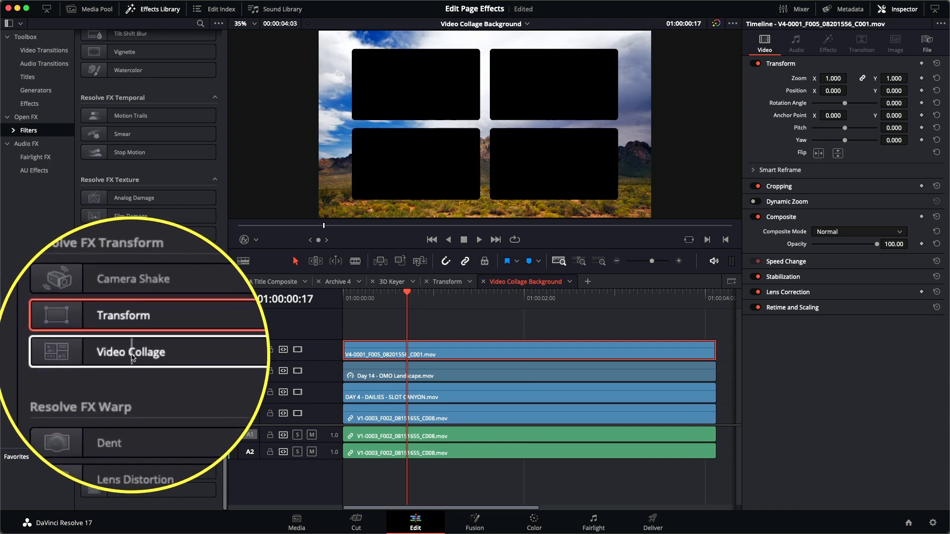
double_click(132, 354)
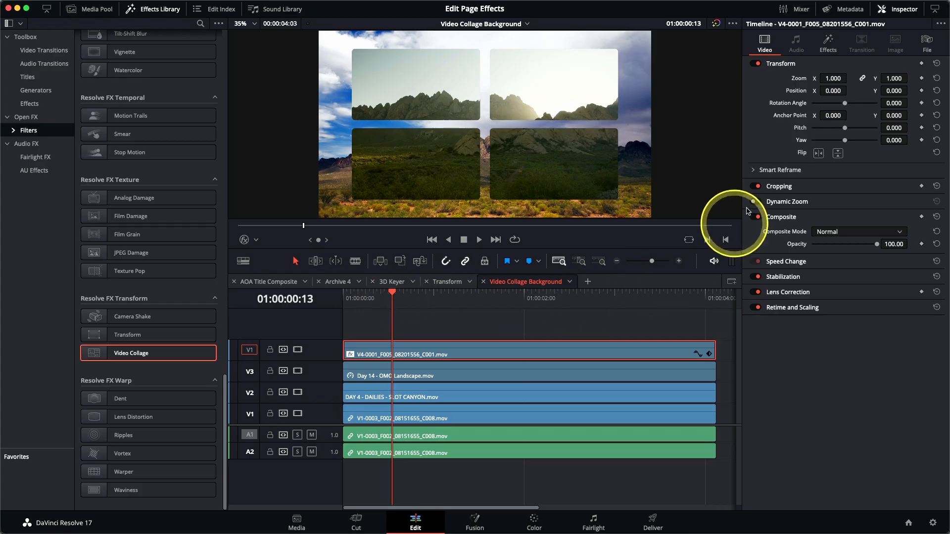
click(829, 44)
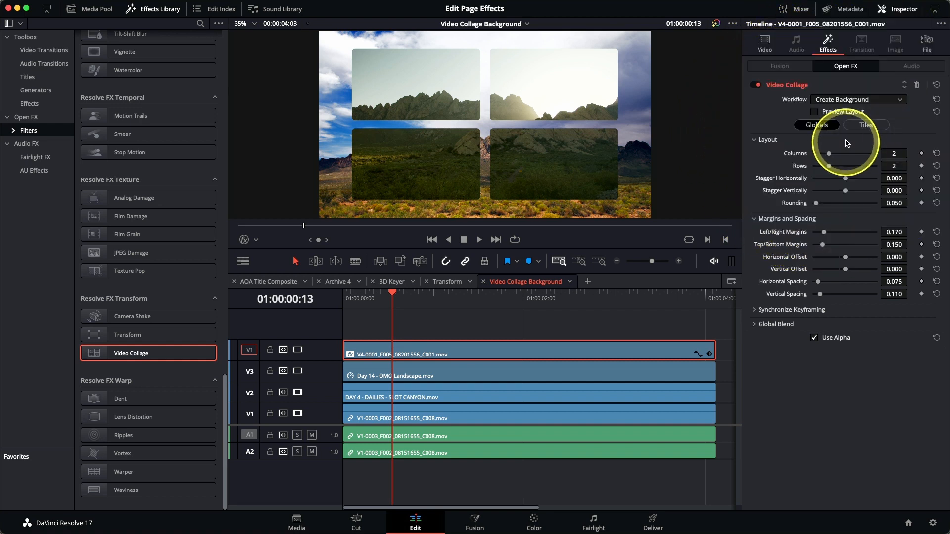
Turn on the collage's Preview Layout and try a grid of 4 columns and 4 rows before resetting it to 2 by 2
click(835, 113)
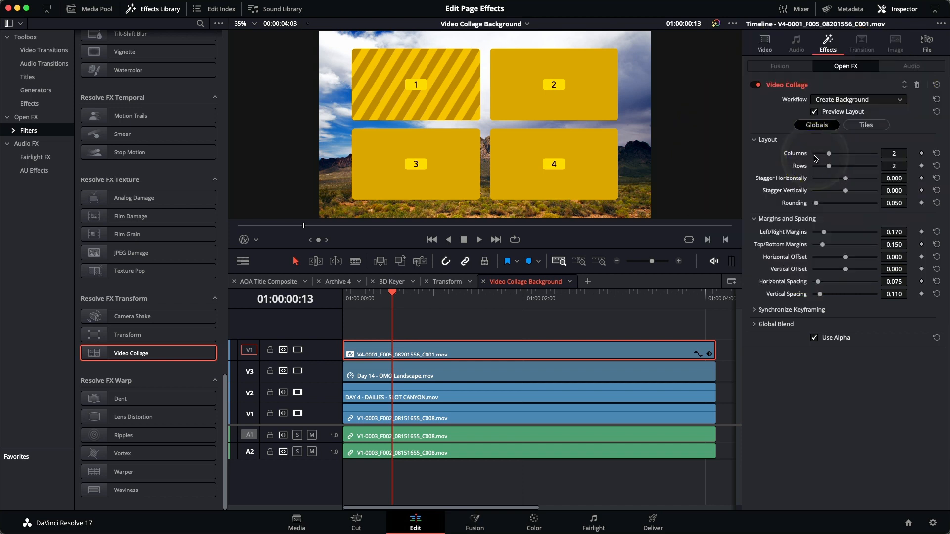
drag(829, 153, 861, 166)
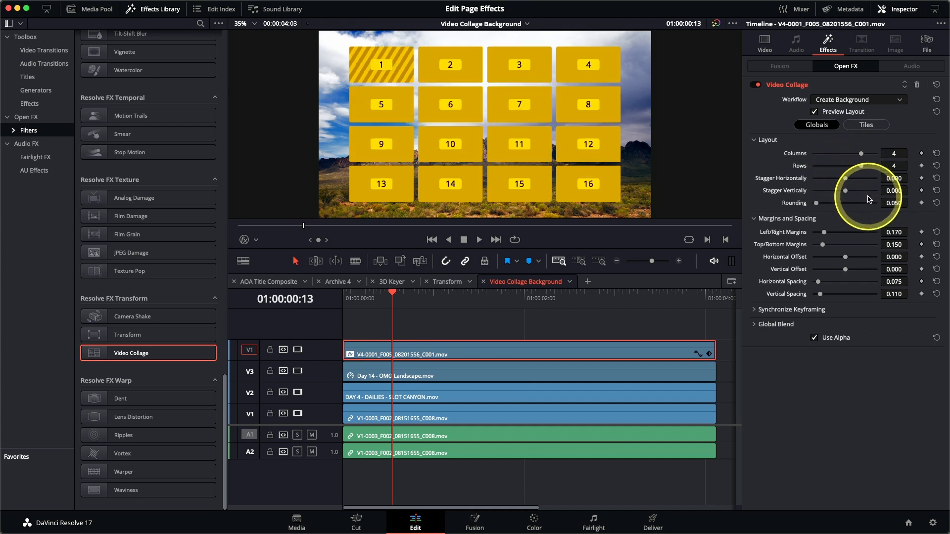
click(937, 154)
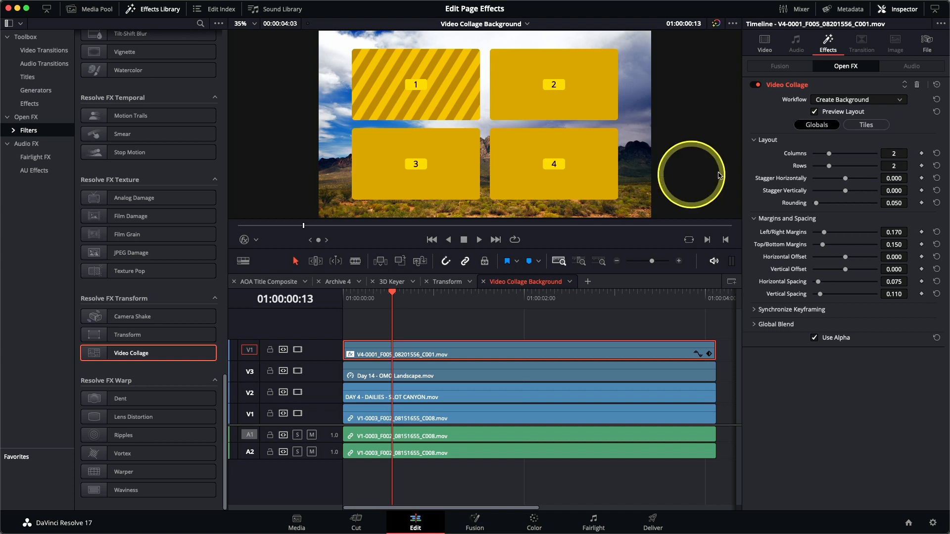
Make Tile 4 the active tile, enable Manual Tile Management and delete that tile
click(872, 126)
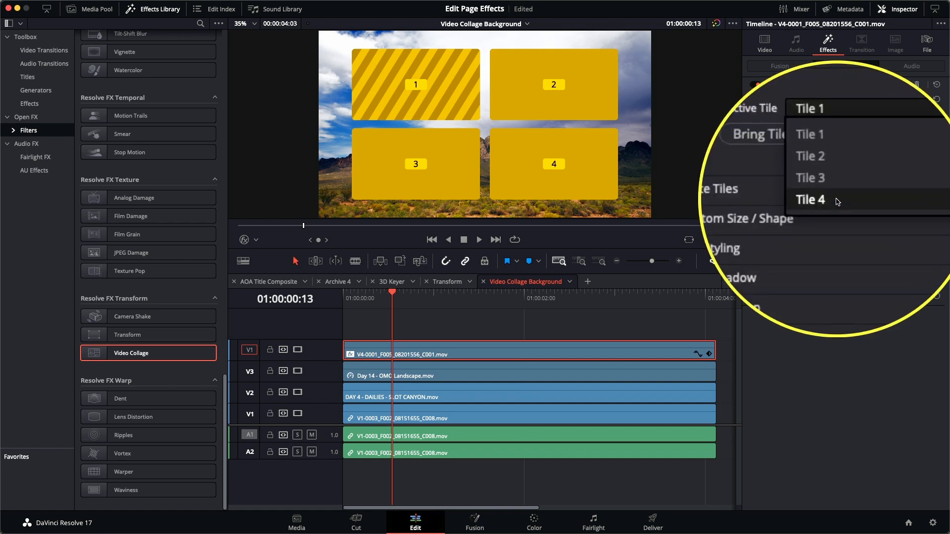
click(824, 199)
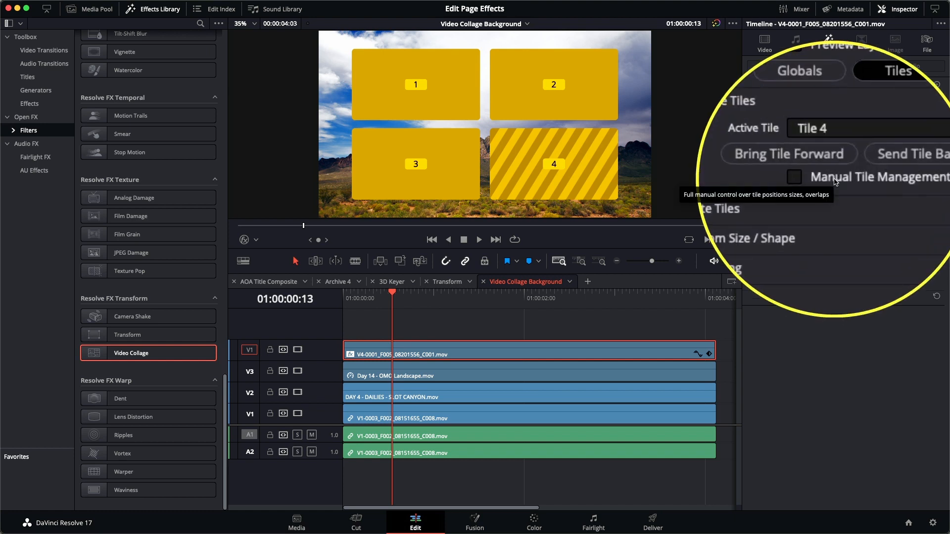
click(835, 180)
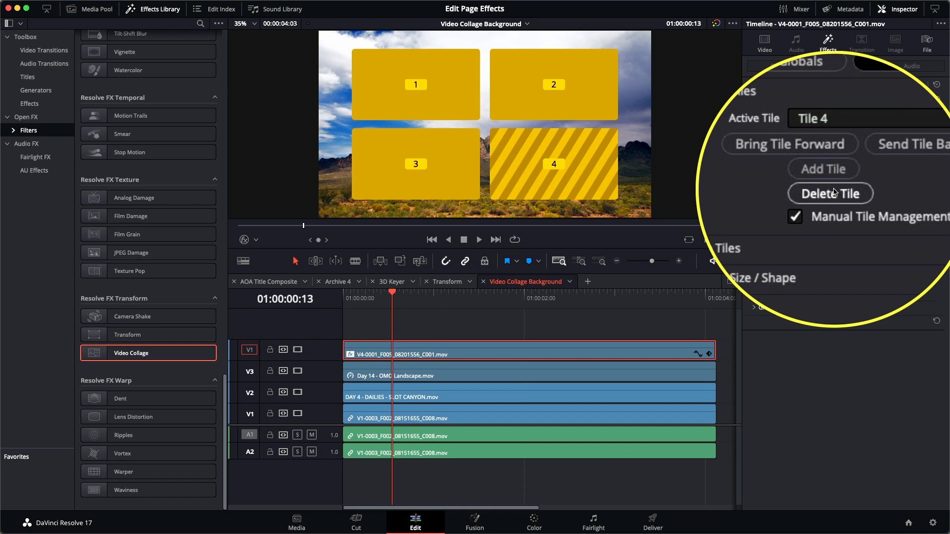
click(832, 191)
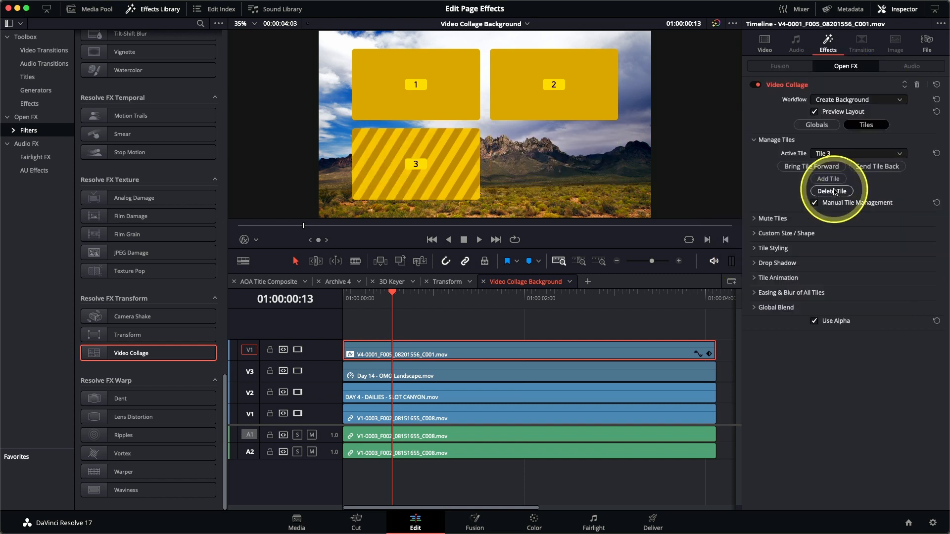
Make Tile 2 active and stretch it over both rows by setting its End Row to 2
click(832, 158)
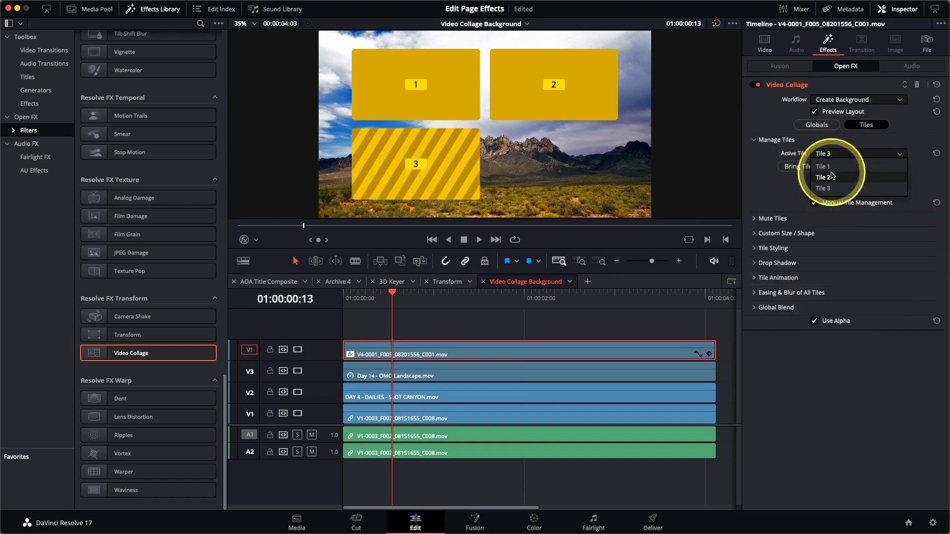
click(832, 177)
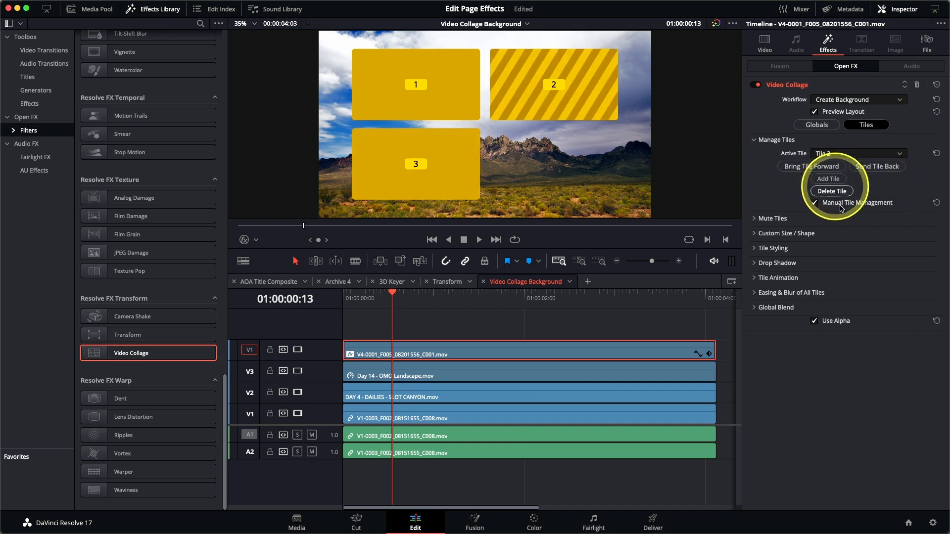
click(756, 236)
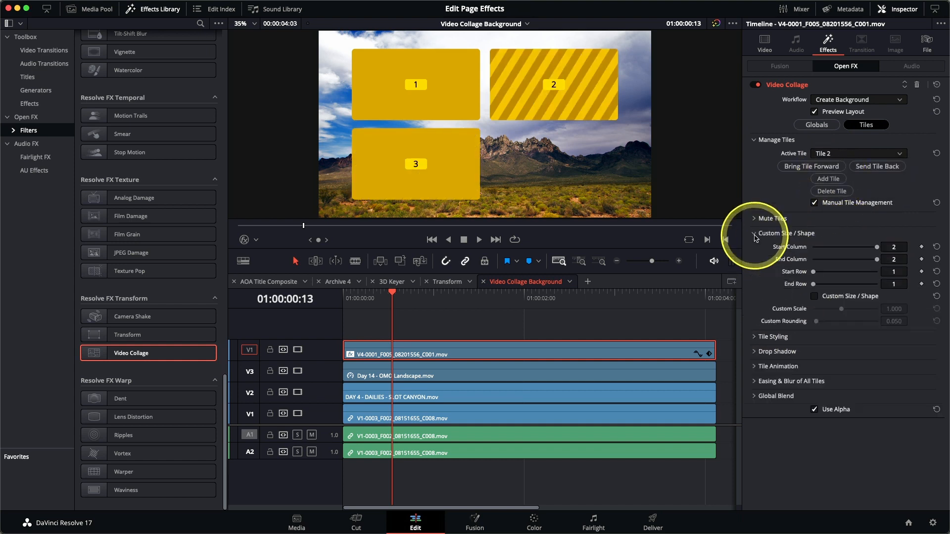
click(843, 285)
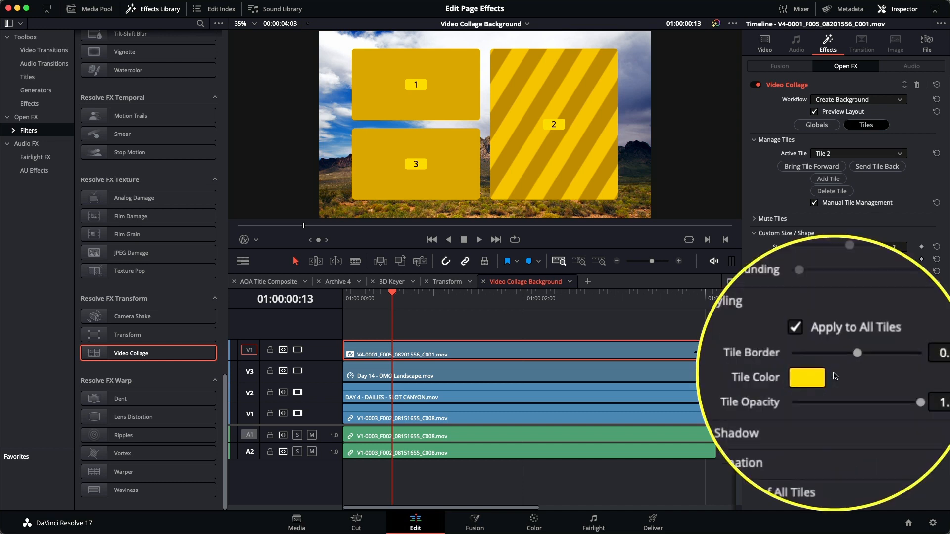
Give all tiles a Tile Border of 0.025 and a light green Tile Color
drag(845, 365, 847, 366)
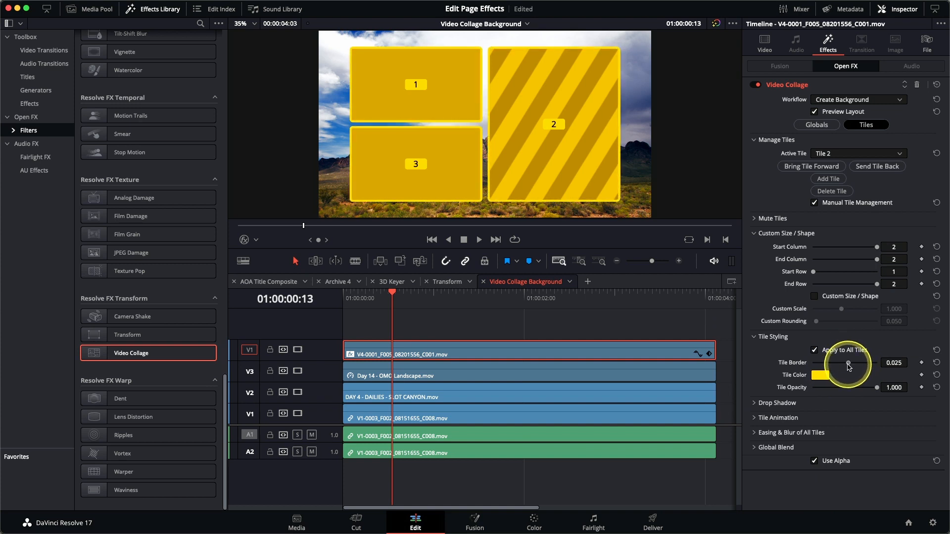
click(823, 378)
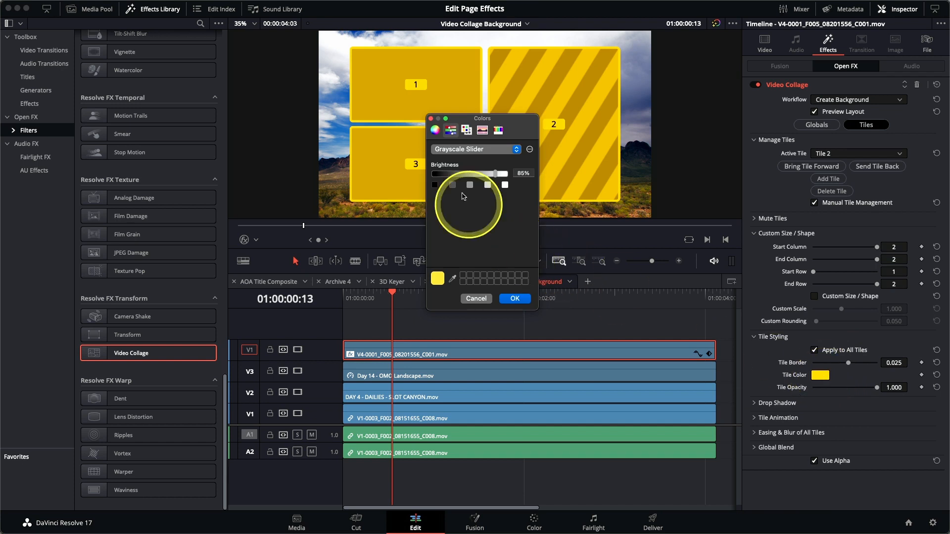
click(435, 131)
drag(491, 179, 481, 166)
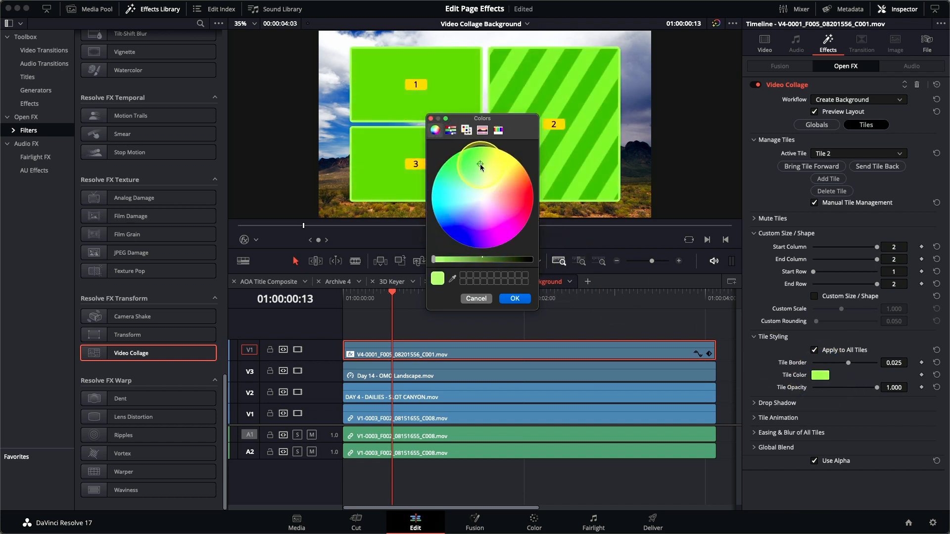
click(514, 299)
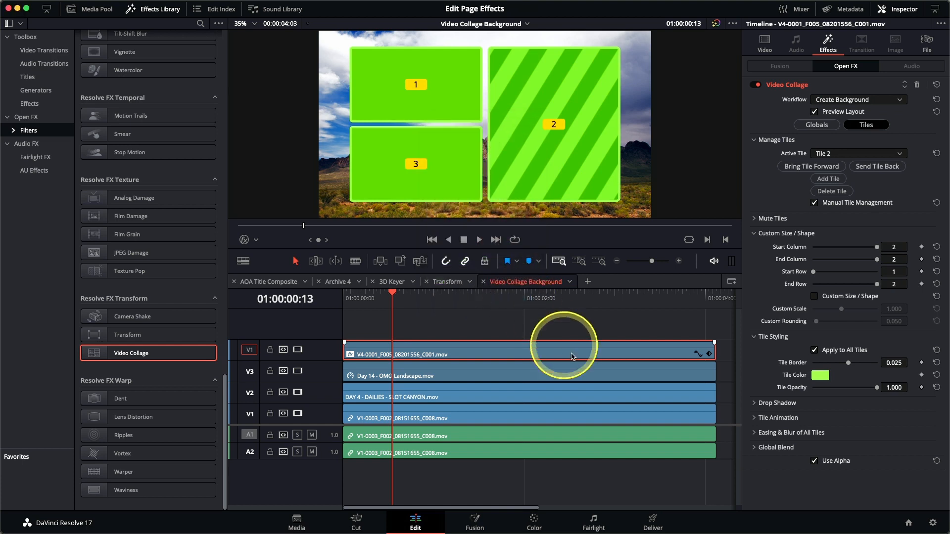
Add a drop shadow to all tiles with Strength 0.581, Drop Angle 74.0, Drop Distance 0.033 and Blur 0.496
click(759, 403)
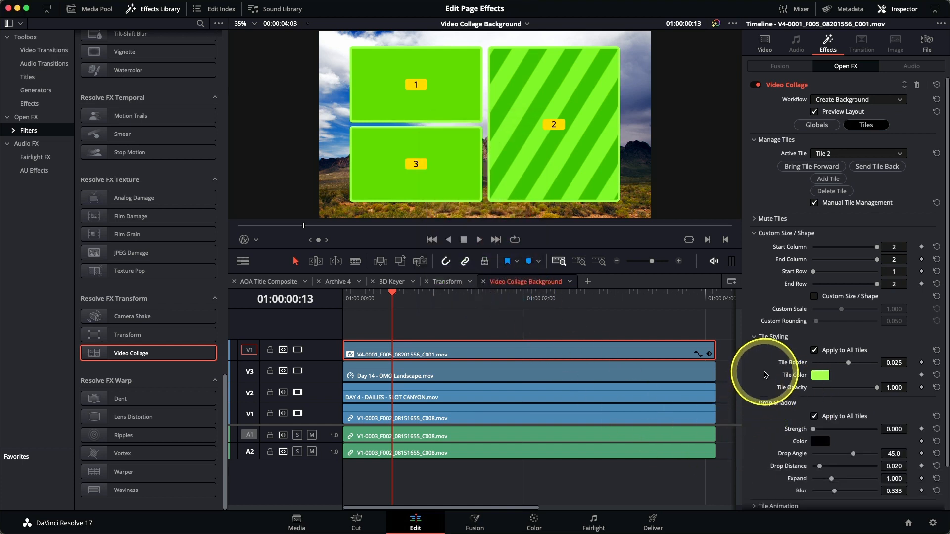
scroll(764, 374, down, 2)
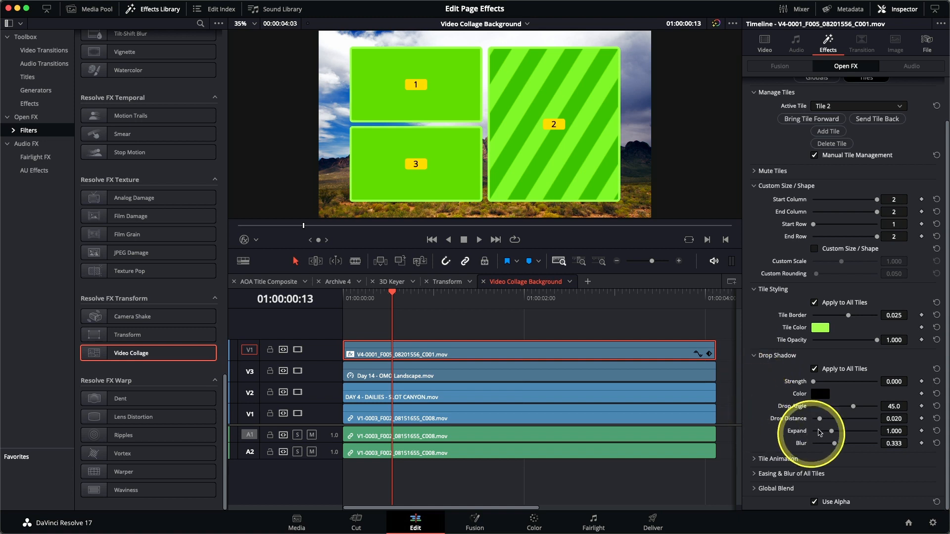
drag(814, 382, 850, 385)
drag(820, 418, 857, 408)
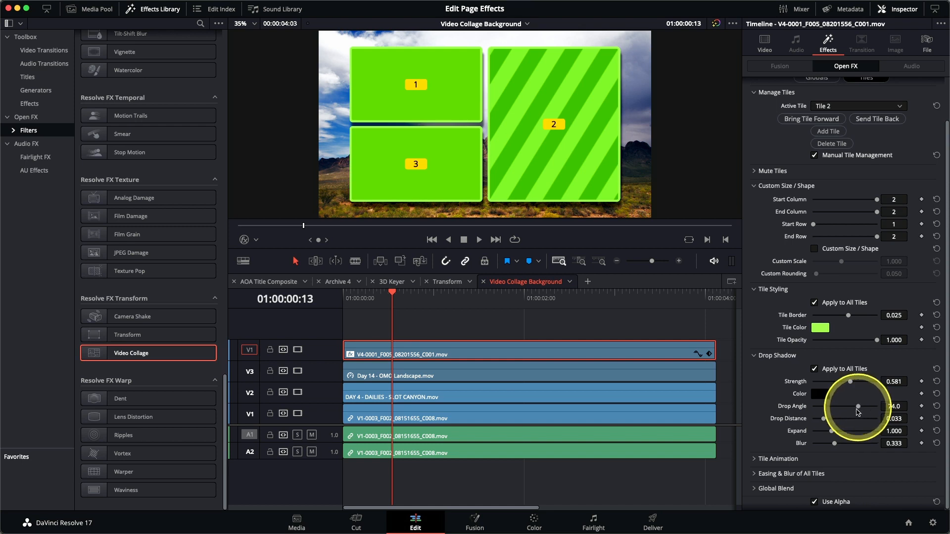
drag(835, 446, 840, 446)
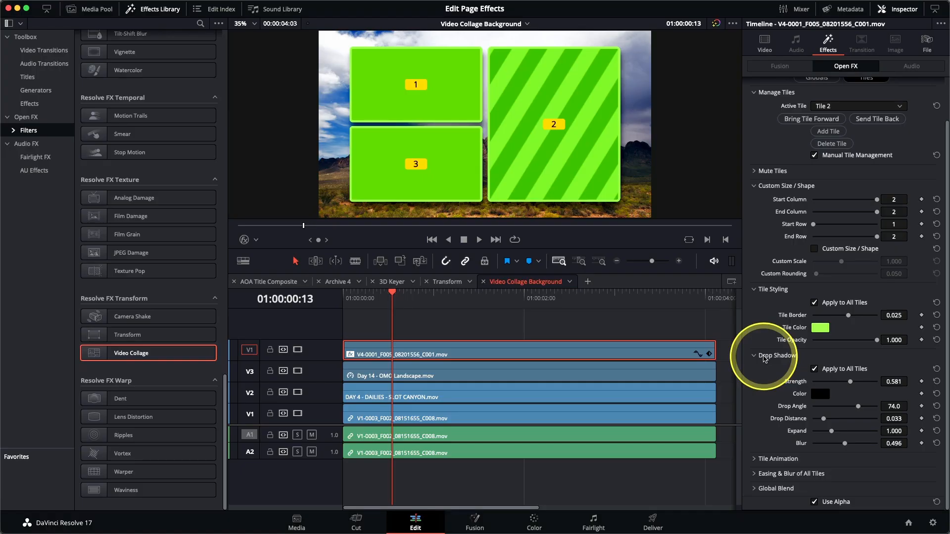
click(759, 355)
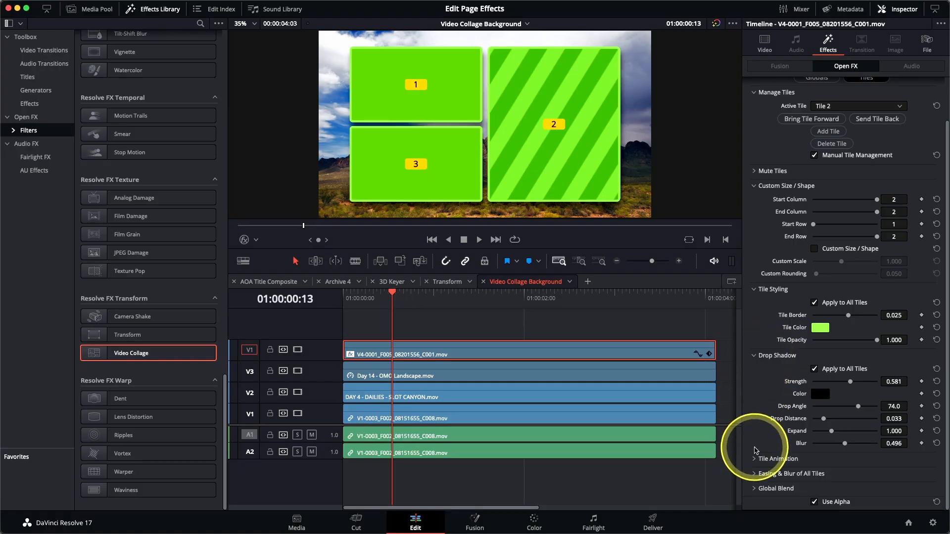
Set the tile animation to Intro Only with Fade and a Duration of 23, and preview it from the timeline's start
scroll(765, 427, down, 5)
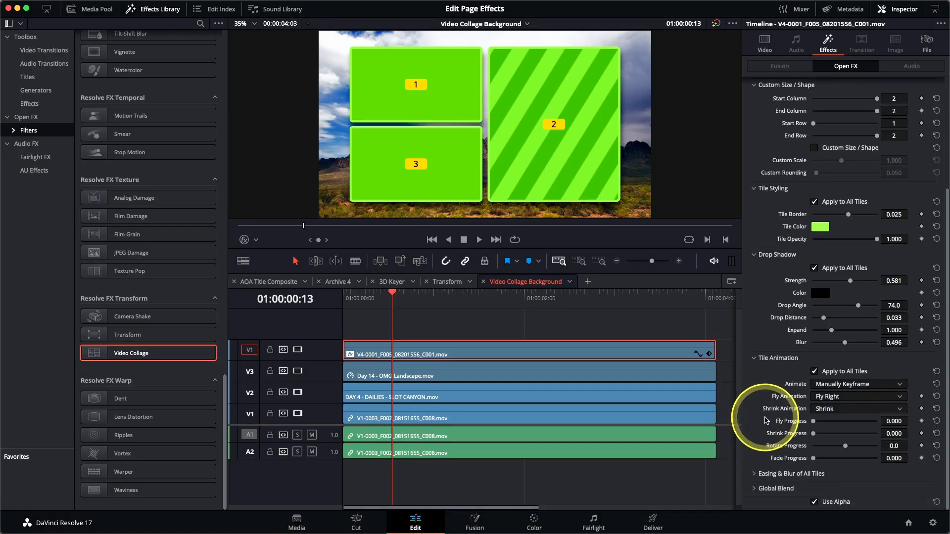
click(846, 389)
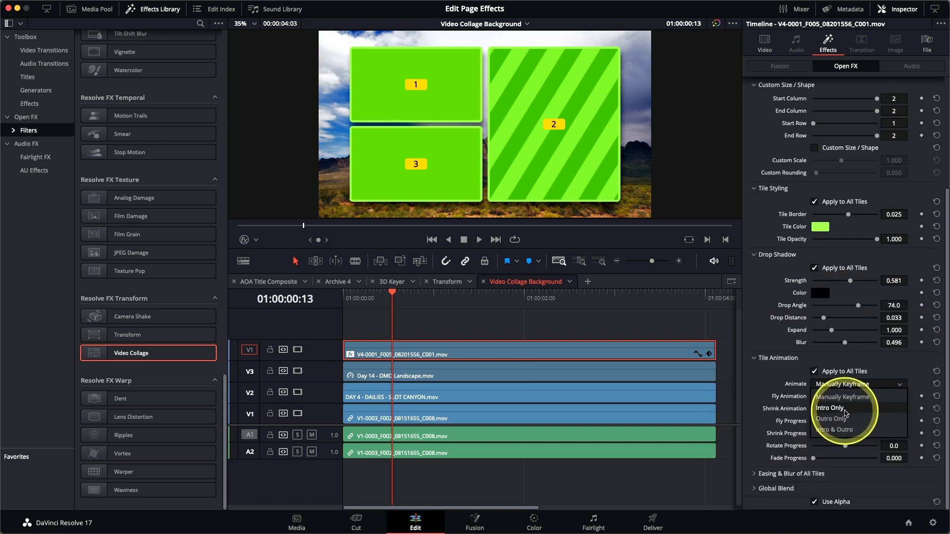
click(845, 409)
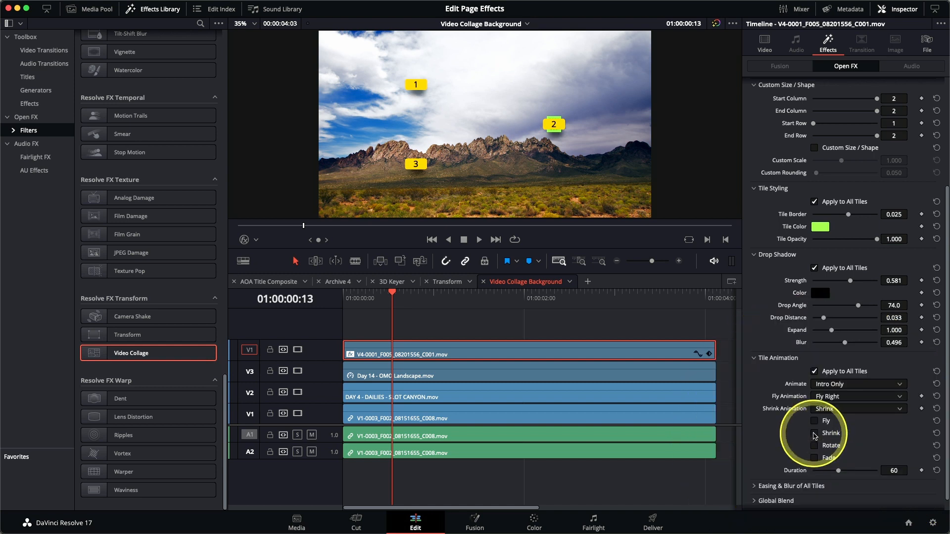
click(814, 435)
click(815, 459)
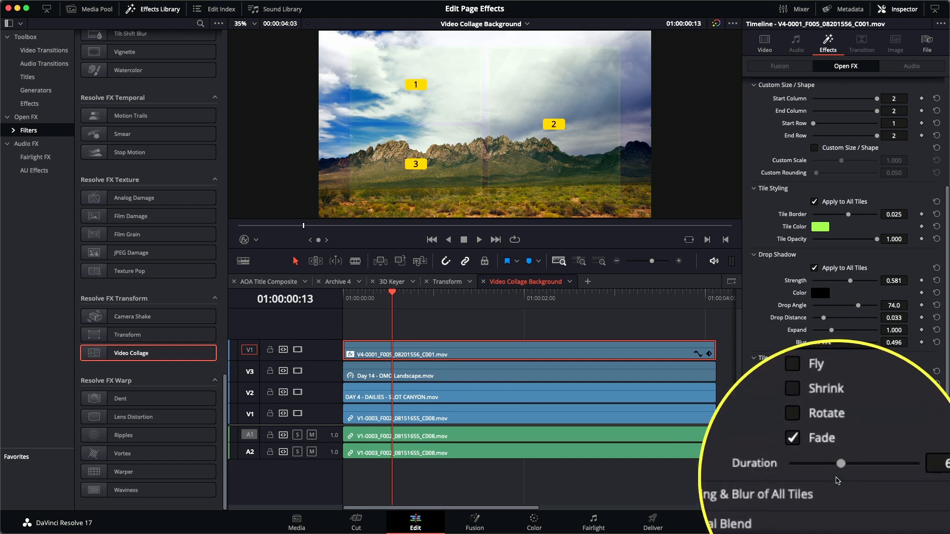
drag(839, 474, 824, 479)
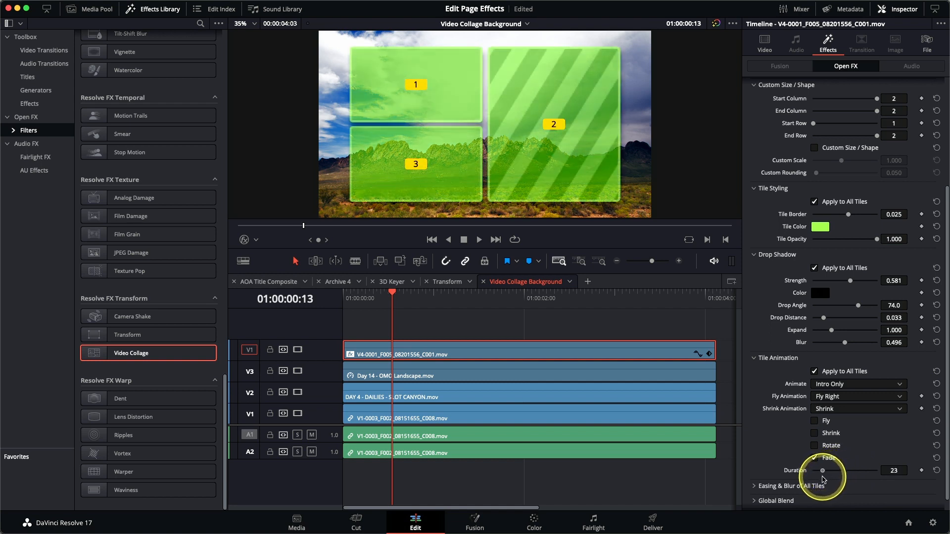
drag(391, 307, 344, 309)
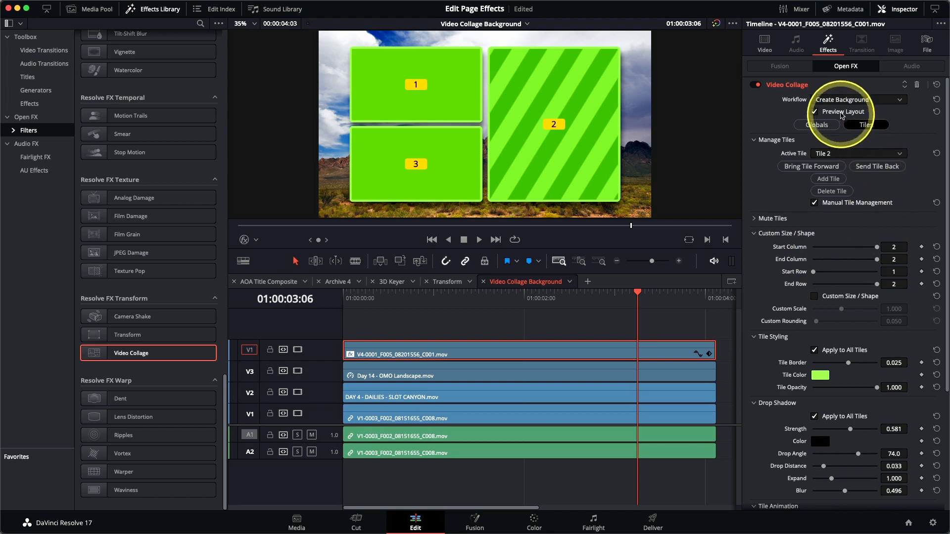
Turn off Preview Layout and fit the Day 14 - OMO Landscape clip into tile 1 with Zoom 0.412 and Position -402.857, 228.571
click(841, 114)
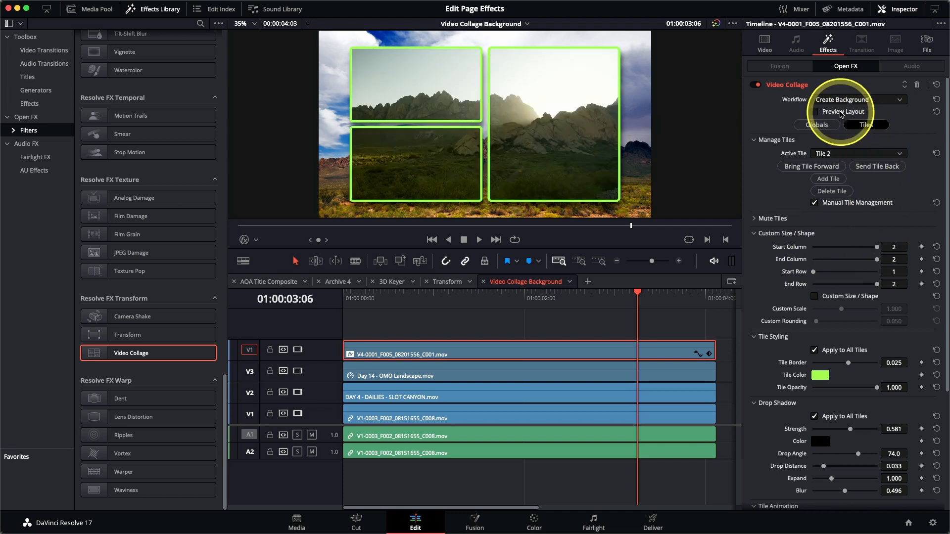
click(511, 370)
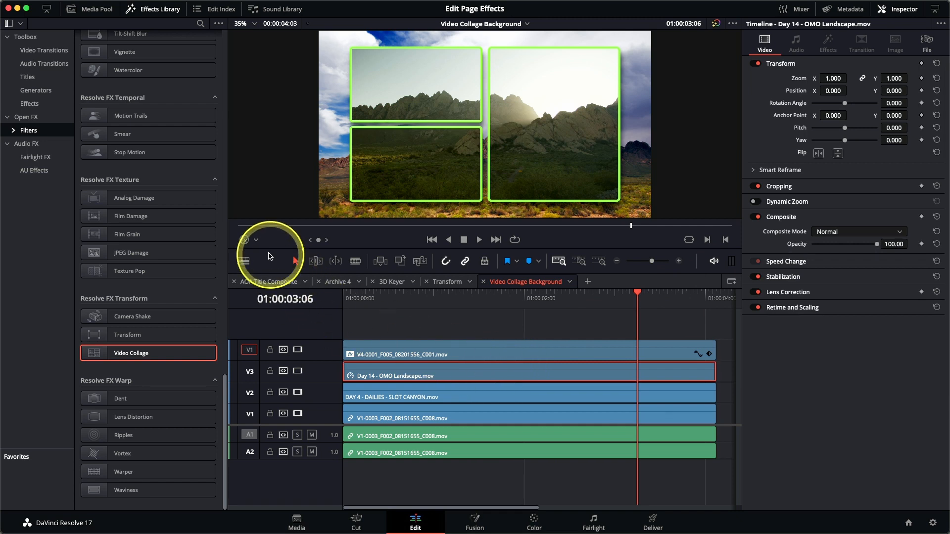
click(256, 239)
click(258, 256)
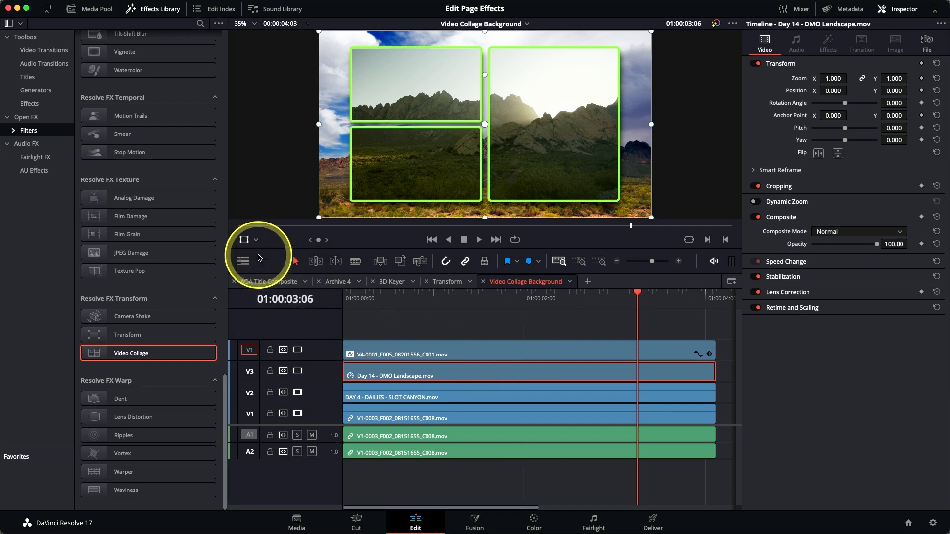
drag(318, 33, 386, 91)
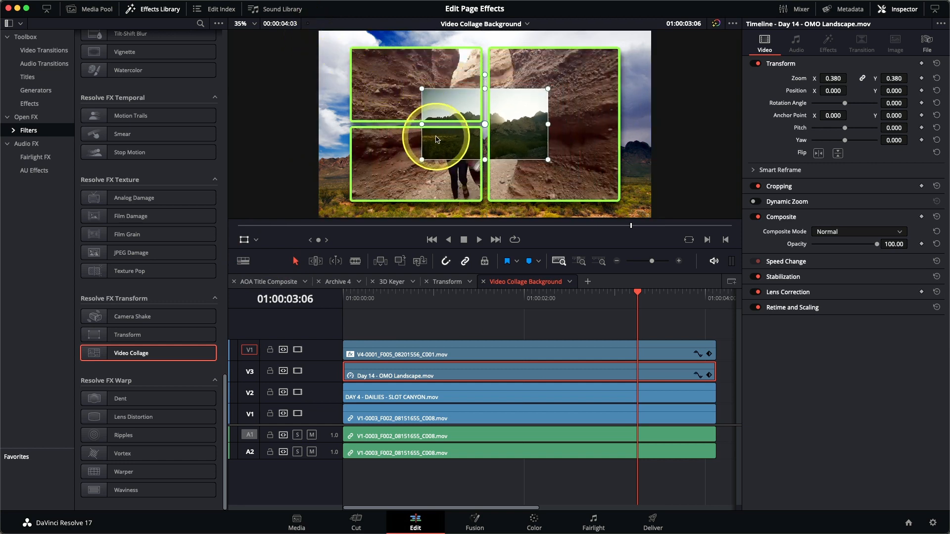
drag(437, 140, 392, 109)
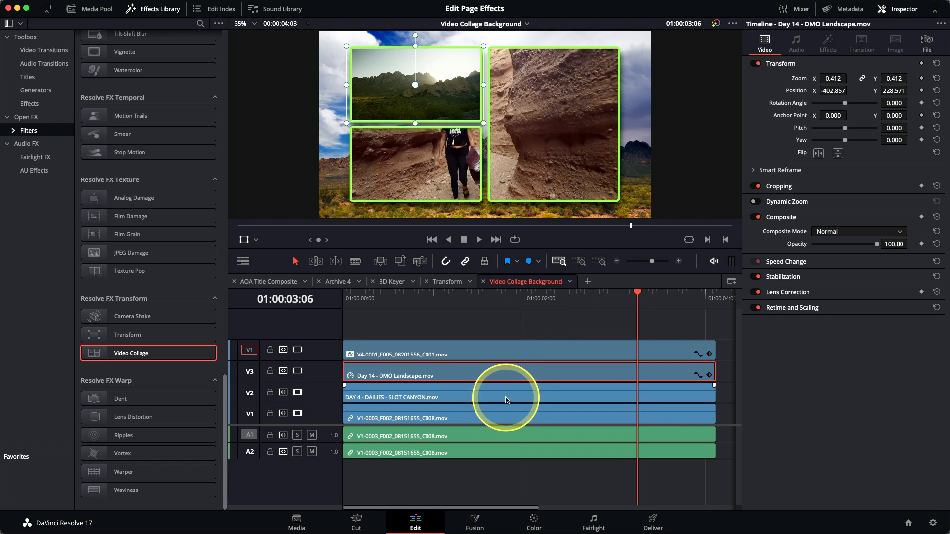
Scale and position the DAY 4 - DAILIES - SLOT CANYON clip over the lower-left tile with Zoom 0.550 and Position -314.286, -177.143
click(507, 400)
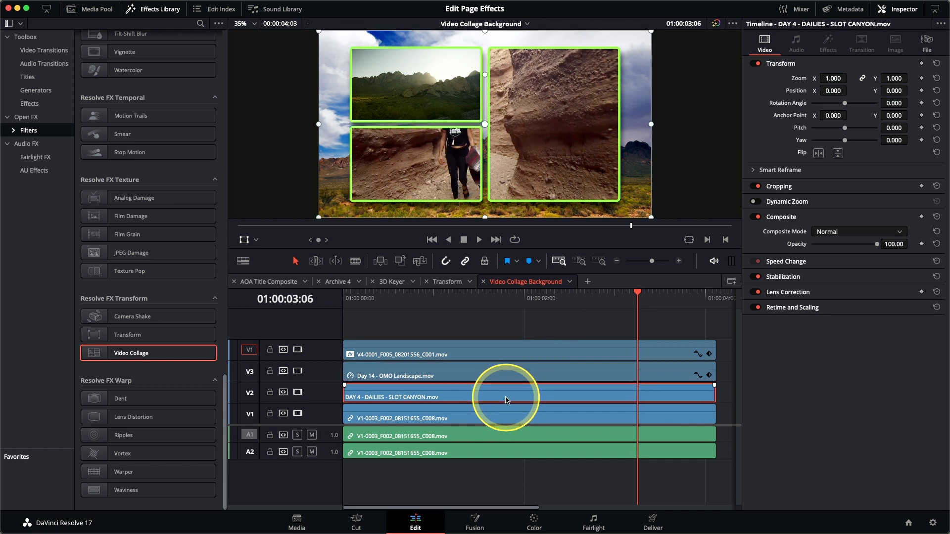
drag(648, 218, 498, 179)
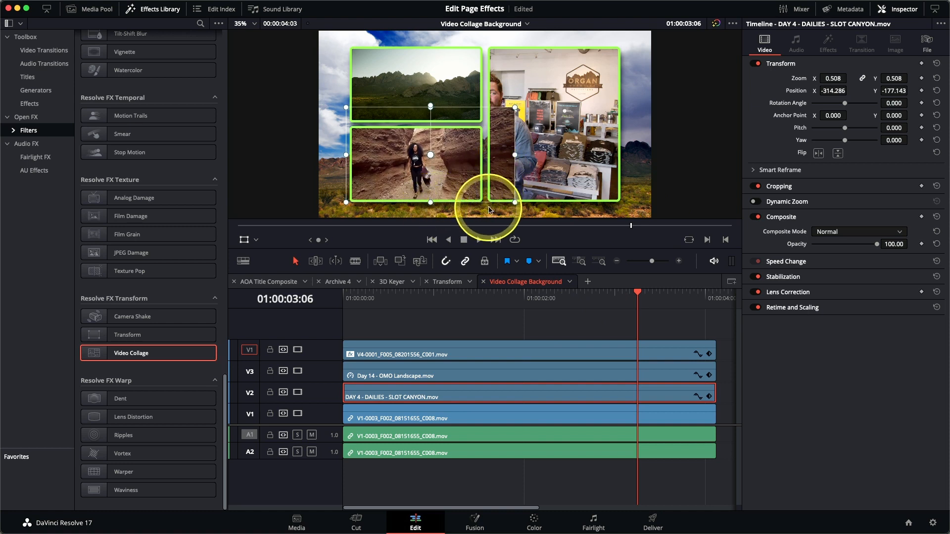
drag(515, 202, 522, 211)
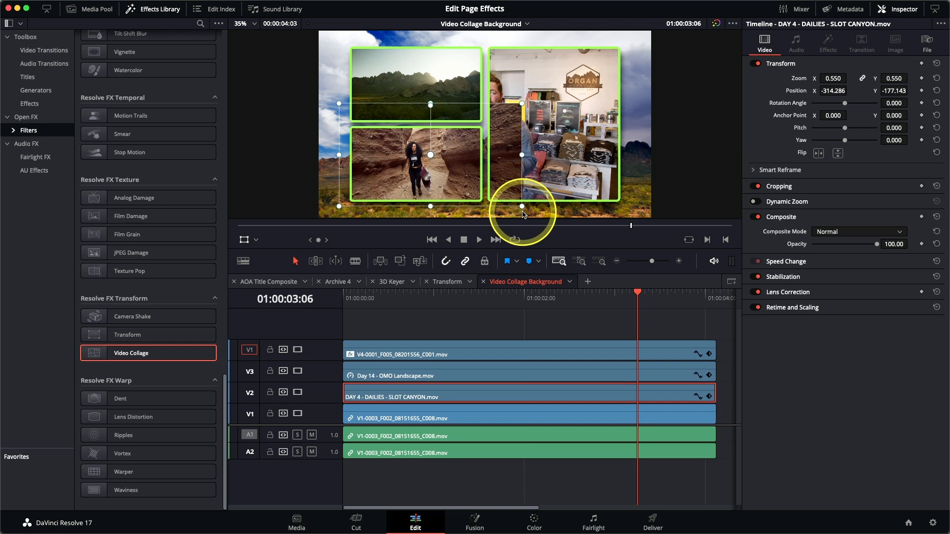
Crop the right, top and left edges of the slot canyon clip to just outside the lower-left tile's border
click(256, 240)
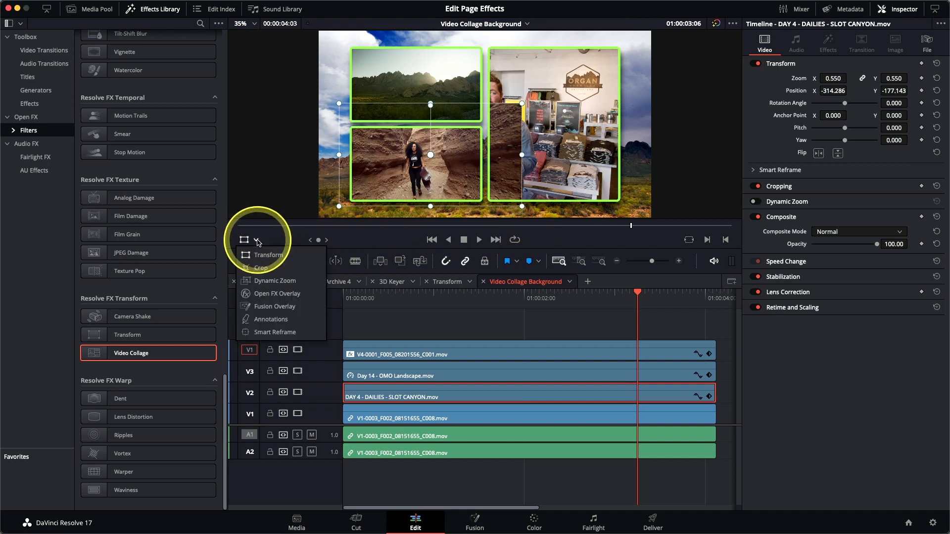
click(263, 265)
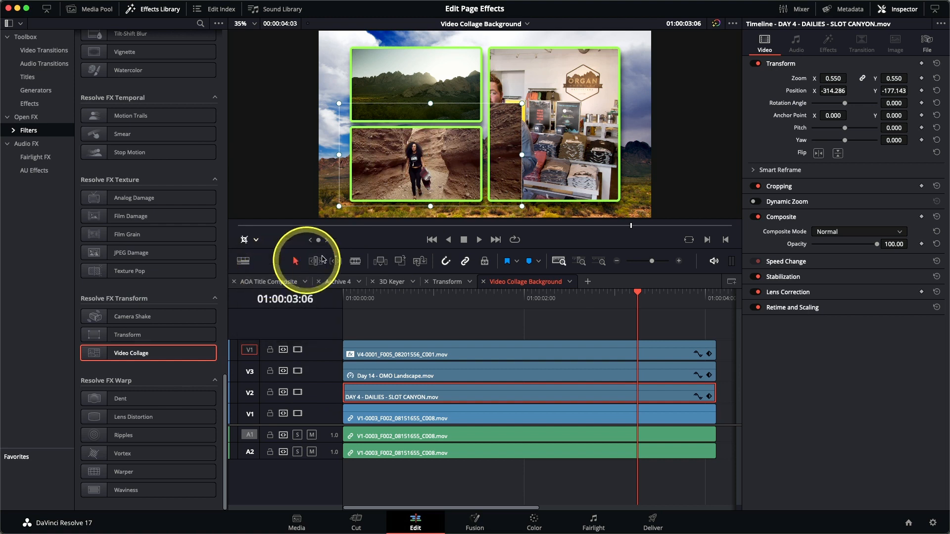
drag(522, 156, 487, 157)
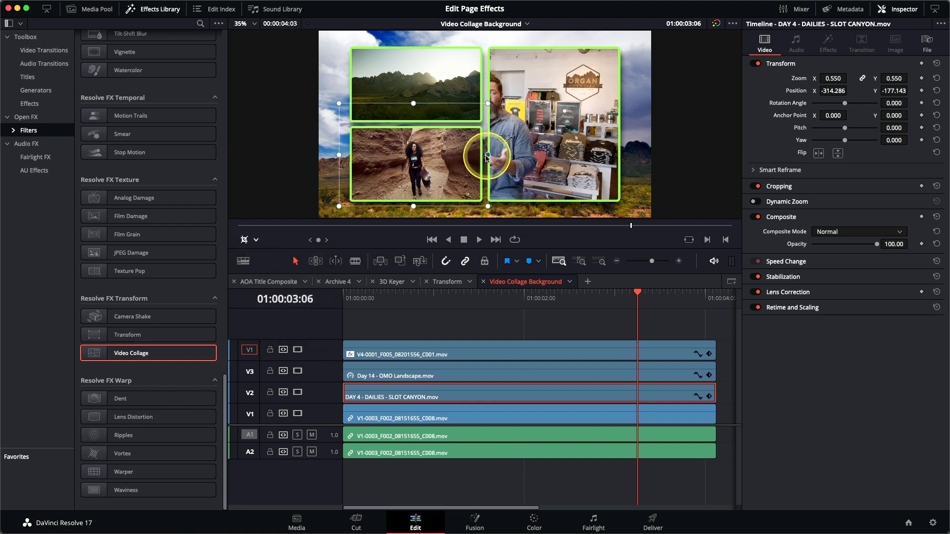
drag(412, 103, 411, 117)
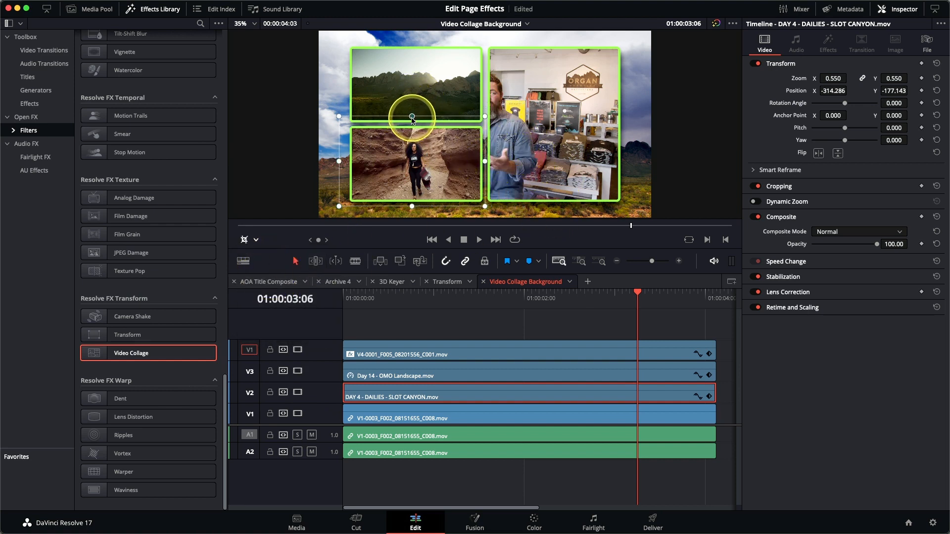
drag(339, 165, 346, 166)
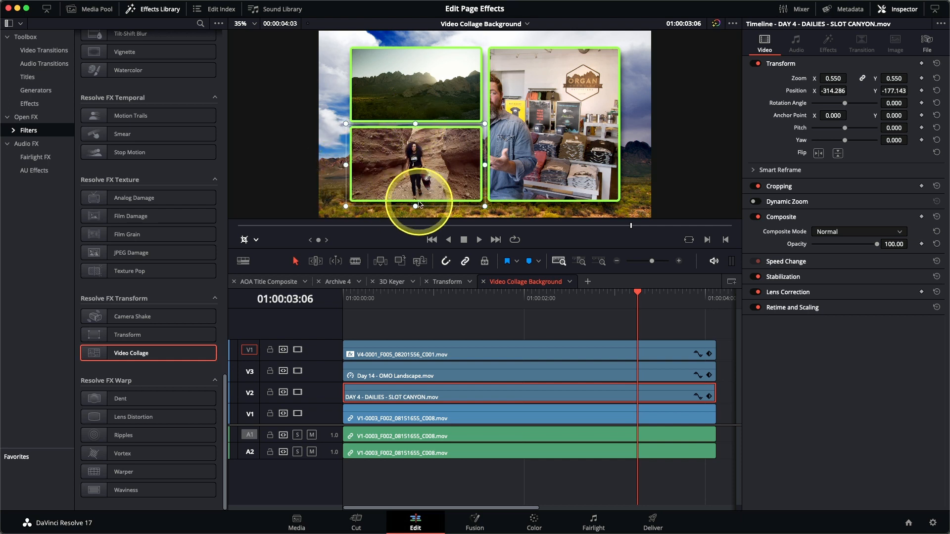
Fit the V1-0003_F002_08151655_C008 clip into the tall tile with Zoom 1.185 and Position 374.286, 42.857, and preview the collage from the start
click(482, 417)
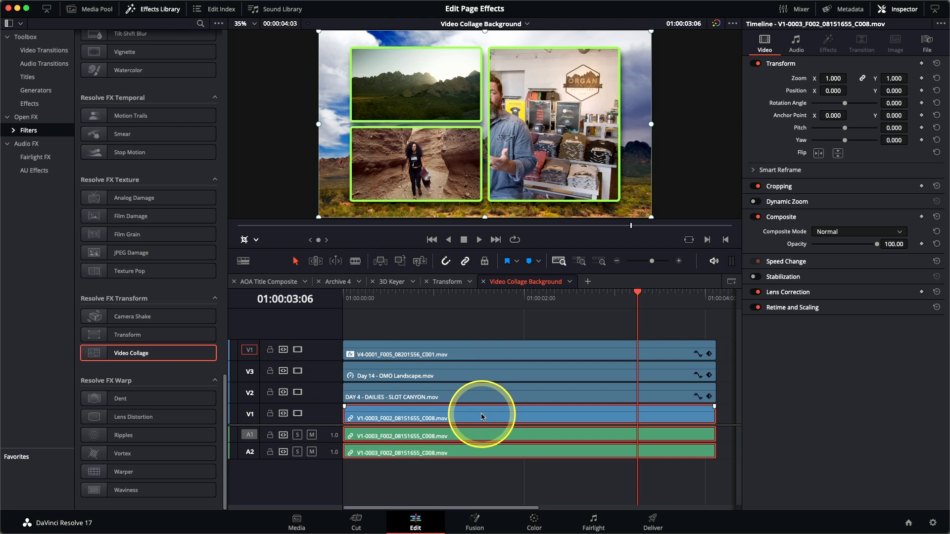
click(251, 240)
click(260, 255)
drag(549, 149, 620, 140)
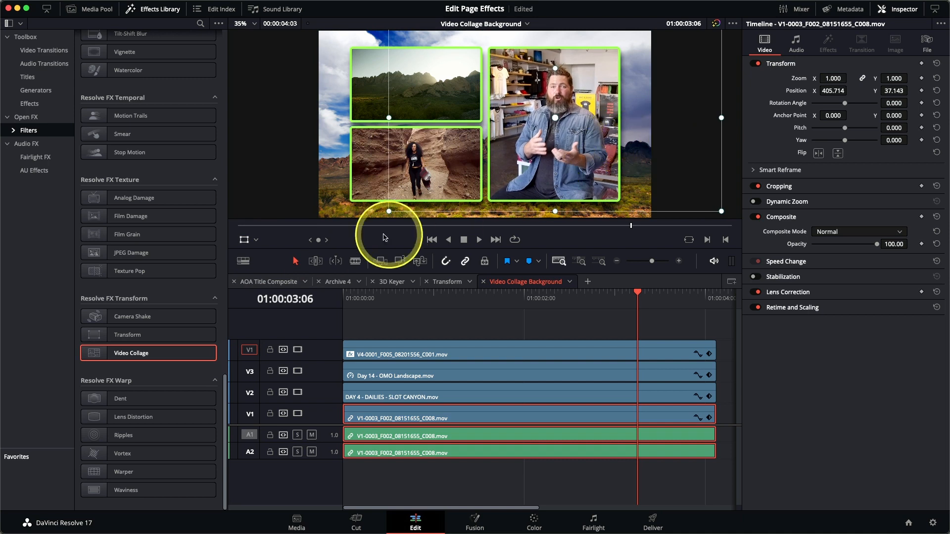
drag(388, 212, 356, 233)
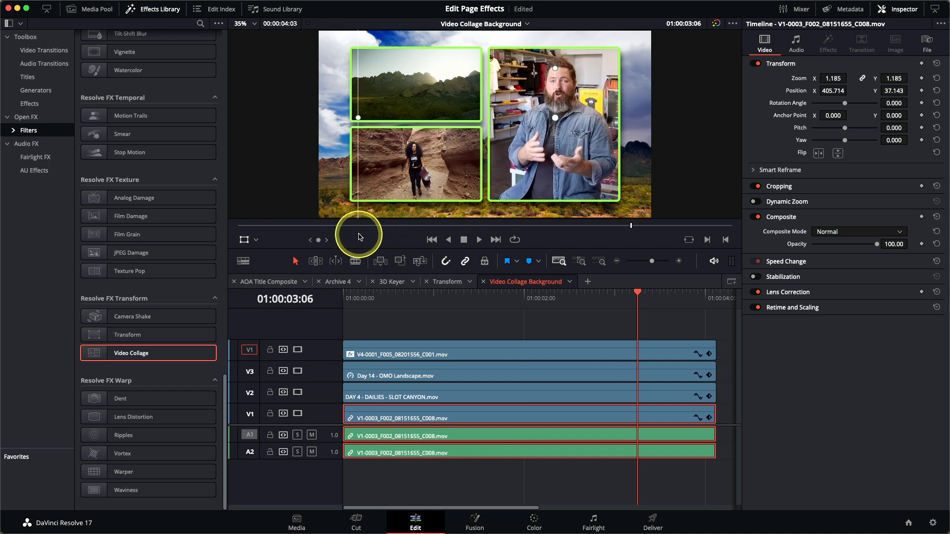
mouse_move(562, 185)
mouse_down()
mouse_move(568, 178)
mouse_move(562, 186)
mouse_up()
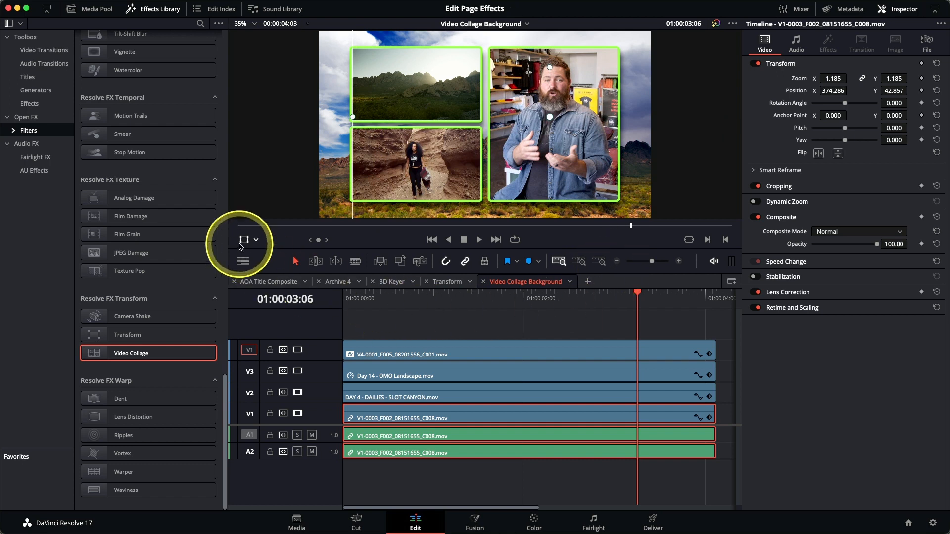
drag(367, 304, 330, 310)
key(space)
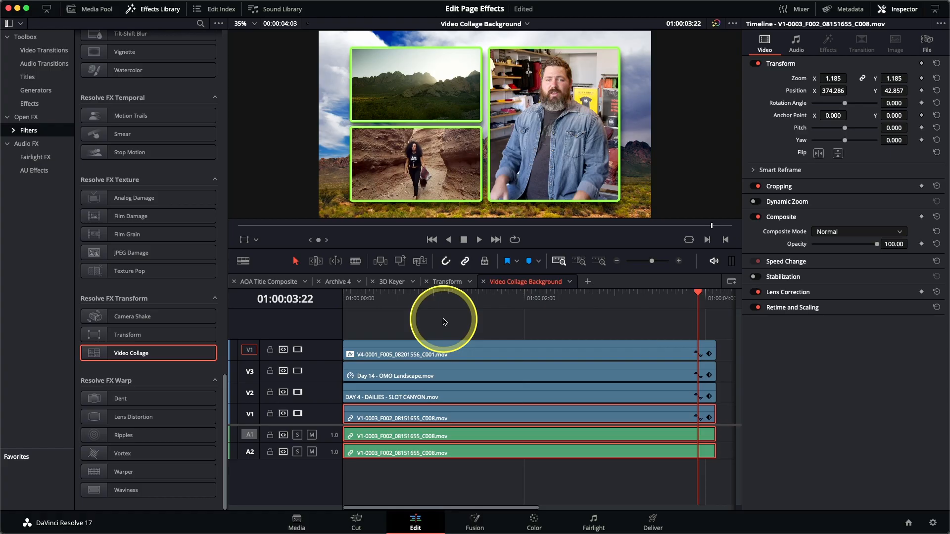
Open the Video Collage Tiles timeline and scrub through its background and logo back to the start
click(498, 26)
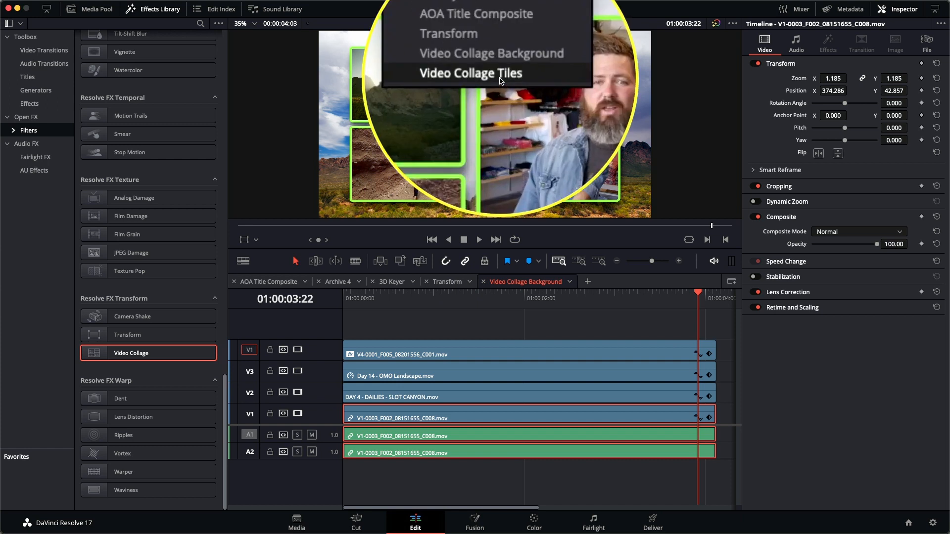
click(499, 80)
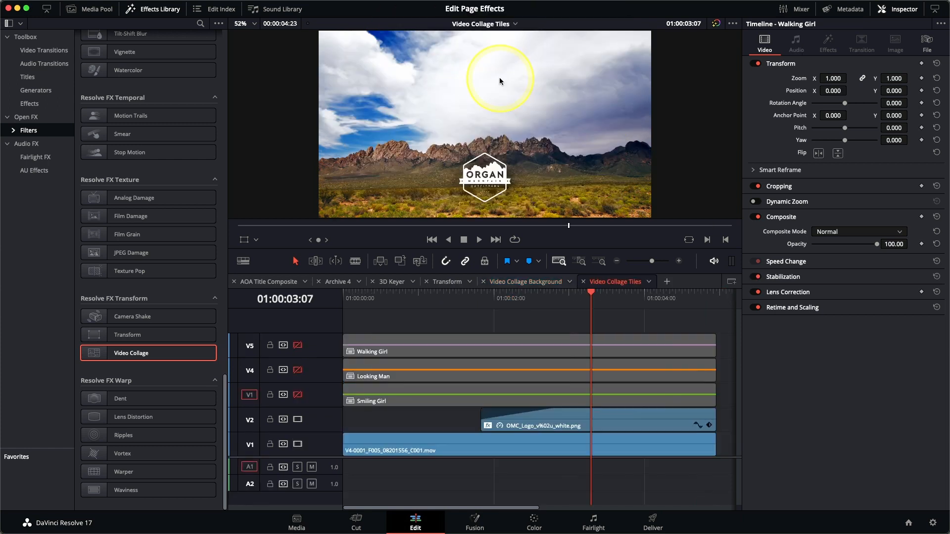
click(525, 304)
drag(526, 304, 396, 308)
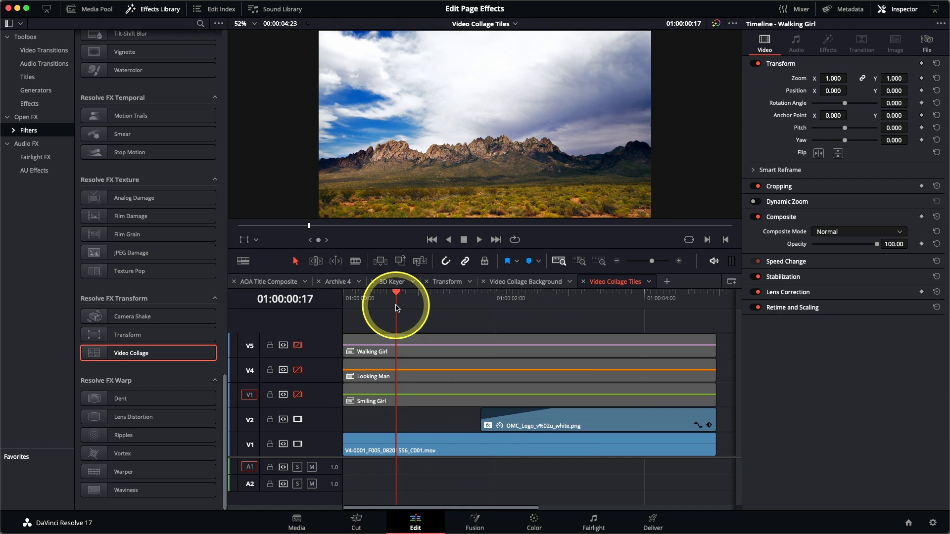
drag(395, 306, 344, 313)
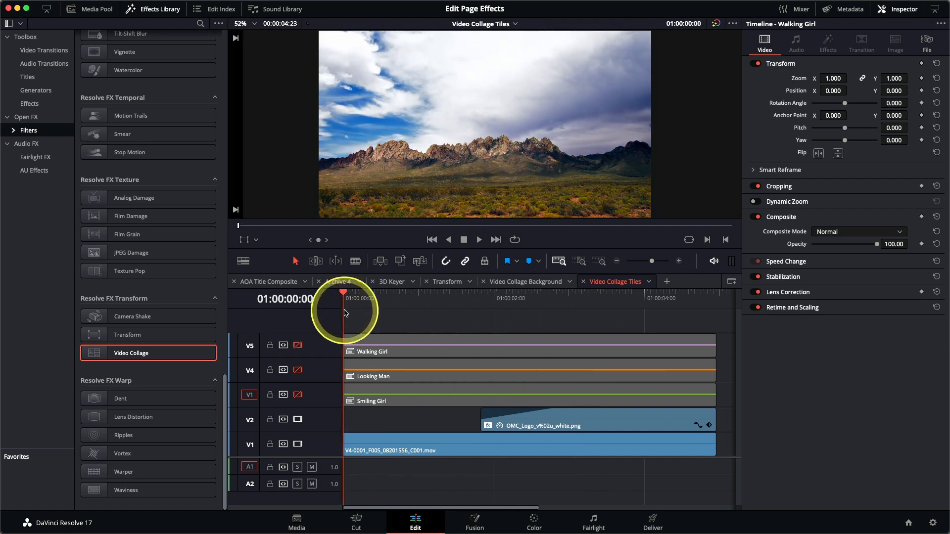
Enable the Smiling Girl, Looking Man and Walking Girl tracks to review each clip, and disable Walking Girl and Looking Man again
click(298, 396)
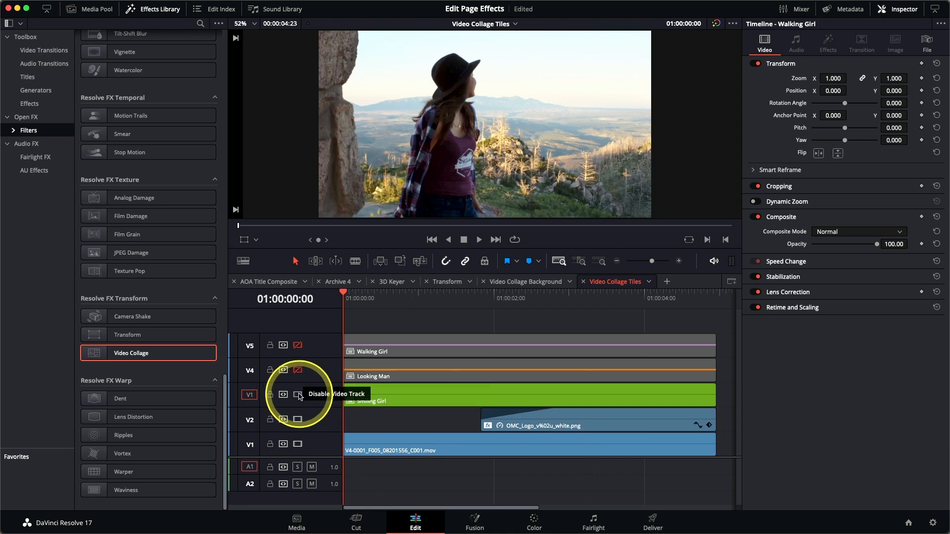
mouse_move(346, 297)
mouse_down()
mouse_move(549, 300)
mouse_move(343, 302)
mouse_up()
click(298, 370)
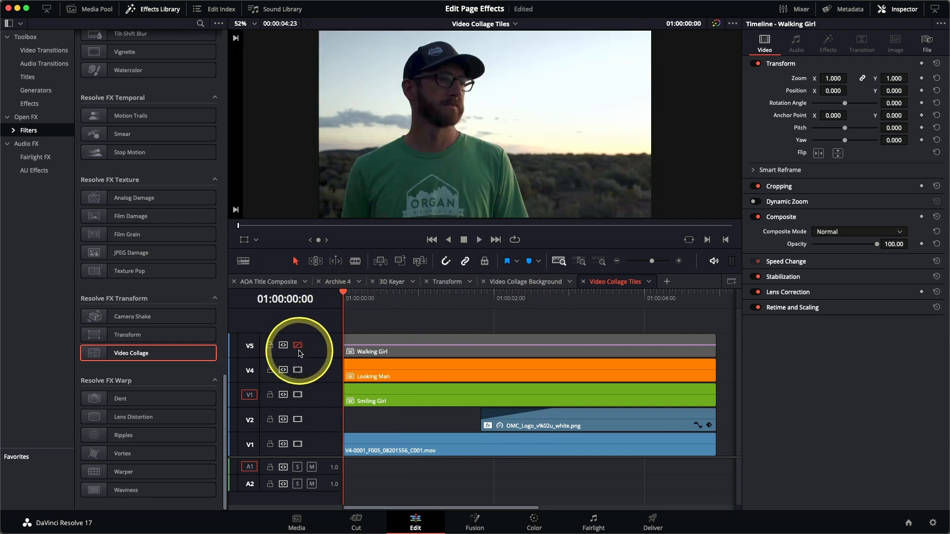
click(298, 345)
mouse_move(352, 300)
mouse_down()
mouse_move(496, 307)
mouse_move(399, 297)
mouse_move(346, 303)
mouse_up()
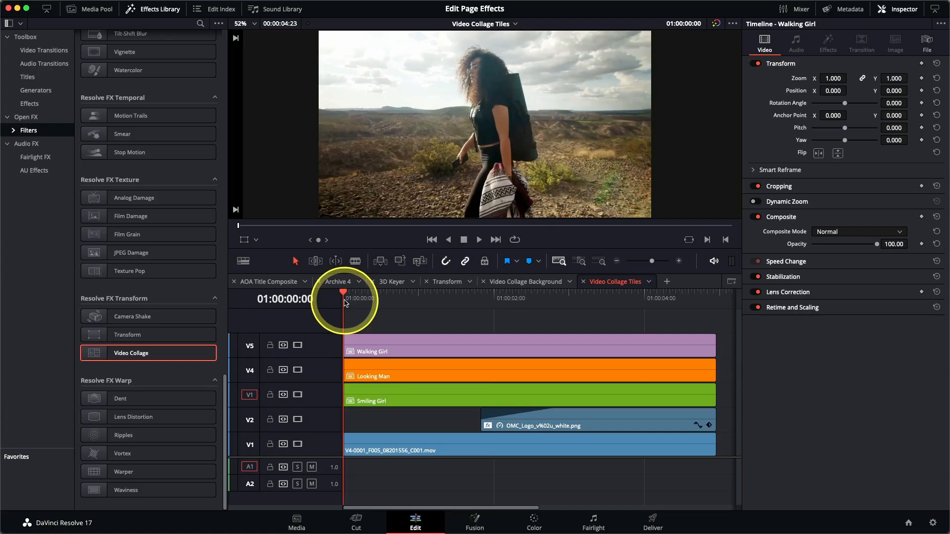
click(298, 346)
click(297, 370)
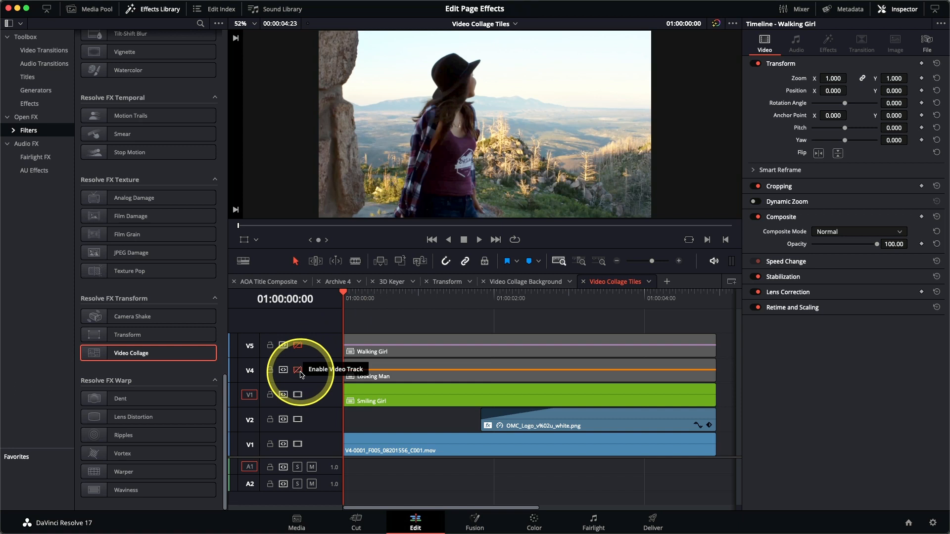
Apply the Video Collage effect to the Smiling Girl clip with the playhead at 01:00:01:14, and set its Workflow to Create Tile
drag(359, 299, 463, 304)
click(450, 405)
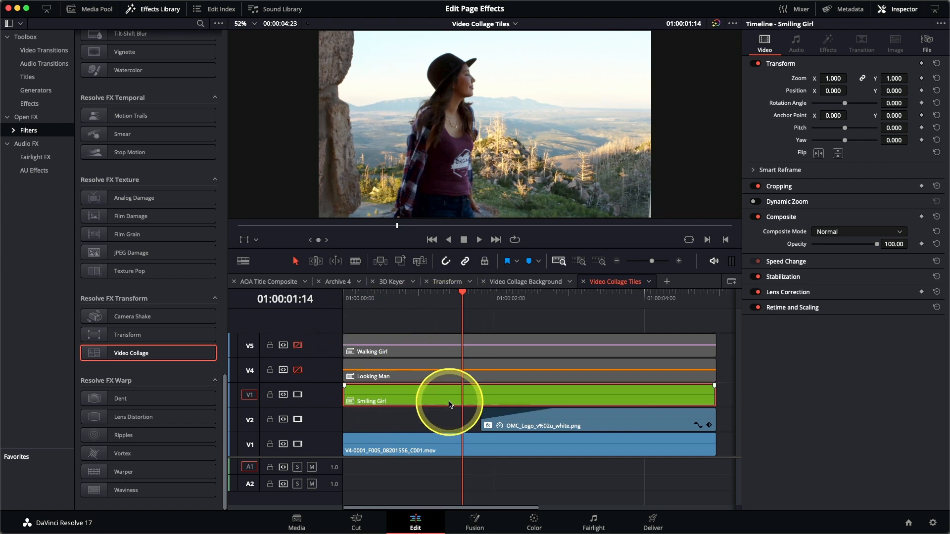
double_click(151, 353)
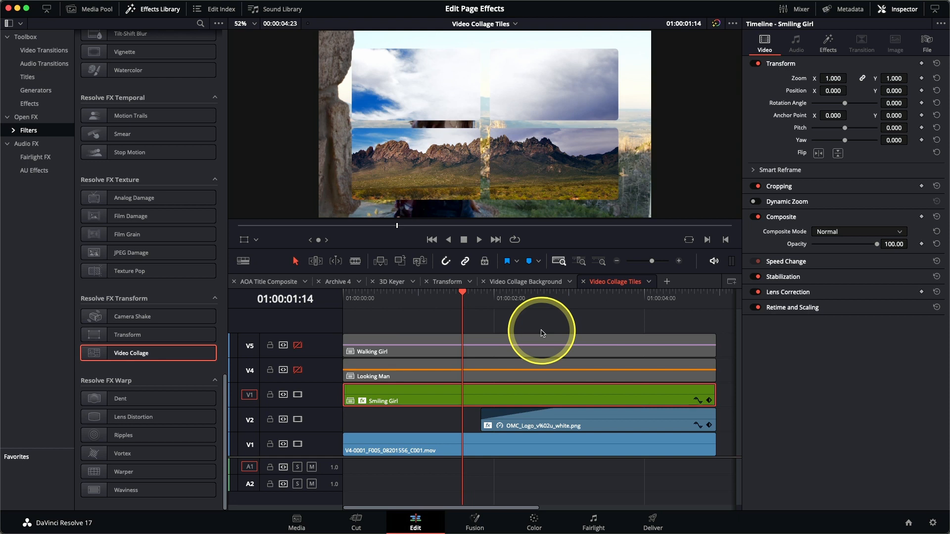
click(828, 50)
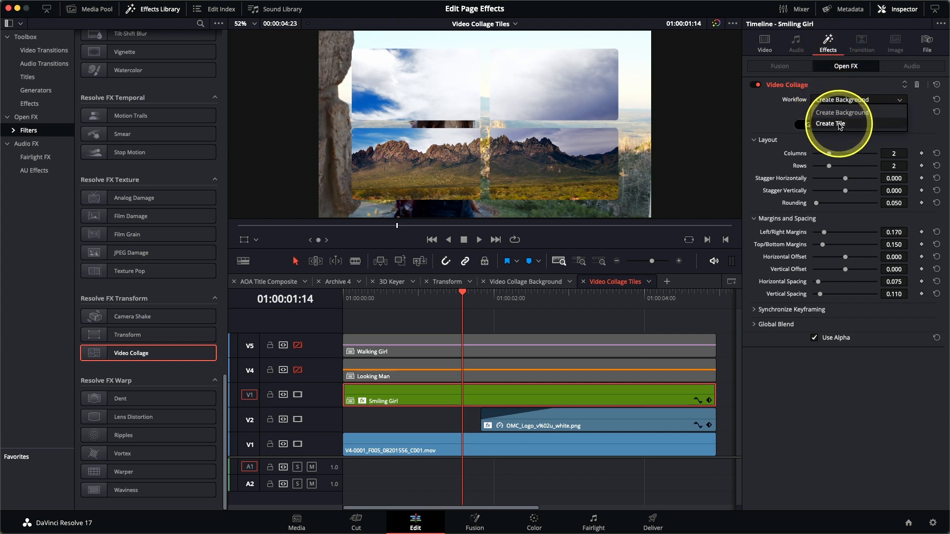
click(840, 125)
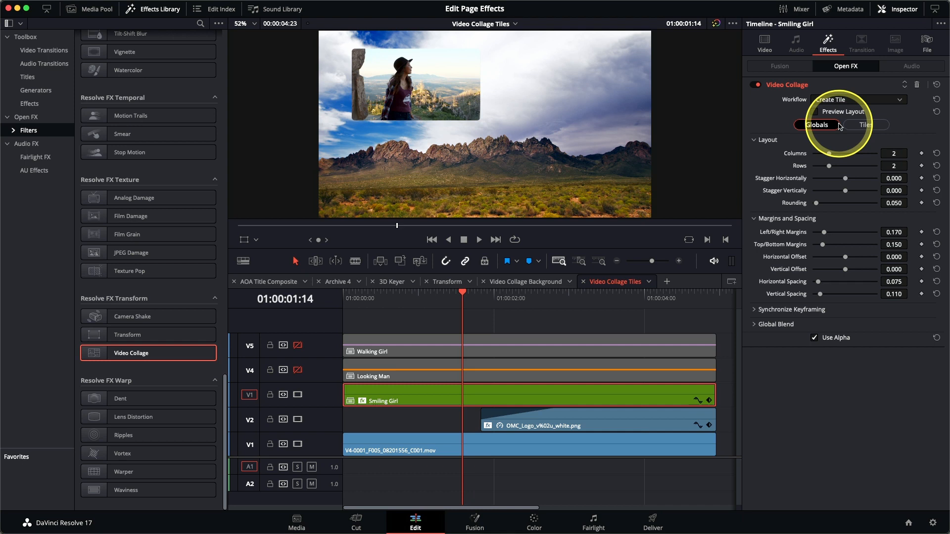
Turn on Preview Layout and set the tile layout to 3 Columns, 1 Row, Rounding 1.000 and Vertical Offset 0.198
click(840, 114)
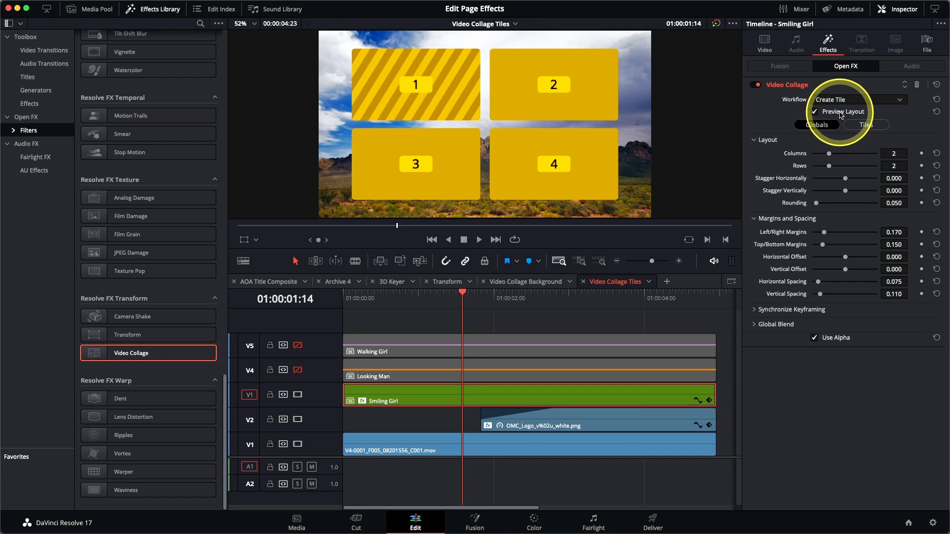
drag(830, 156, 841, 158)
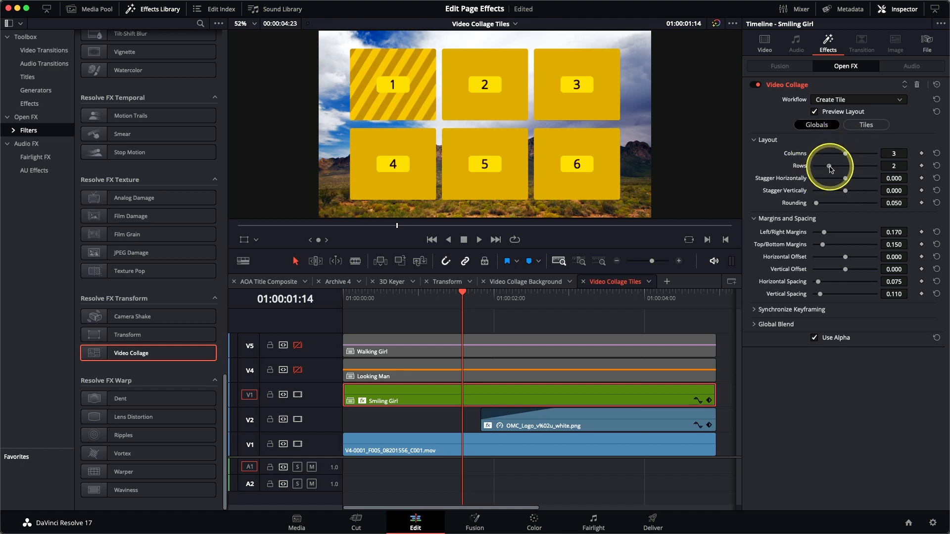
drag(829, 166, 816, 170)
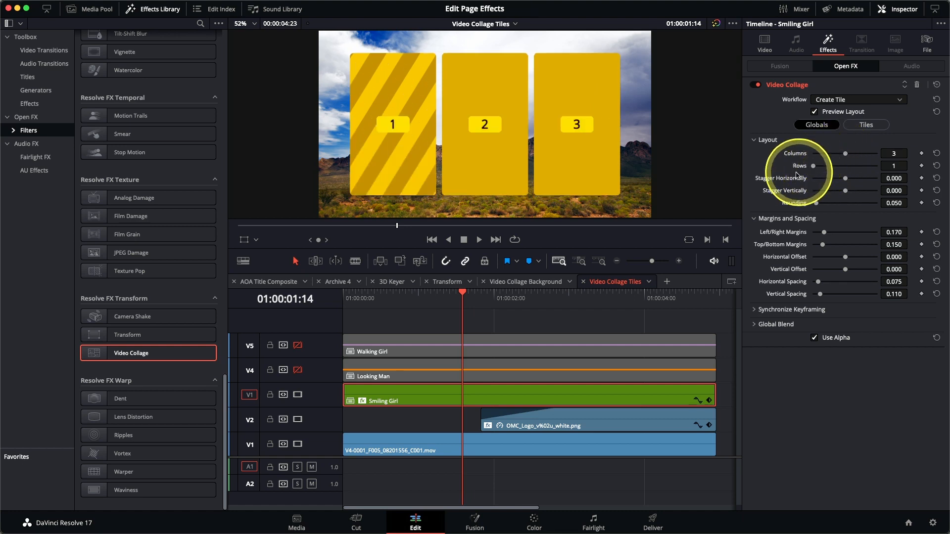
drag(817, 205, 877, 203)
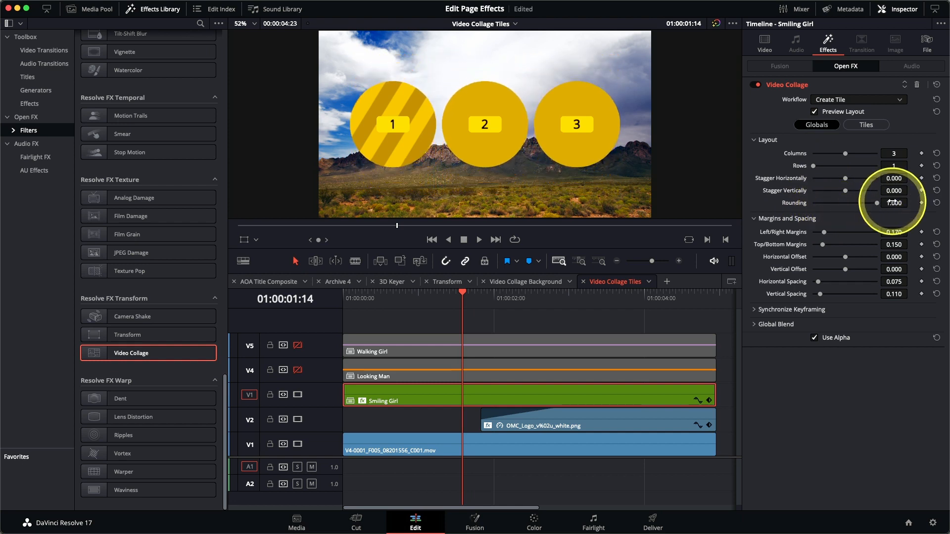
drag(846, 271, 858, 271)
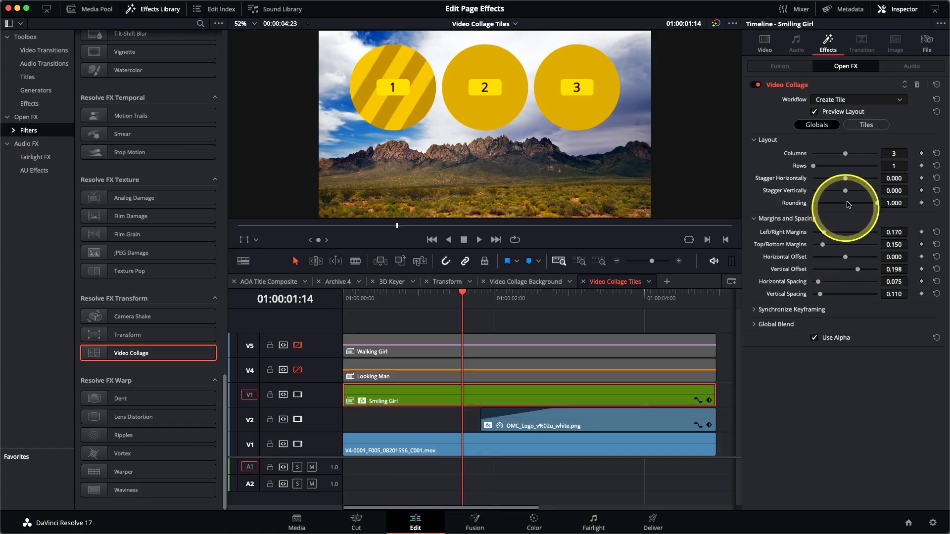
Style all tiles with a Tile Border of 0.010 and a near-white Tile Color at 90% grayscale brightness
click(864, 127)
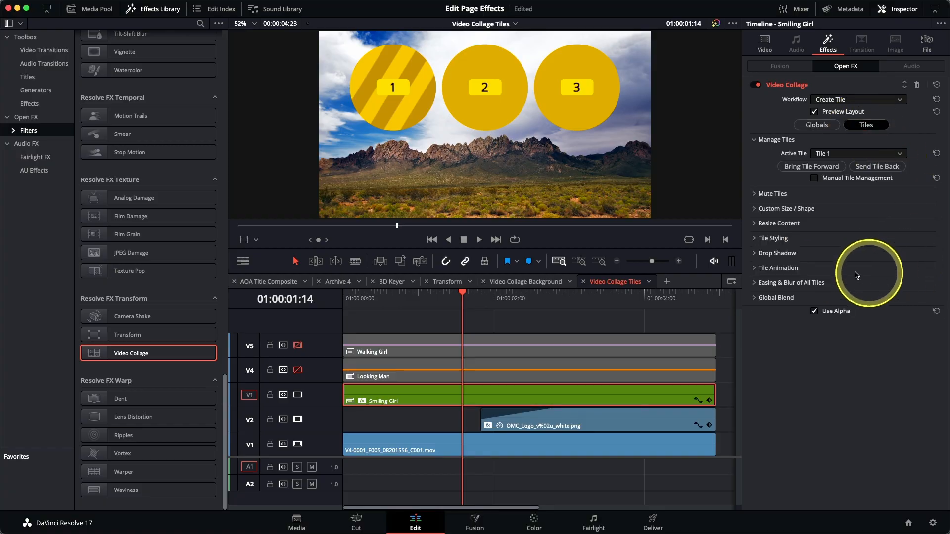
click(757, 242)
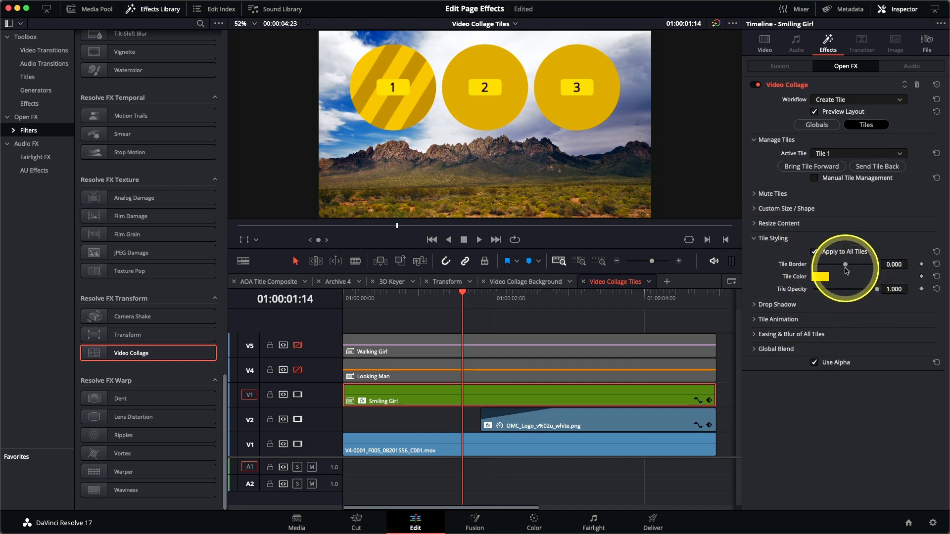
drag(846, 267, 847, 268)
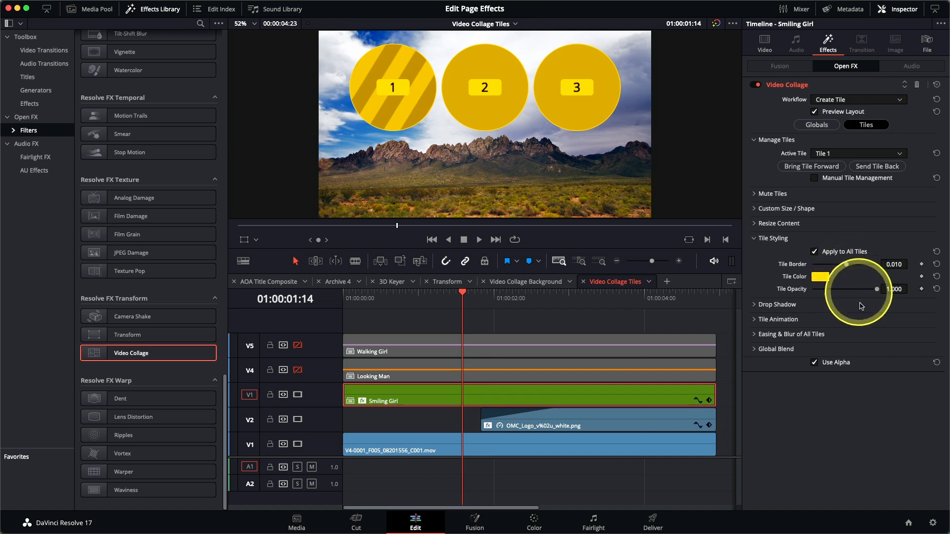
click(821, 277)
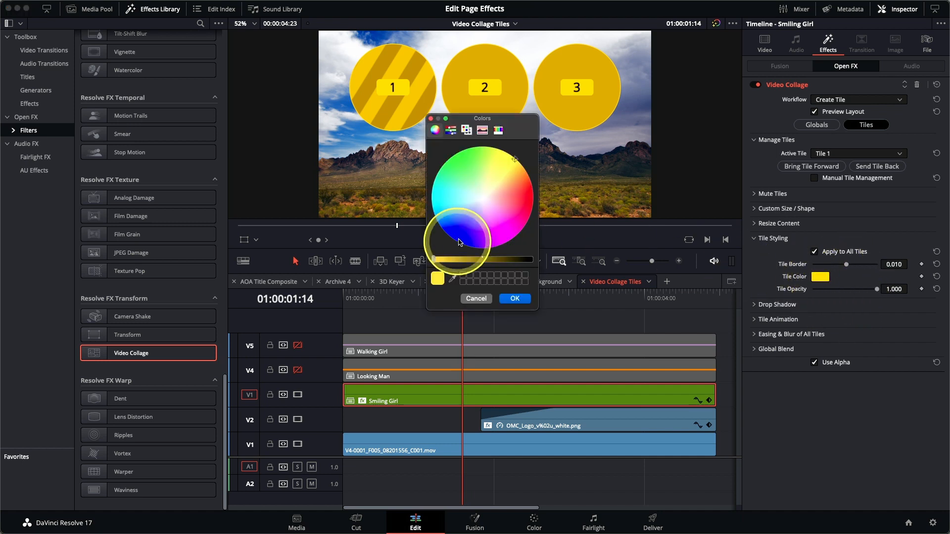
click(451, 130)
drag(503, 178, 503, 175)
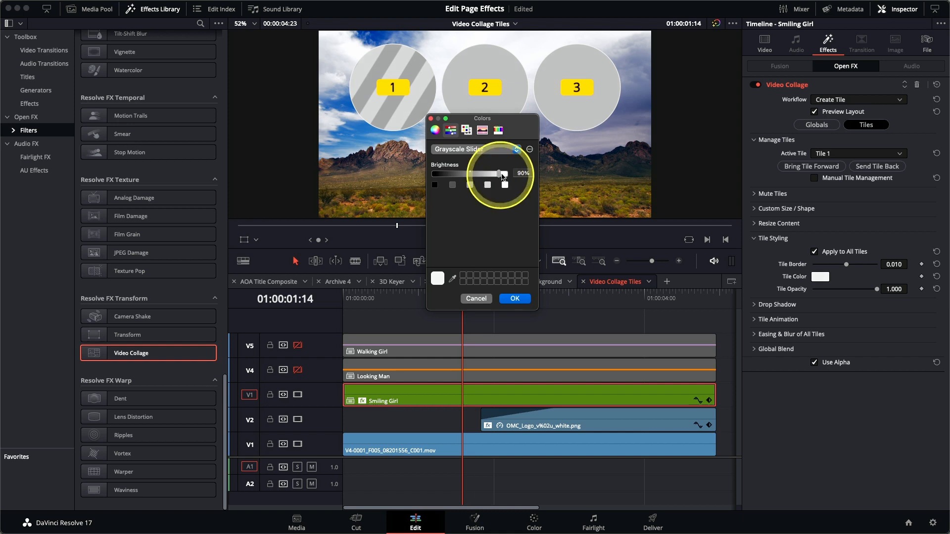
click(517, 299)
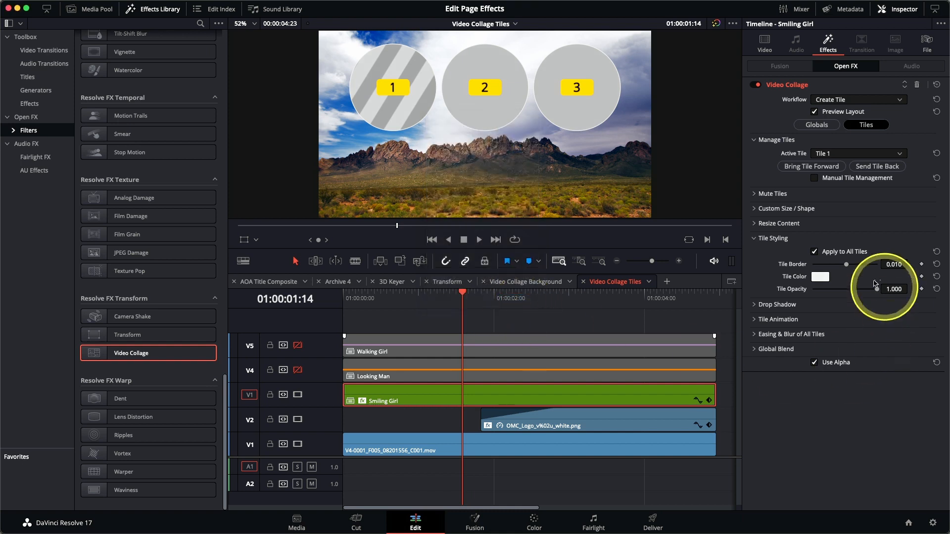
Give all tiles a drop shadow with Strength 0.581, Drop Angle 87.8, Drop Distance 0.042 and Blur 0.628
click(754, 305)
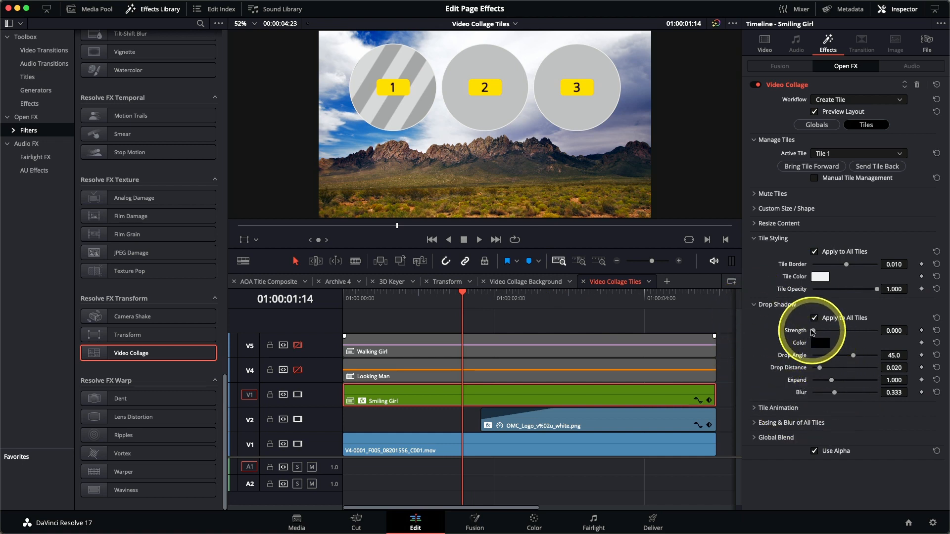
drag(813, 331, 850, 331)
drag(853, 355, 864, 360)
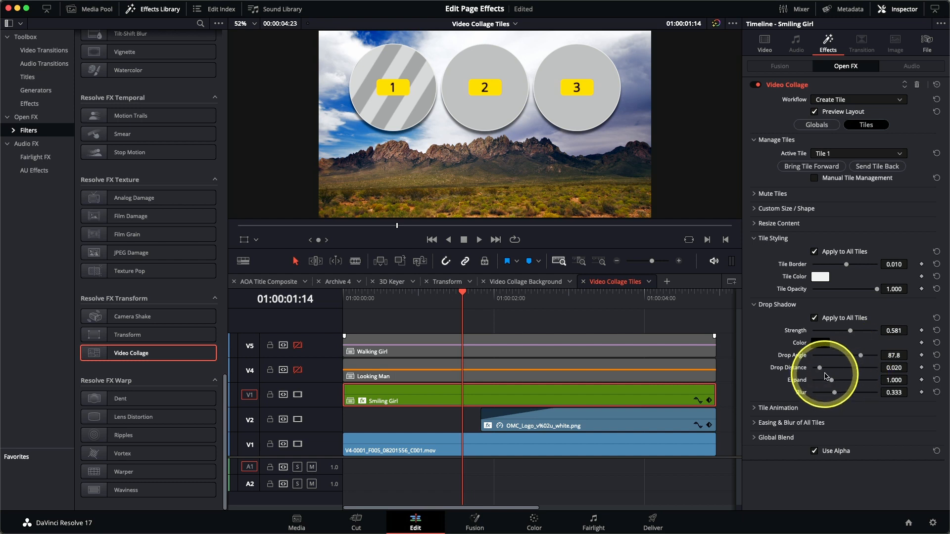
drag(819, 368, 852, 394)
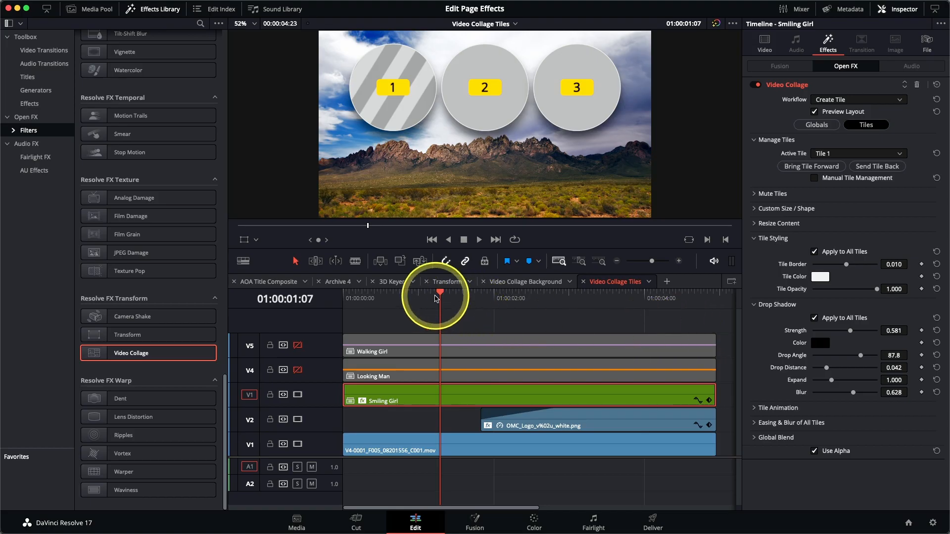
At 01:00:02:02, set the tiles' Fly Animation to Fly Up and add a Fly Progress keyframe at 0.000
drag(440, 299, 499, 310)
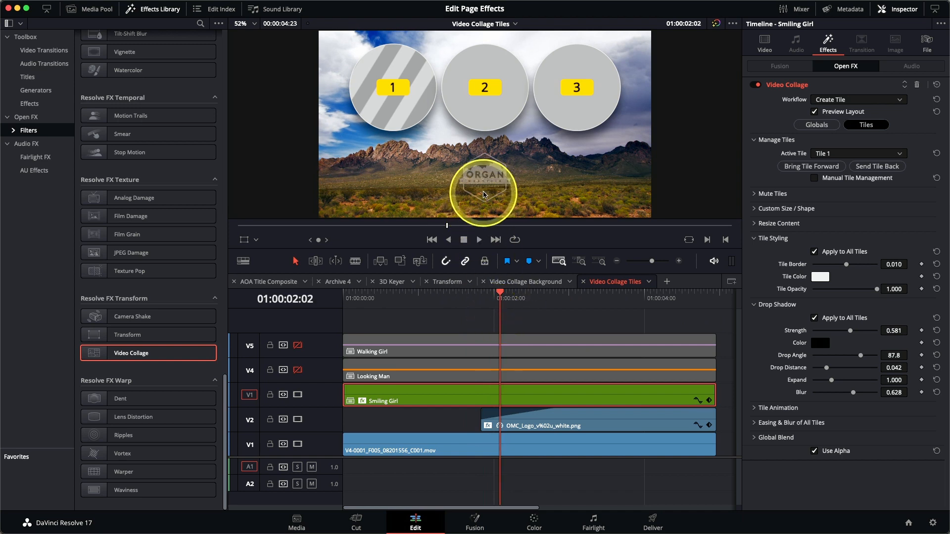
drag(483, 187, 490, 186)
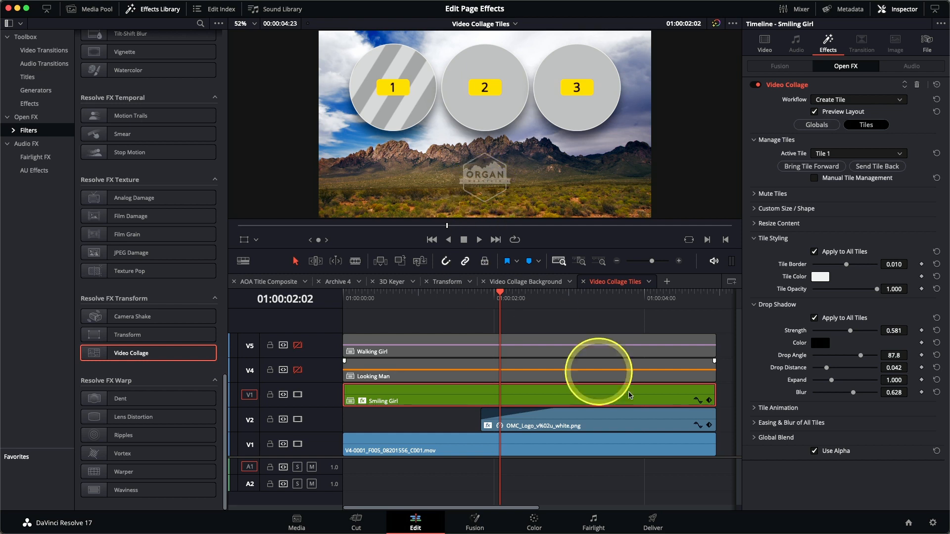
click(754, 408)
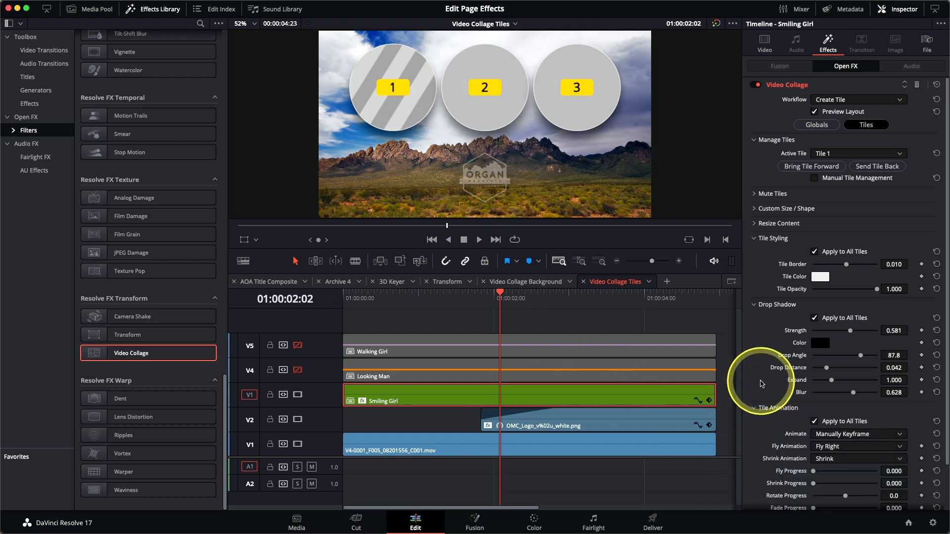
scroll(761, 384, down, 2)
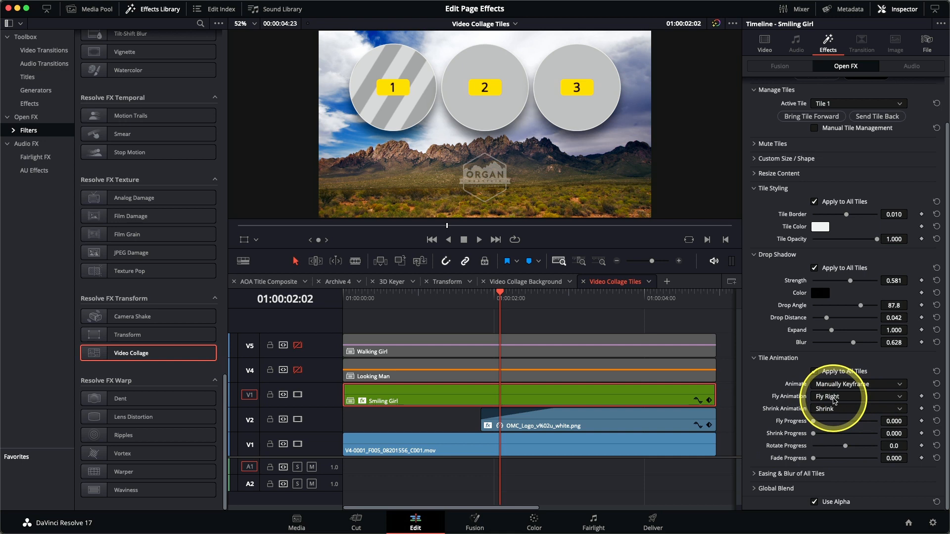
click(835, 398)
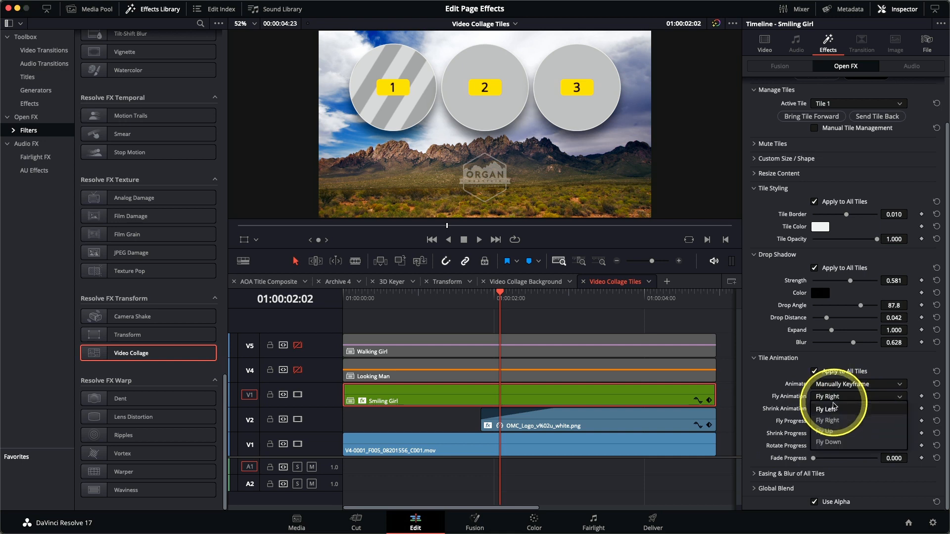
click(834, 433)
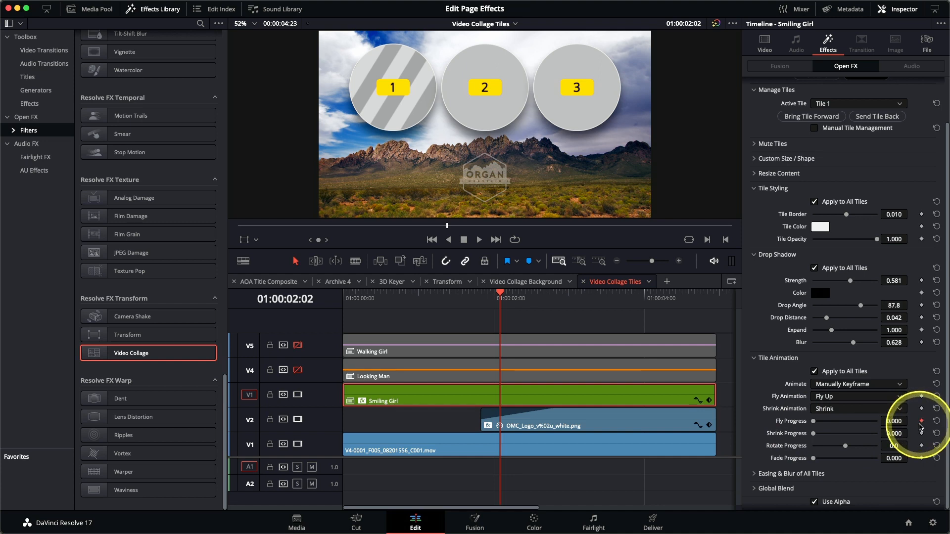
Keyframe Fly Progress at 0.550 on the first frame of the timeline and play back the tile animation
key(Home)
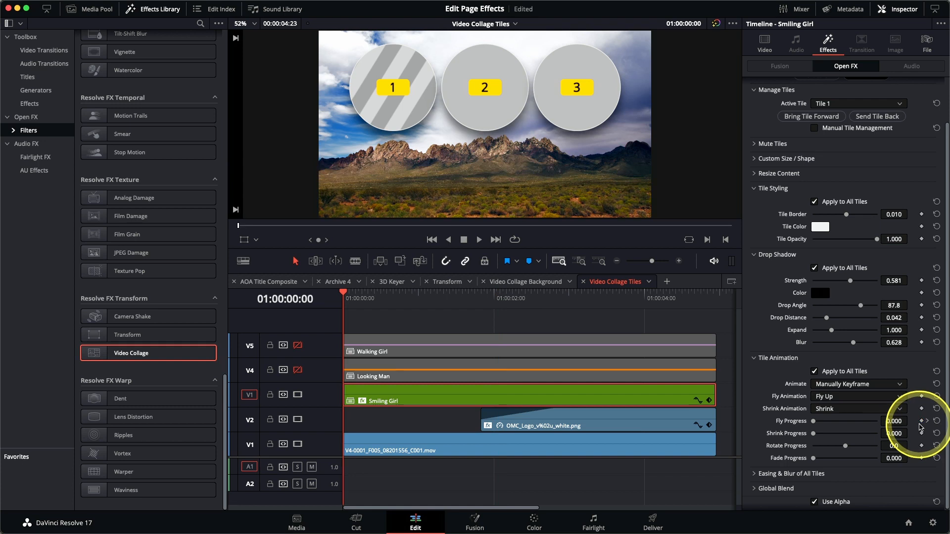
drag(816, 425, 849, 424)
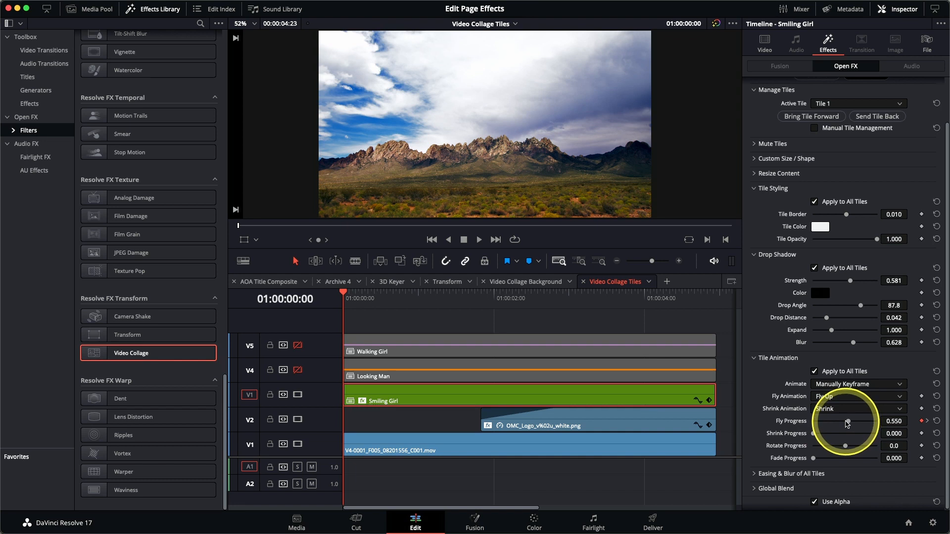
key(space)
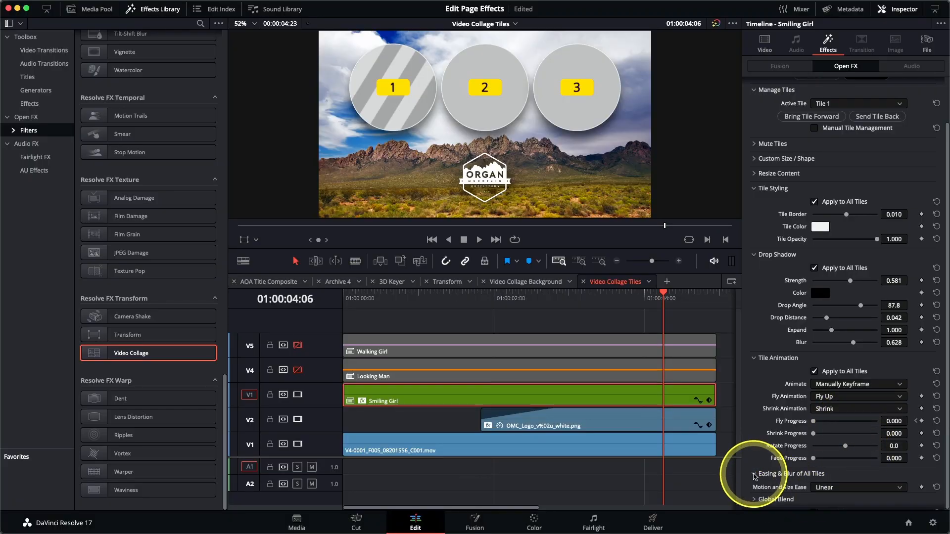
Set Animation Effect Ease to Out with an Ease Amount of 0.666, and play the timeline from the start to check the motion
scroll(757, 456, down, 2)
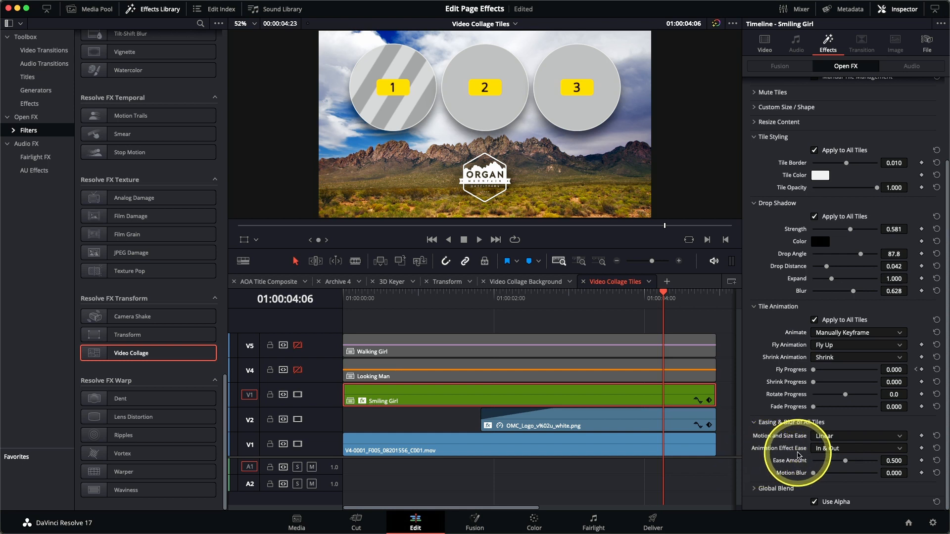
click(833, 448)
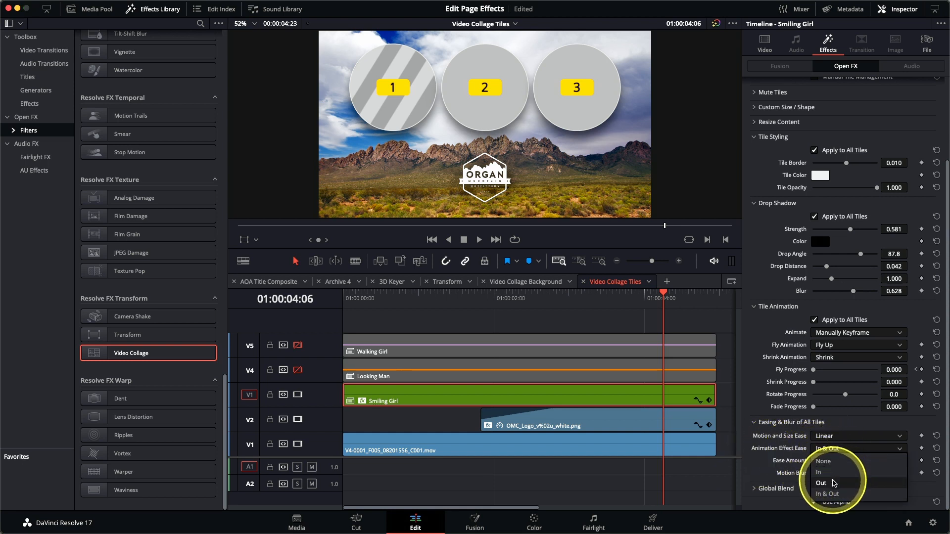
click(821, 483)
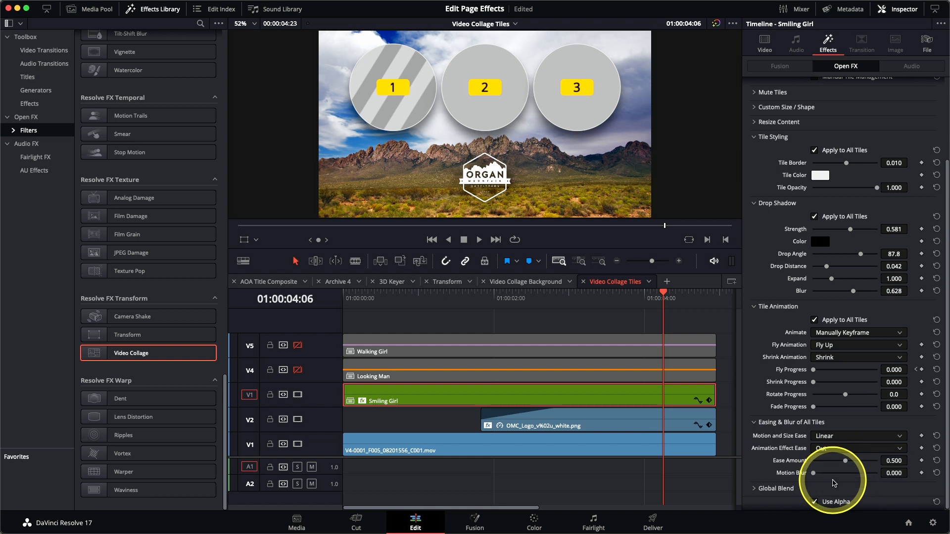
drag(846, 460, 846, 461)
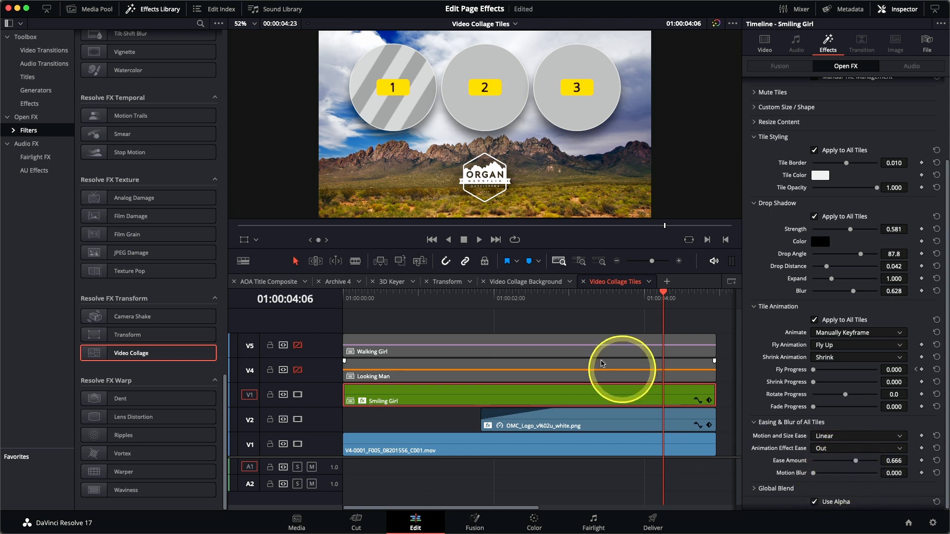
drag(498, 301, 331, 310)
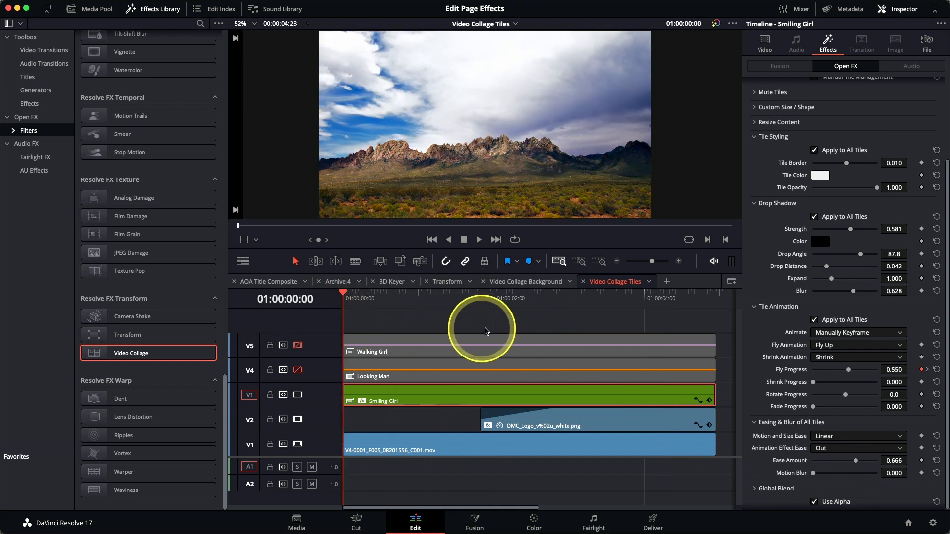
key(space)
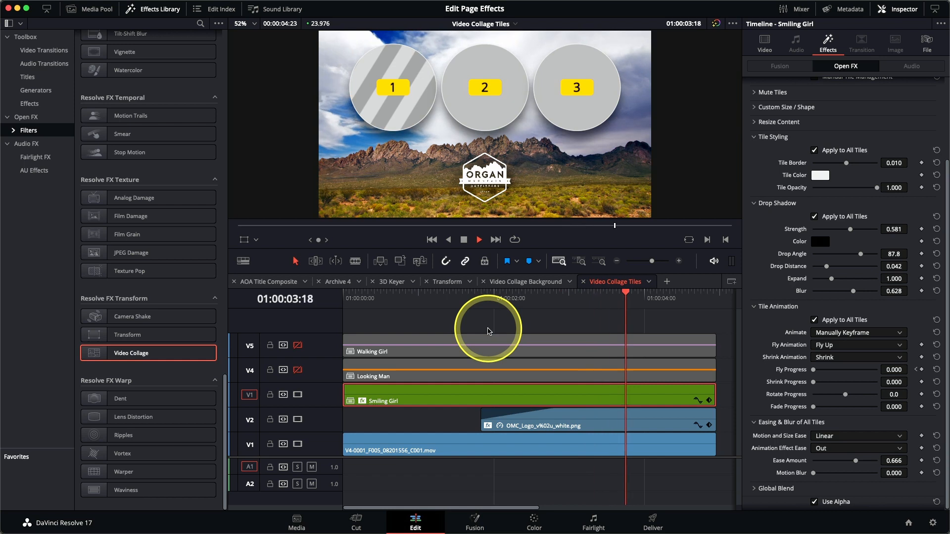
key(space)
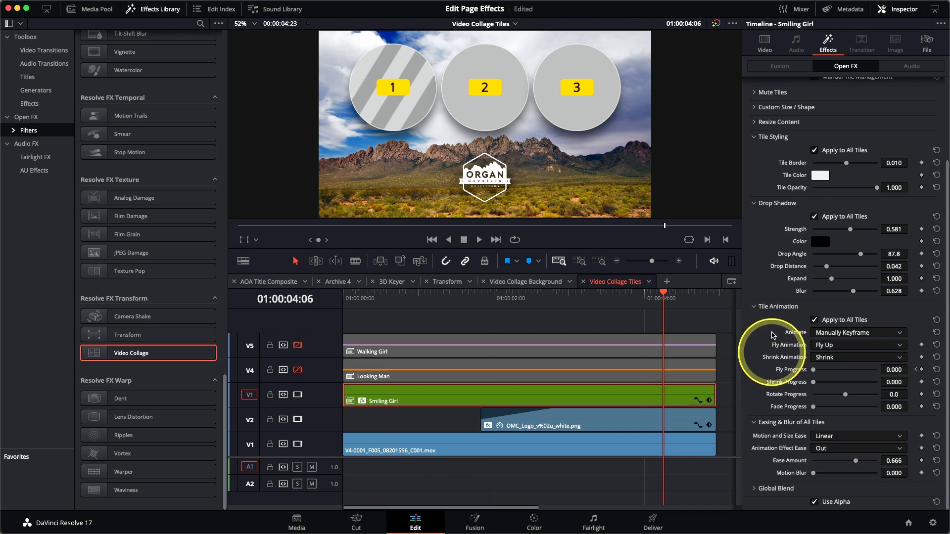
Turn off Preview Layout and reframe the Smiling Girl content within its tile with Pan 0.085 and Tilt 0.085
scroll(777, 255, up, 4)
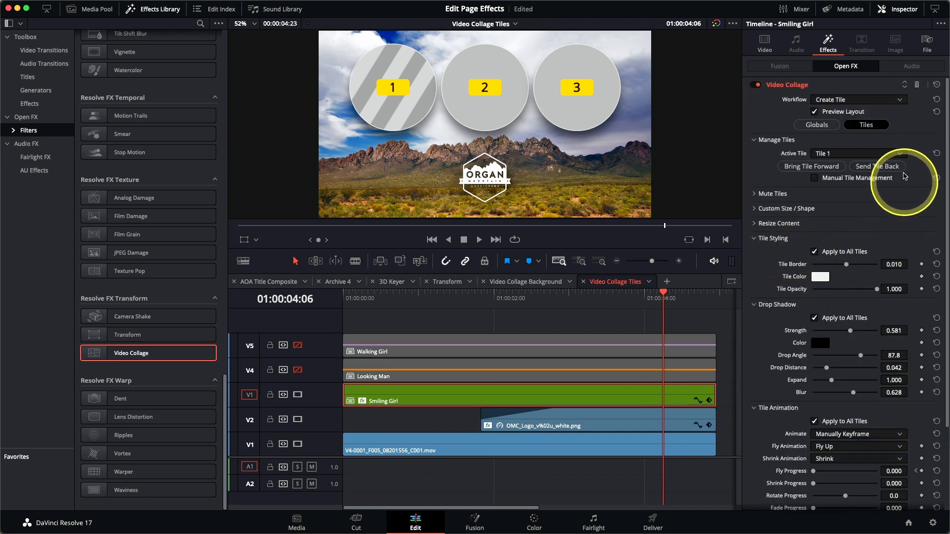
click(837, 114)
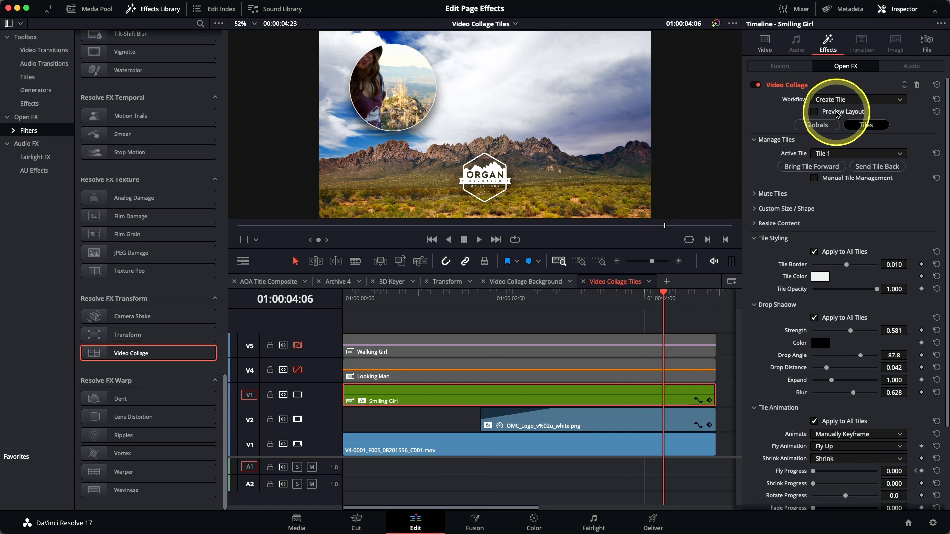
click(755, 225)
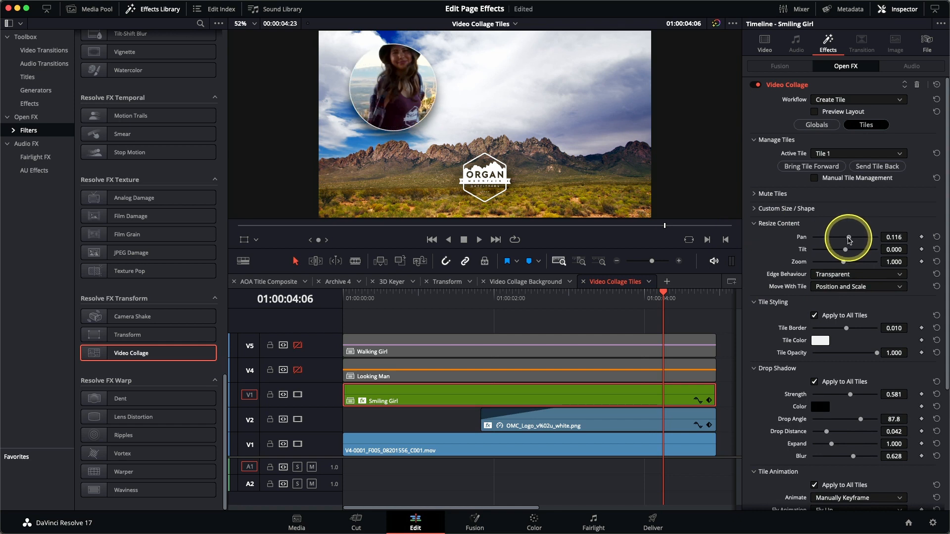
drag(846, 250, 846, 253)
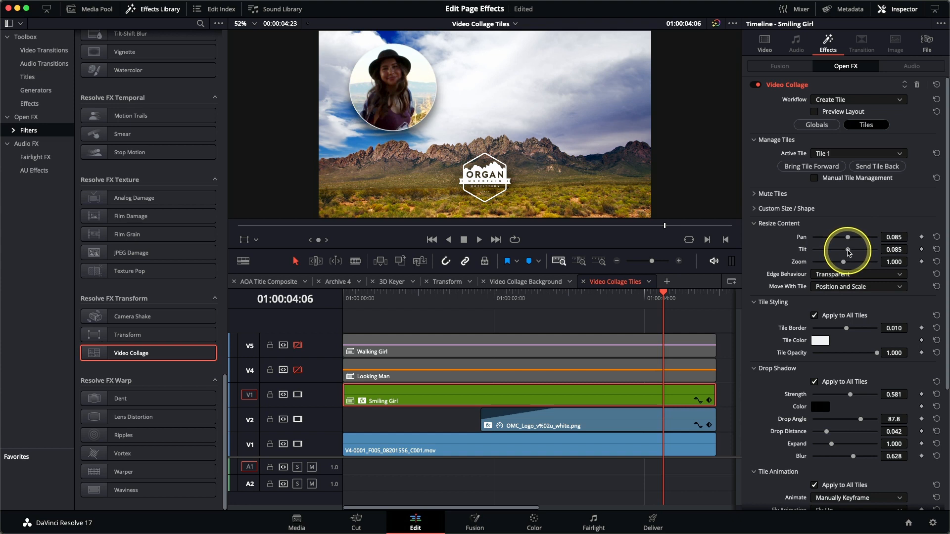
Play the Smiling Girl tile animation from the start and set its Motion Blur to 0.837
drag(520, 299, 313, 311)
key(space)
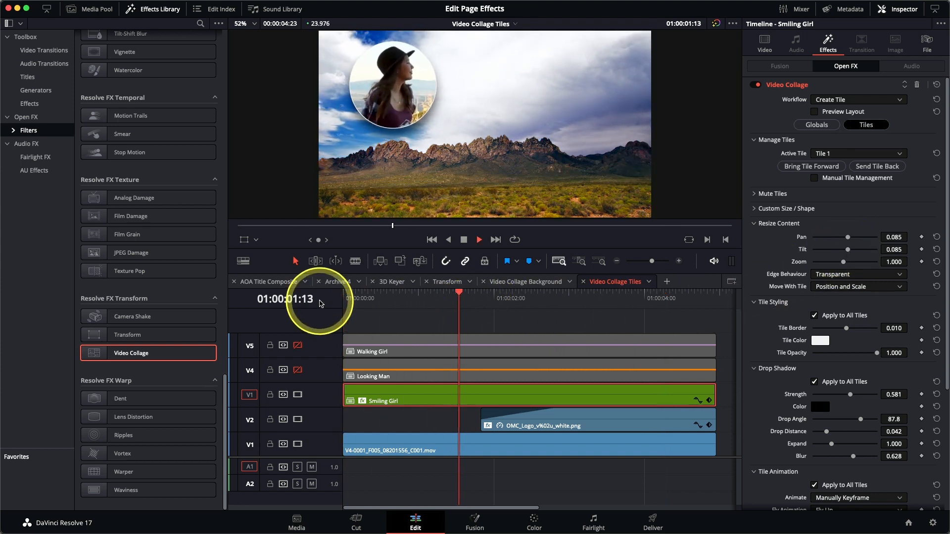
key(space)
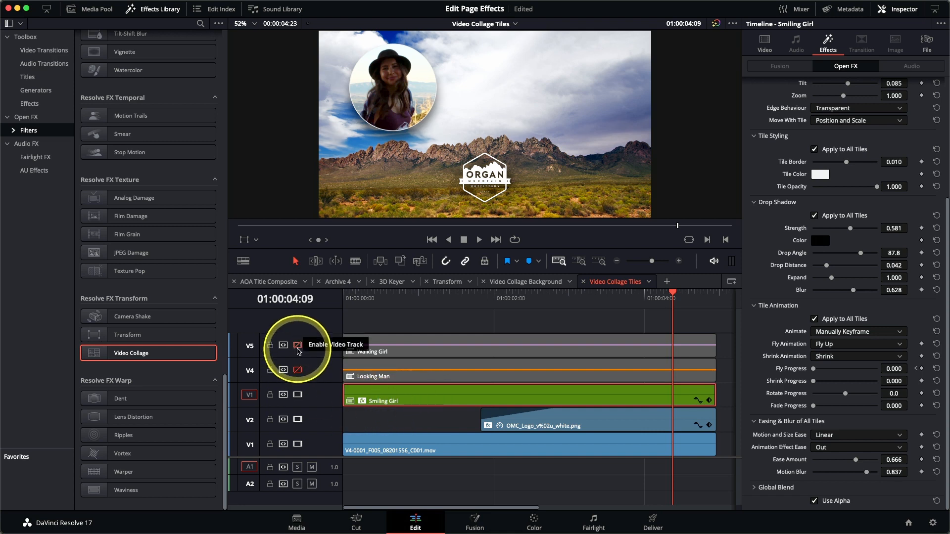
Enable the Looking Man track and paste only the Plugins attributes from the Smiling Girl clip onto the Looking Man clip
click(297, 370)
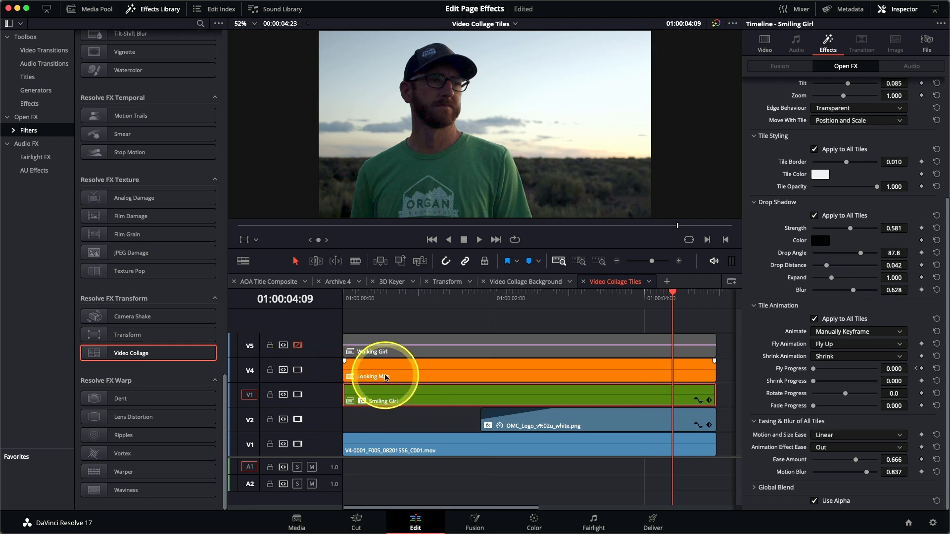
click(387, 377)
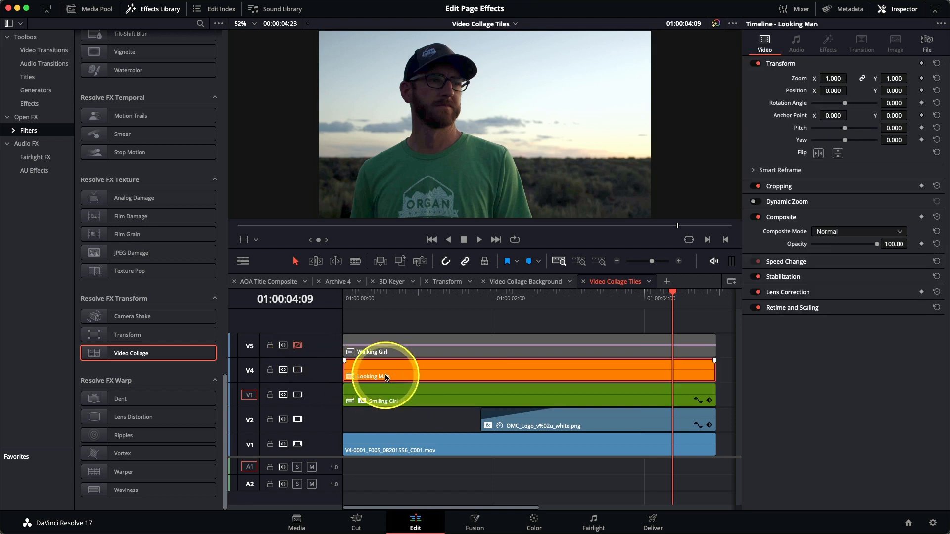
key(alt+v)
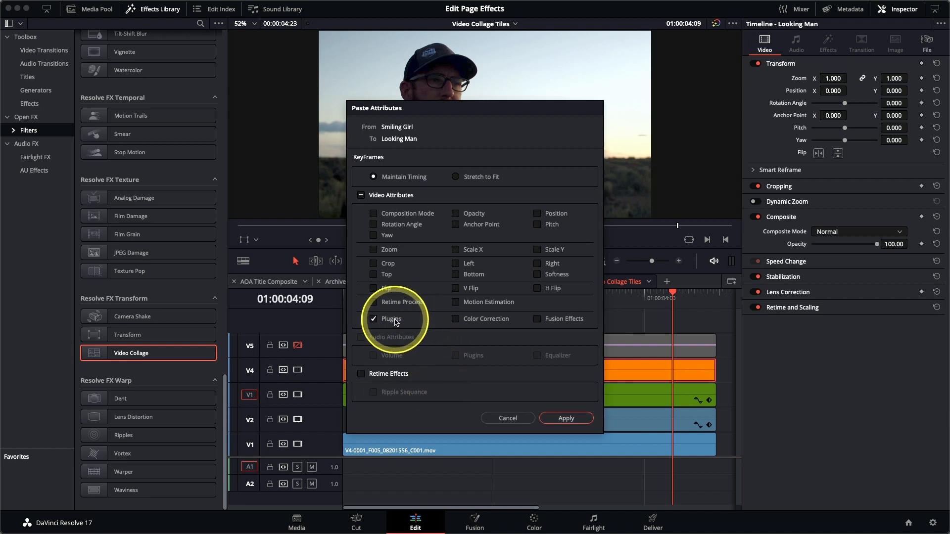
click(565, 419)
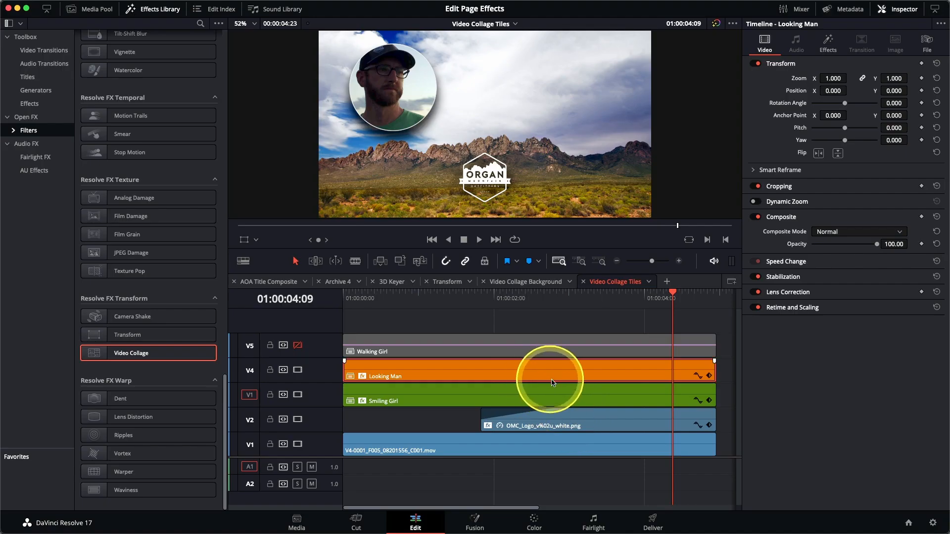
Set the Looking Man clip's active collage tile to Tile 2 and reframe its content with Pan 0.070, Tilt 0.023 and Zoom 0.704
click(828, 39)
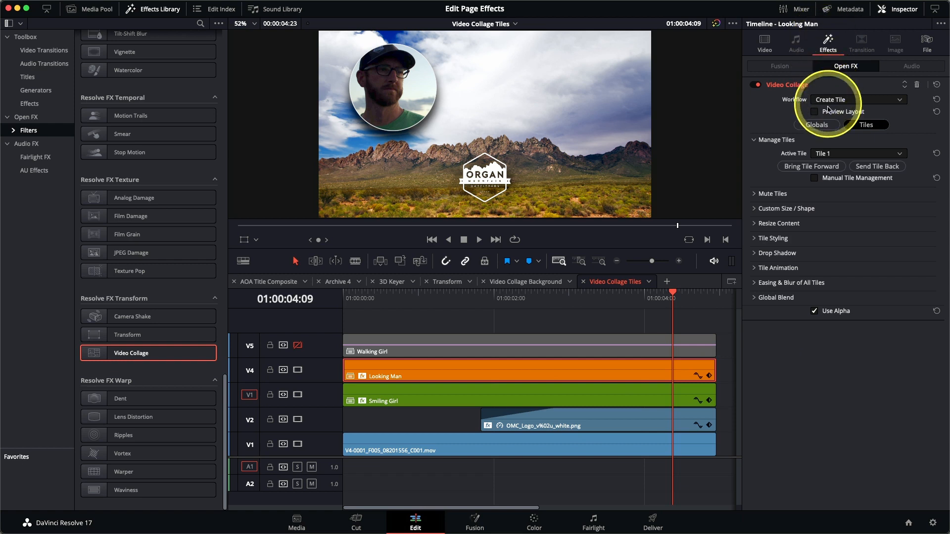
click(838, 154)
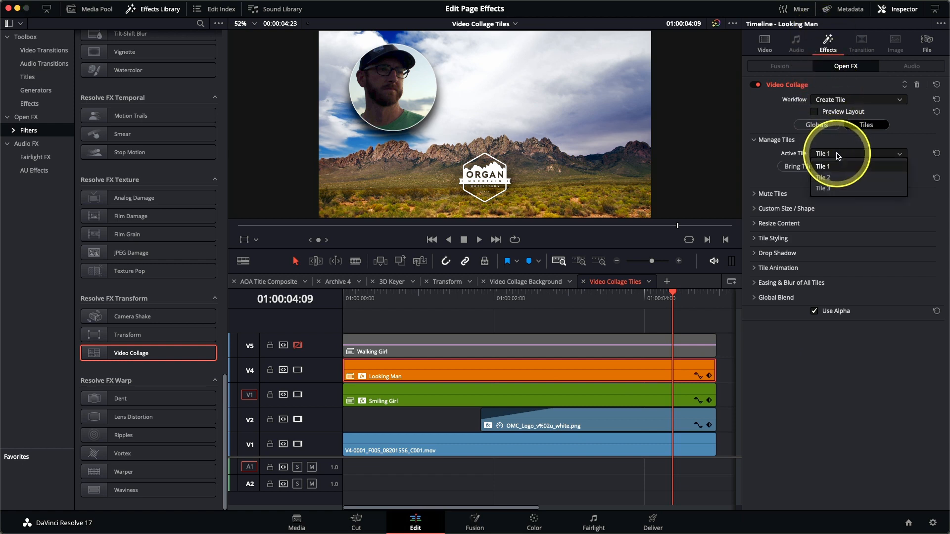
click(836, 178)
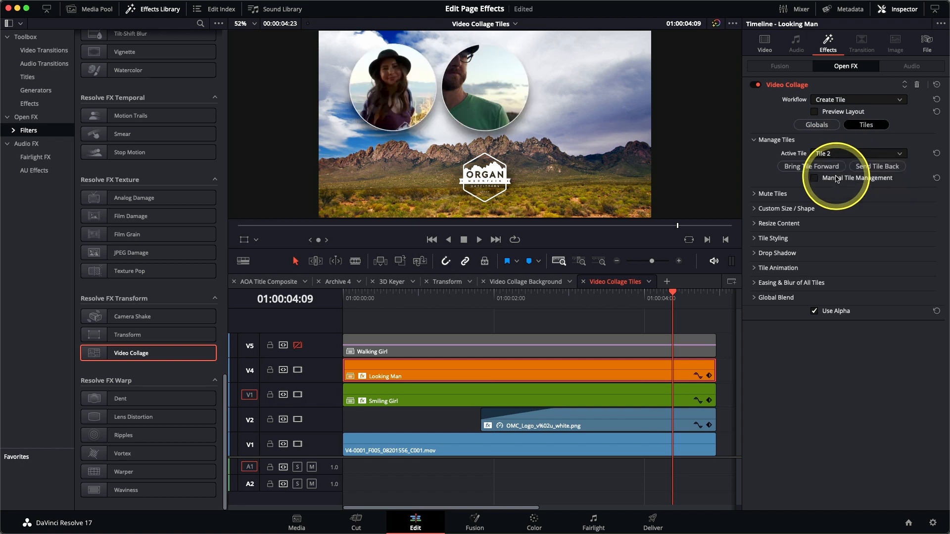
click(755, 224)
mouse_move(846, 243)
mouse_down()
mouse_move(833, 262)
mouse_move(847, 252)
mouse_up()
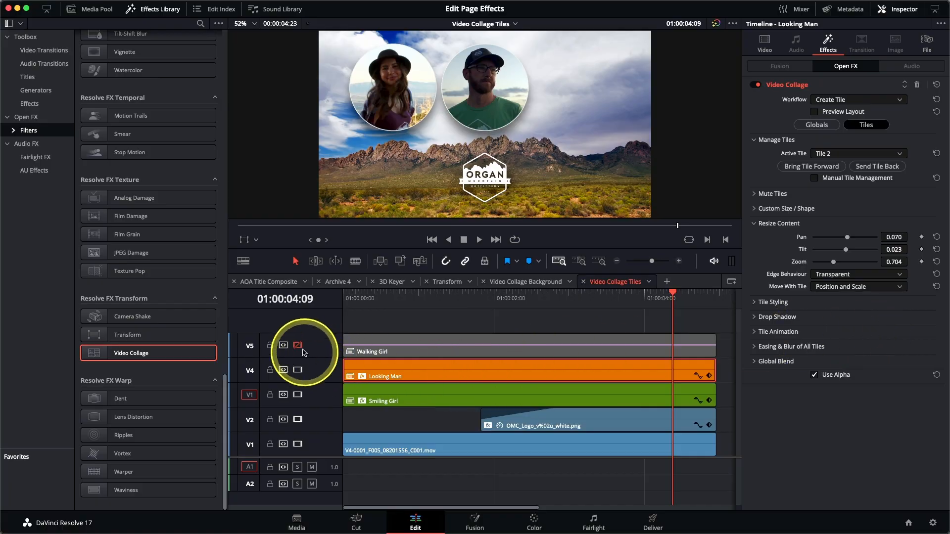
Enable the Walking Girl track and paste only the Plugins attributes from the Smiling Girl clip onto the Walking Girl clip
click(297, 345)
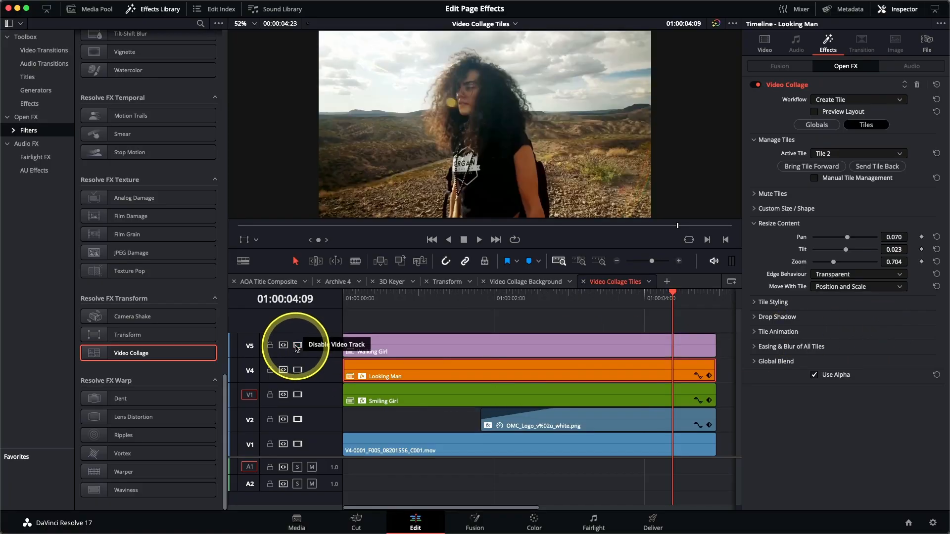
click(459, 348)
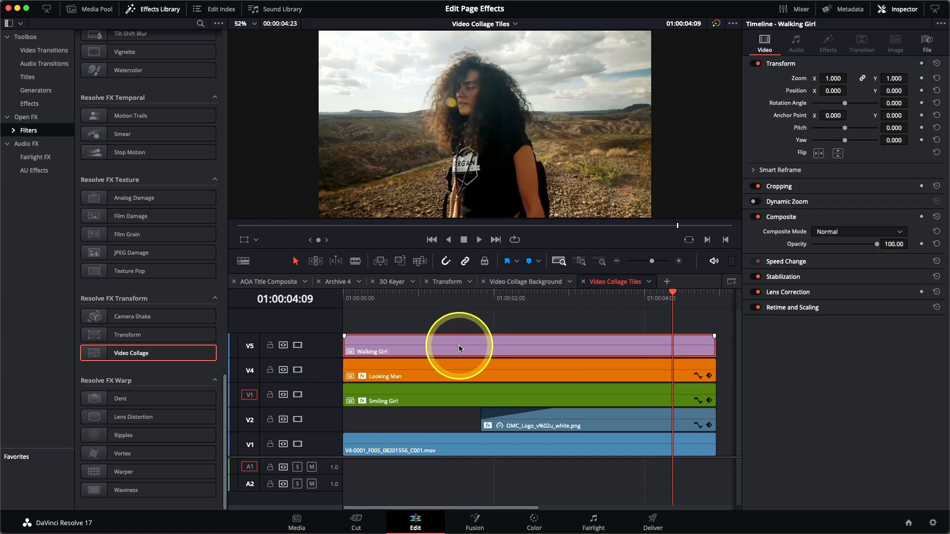
key(alt+v)
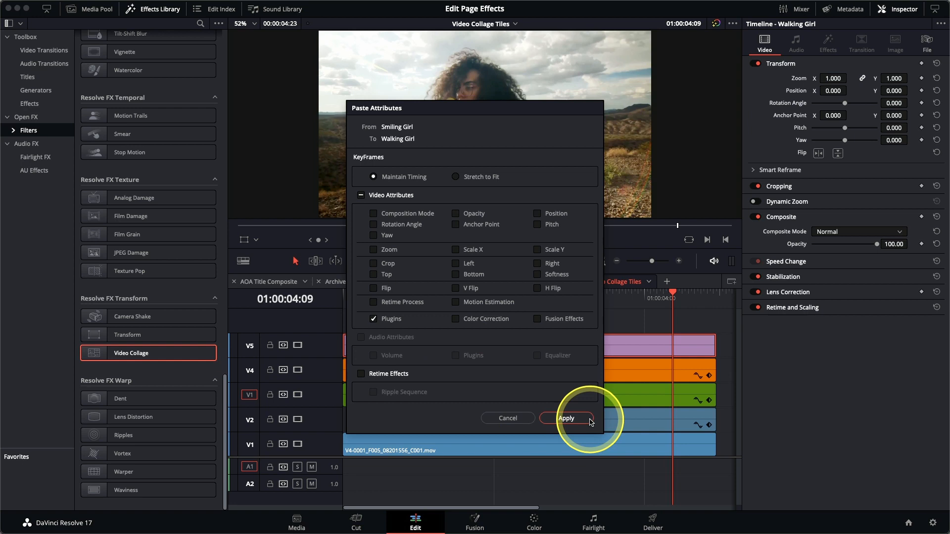
click(567, 419)
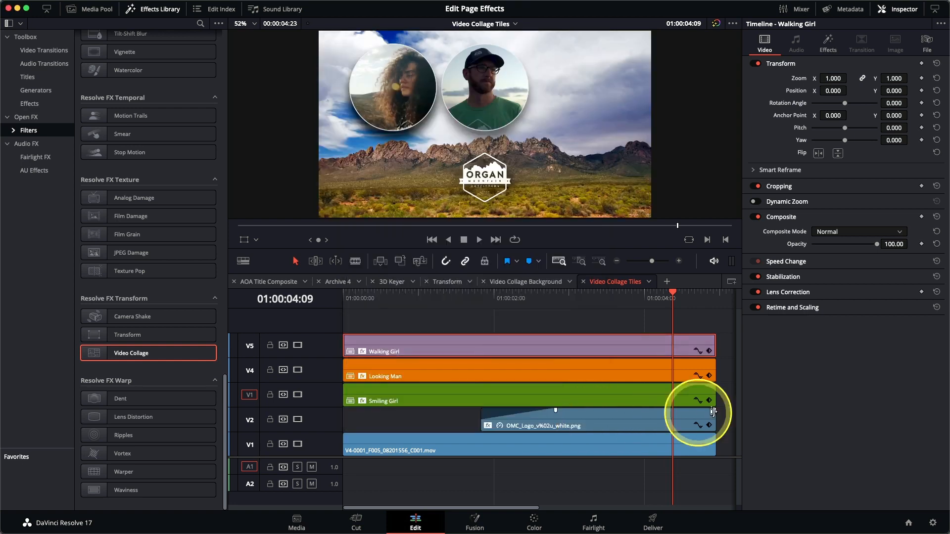
Set the Walking Girl clip to Tile 3 with a content Zoom of 0.645, and play the timeline from the start
click(829, 47)
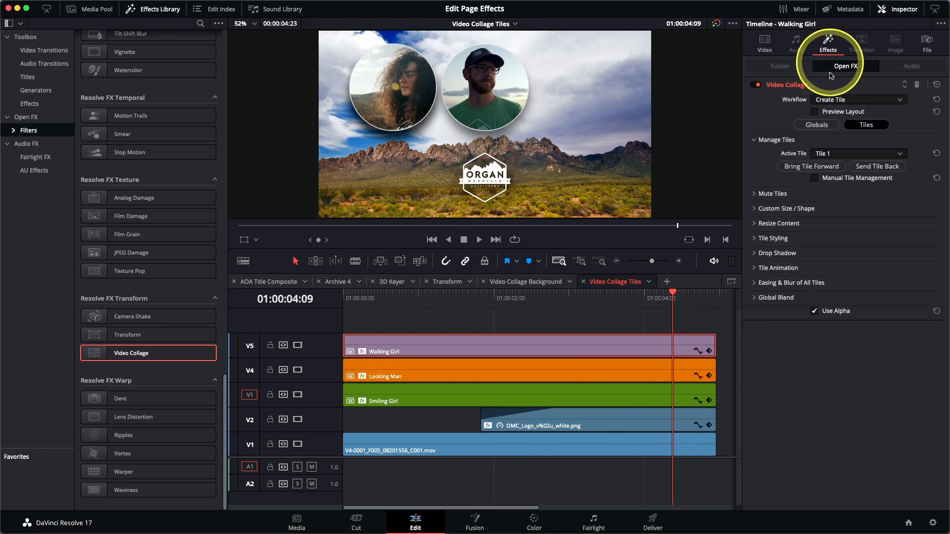
click(836, 158)
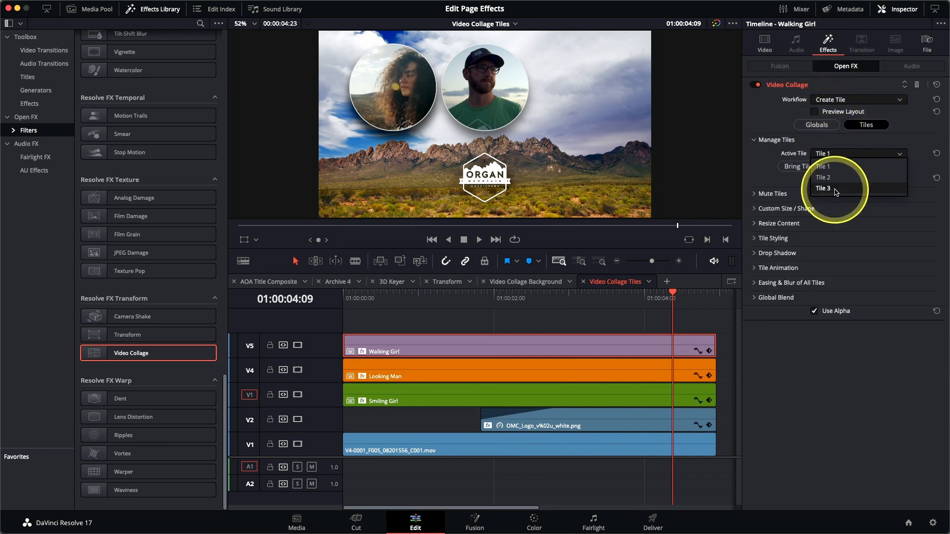
click(836, 188)
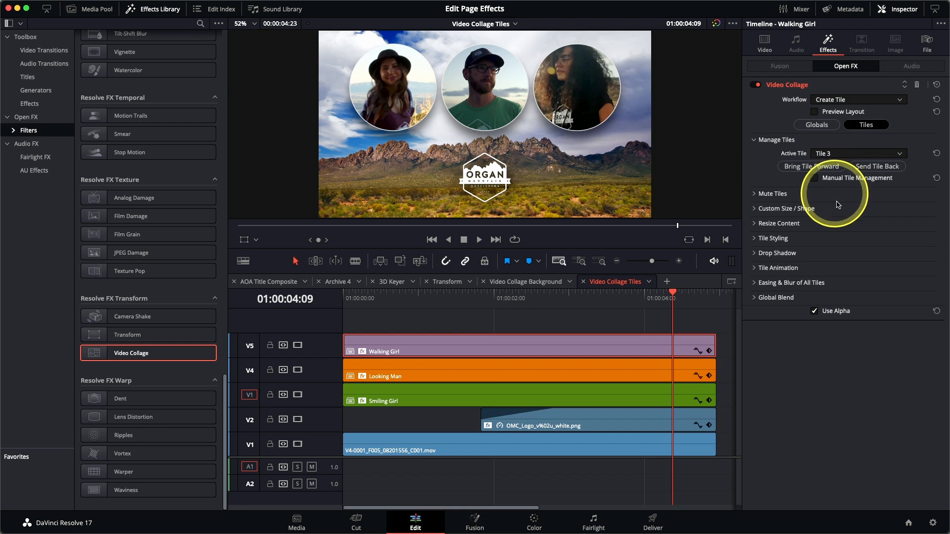
click(754, 226)
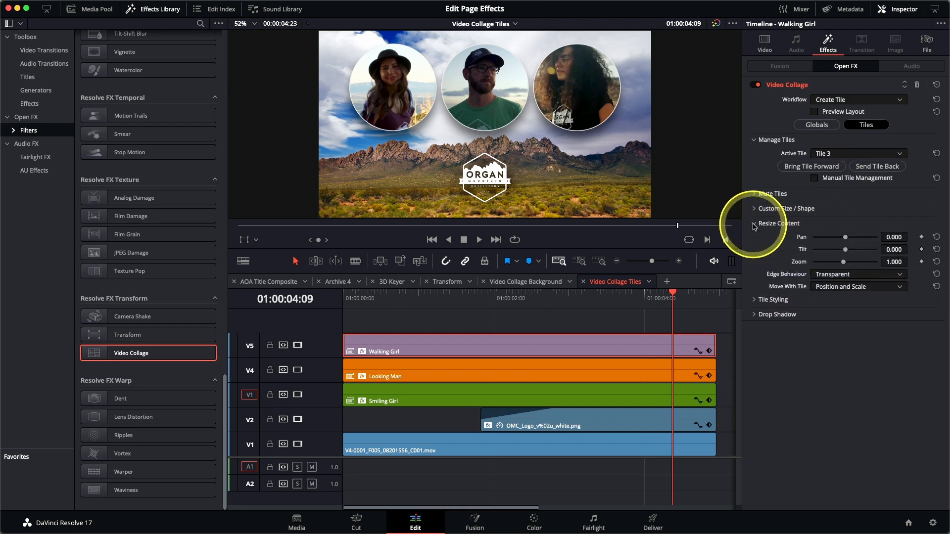
drag(845, 265, 831, 270)
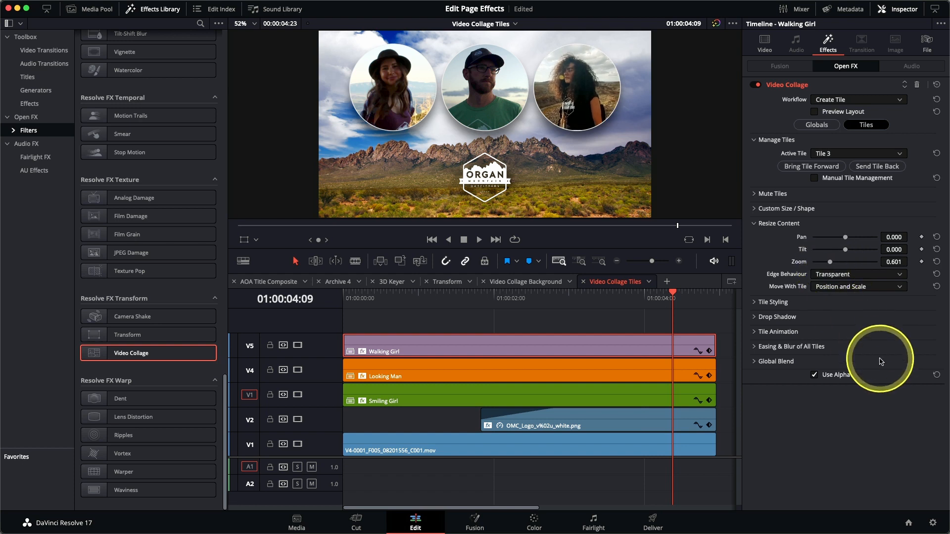
drag(832, 266, 832, 266)
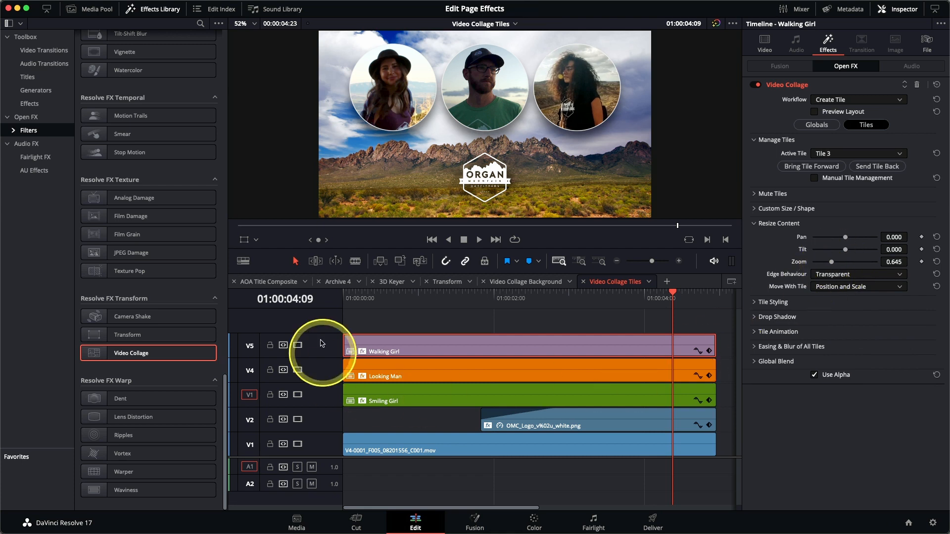
key(Home)
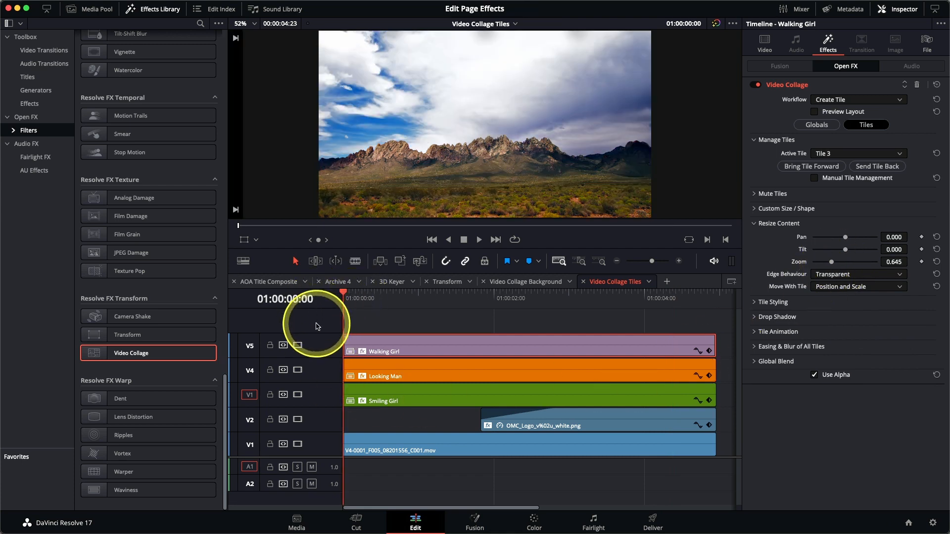
key(space)
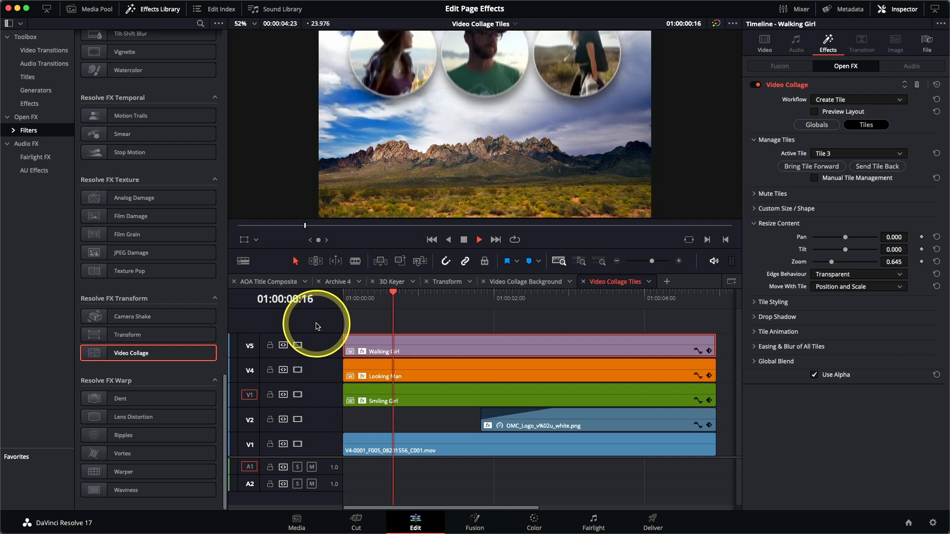